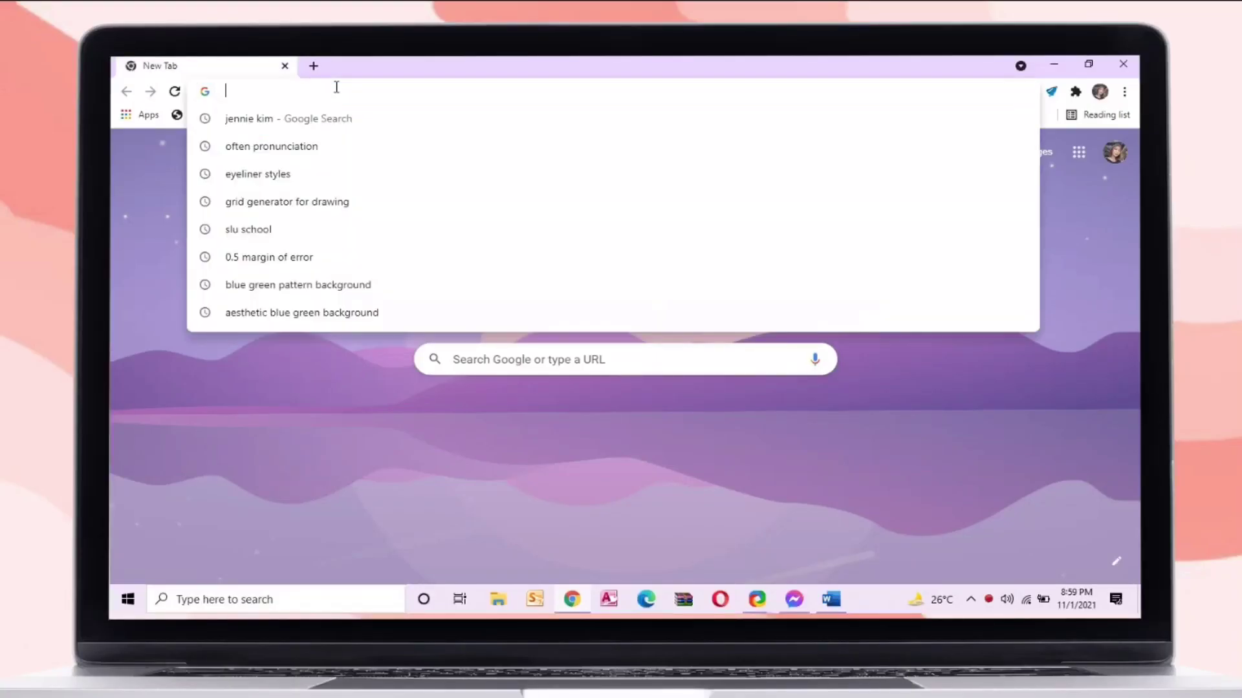
- Open colorhunt.co/palettes/earth and view the brown and orange palette #2D2424, #5C3D2E, #B85C38, #E0C097
{"action": "type", "text": "colorhunt.co/palettes/earth"}
{"action": "key", "text": "Return"}
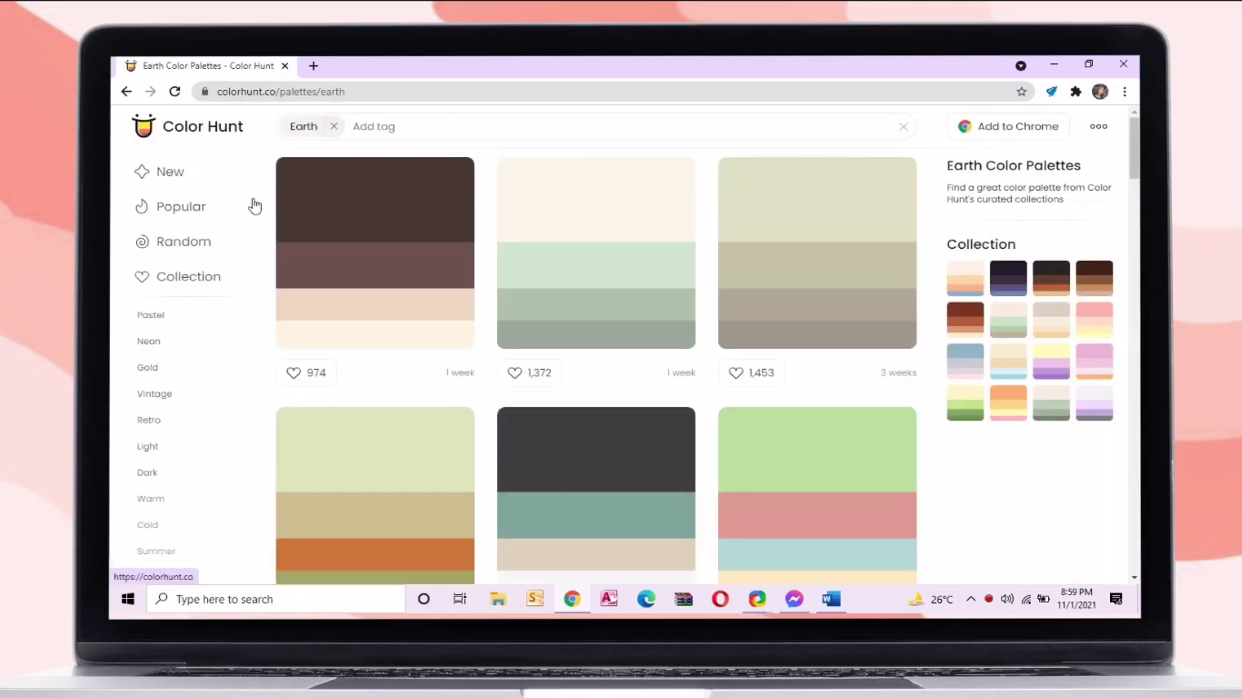
{"action": "left_click", "coordinate": [1051, 295]}
{"action": "scroll", "coordinate": [1136, 162], "scroll_direction": "down", "scroll_amount": 1}
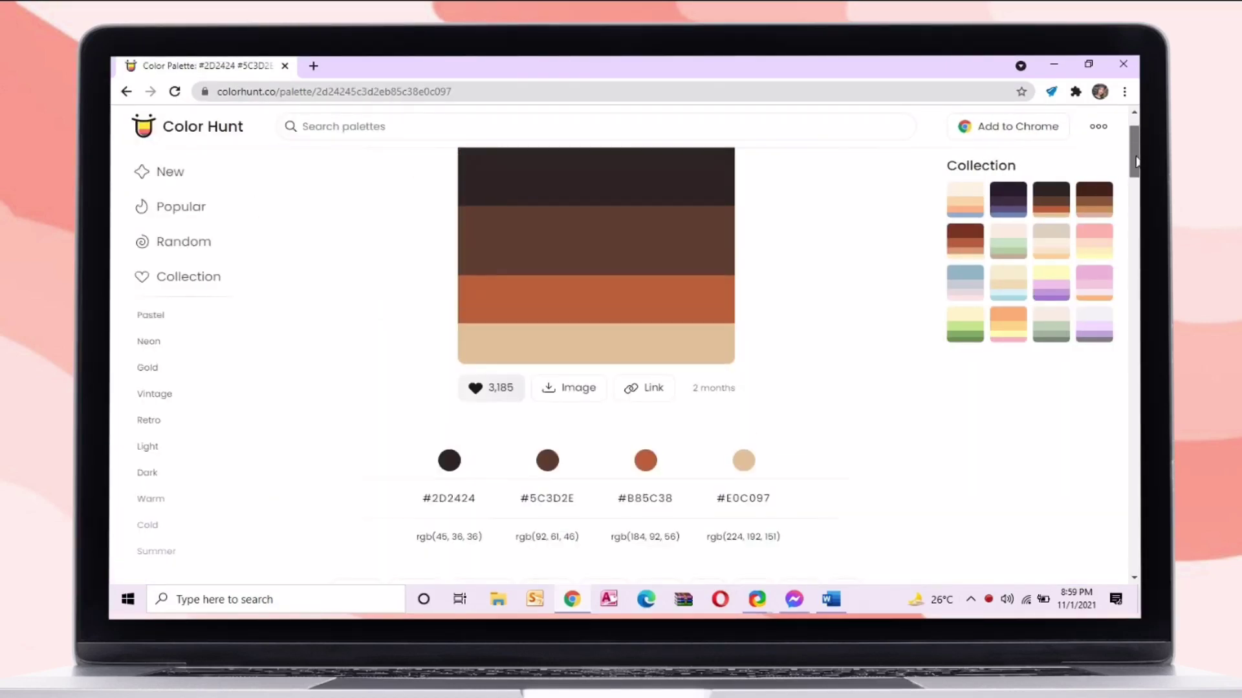
{"action": "scroll", "coordinate": [1136, 162], "scroll_direction": "up", "scroll_amount": 1}
{"action": "left_click", "coordinate": [1084, 208]}
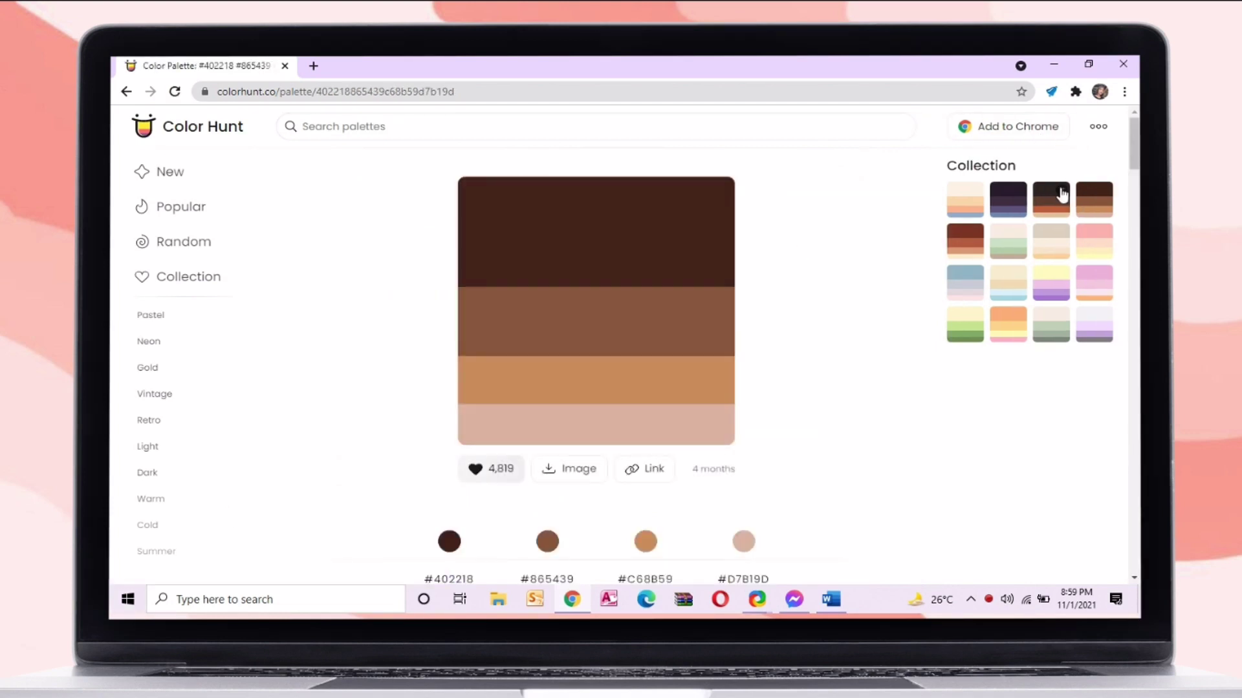
{"action": "left_click", "coordinate": [1061, 191]}
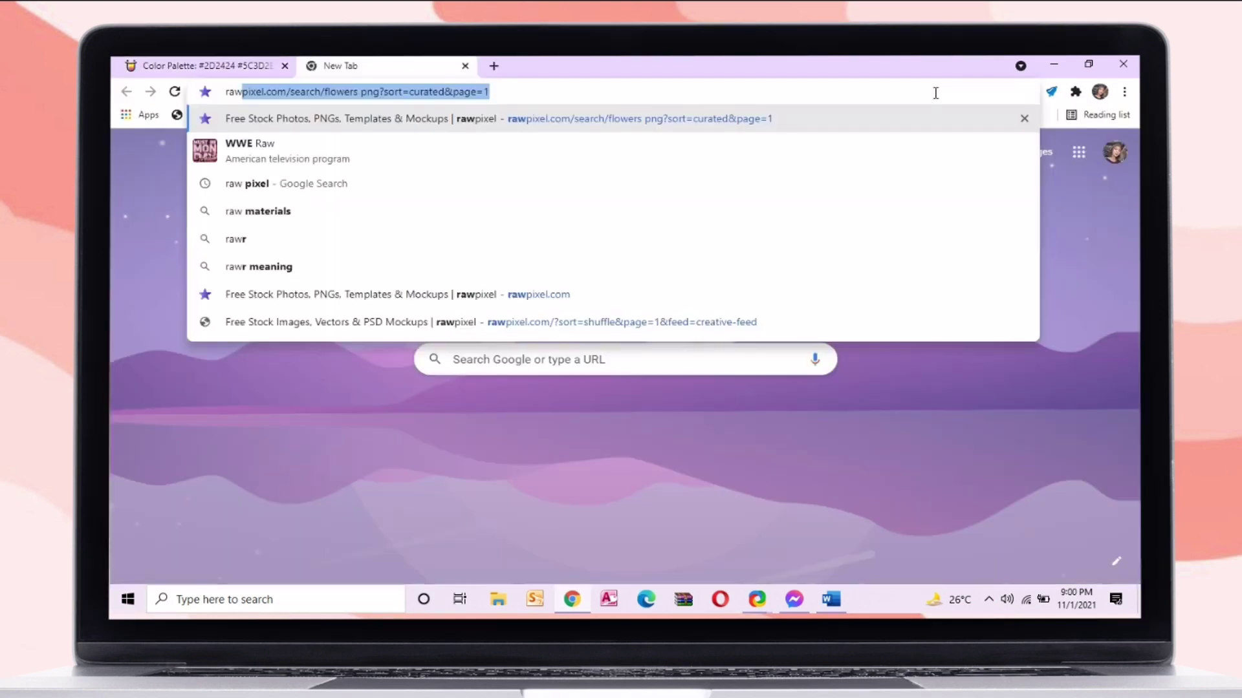
- Open the rawpixel image search and search for "paper tear"
{"action": "key", "text": "Return"}
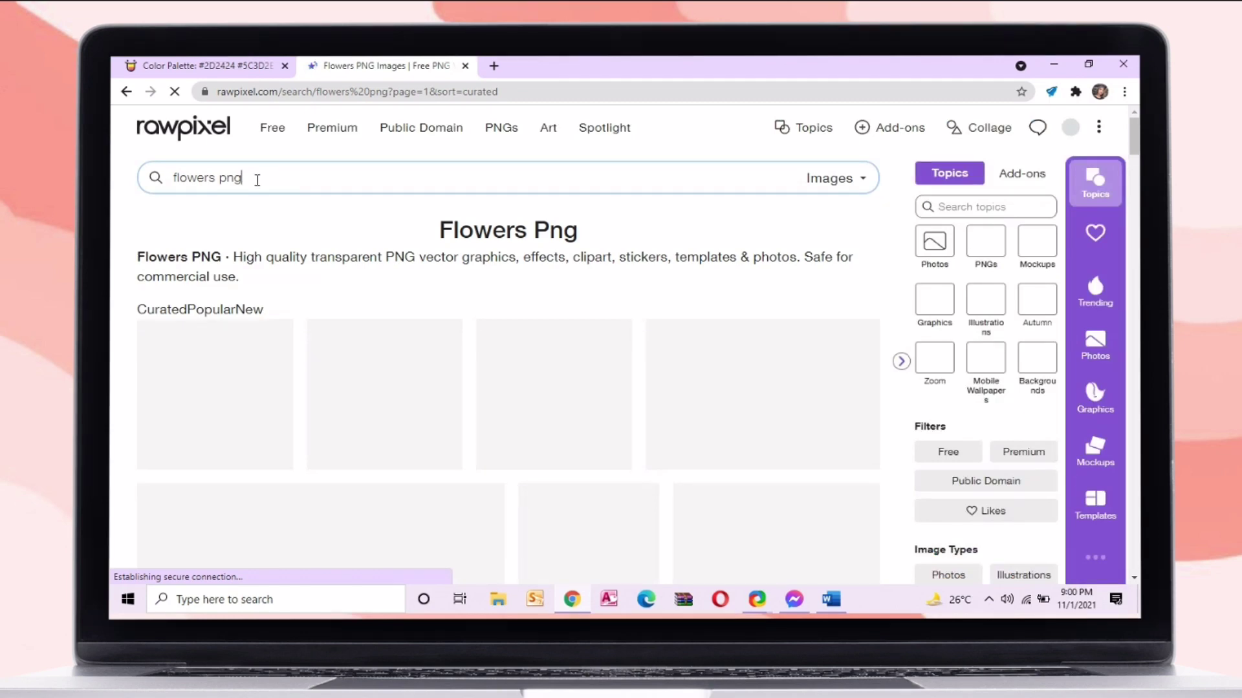
{"action": "left_click_drag", "start_coordinate": [258, 180], "coordinate": [158, 178]}
{"action": "key", "text": "BackSpace"}
{"action": "type", "text": "paper tear"}
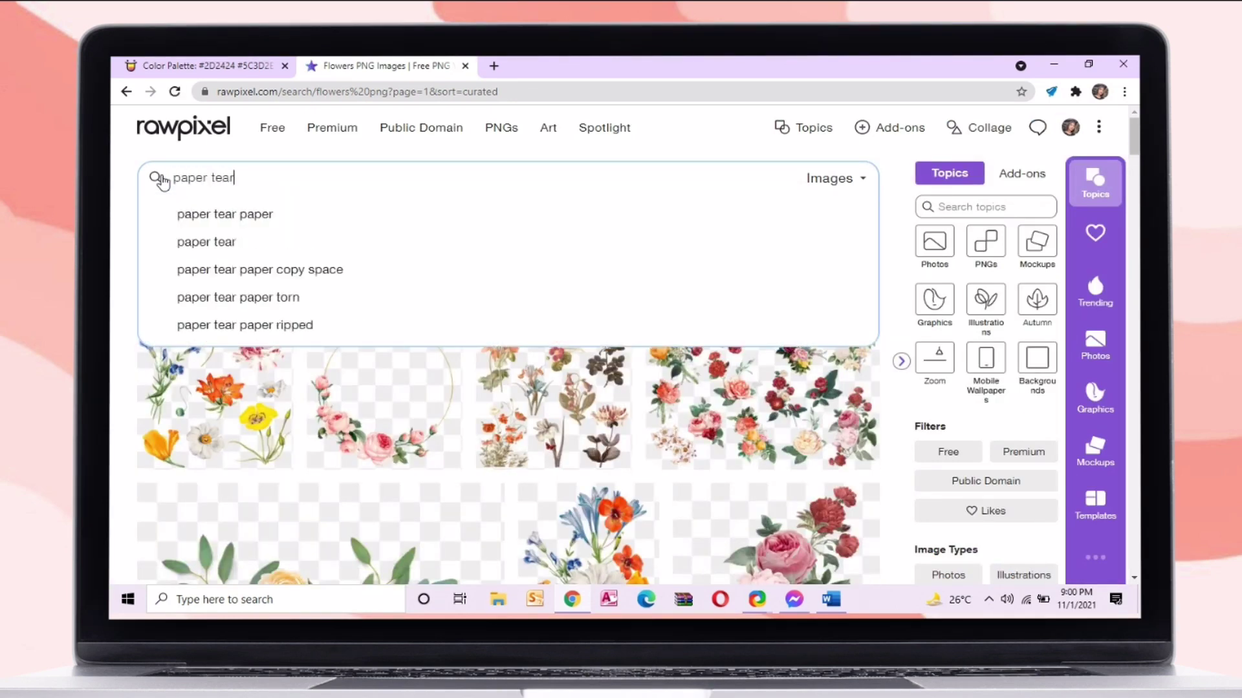
{"action": "key", "text": "Return"}
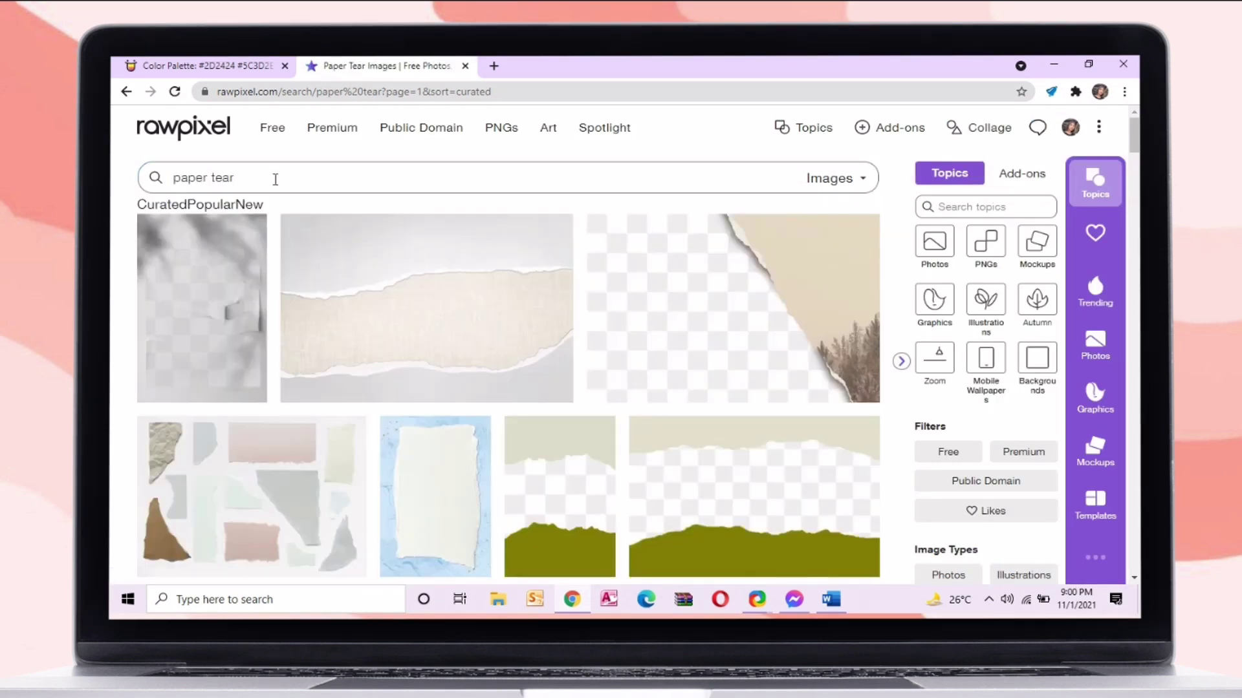
- Download the free beige ripped paper background at 300 dpi from the results and close its details
{"action": "scroll", "coordinate": [1136, 186], "scroll_direction": "down", "scroll_amount": 8}
{"action": "scroll", "coordinate": [1136, 186], "scroll_direction": "up", "scroll_amount": 3}
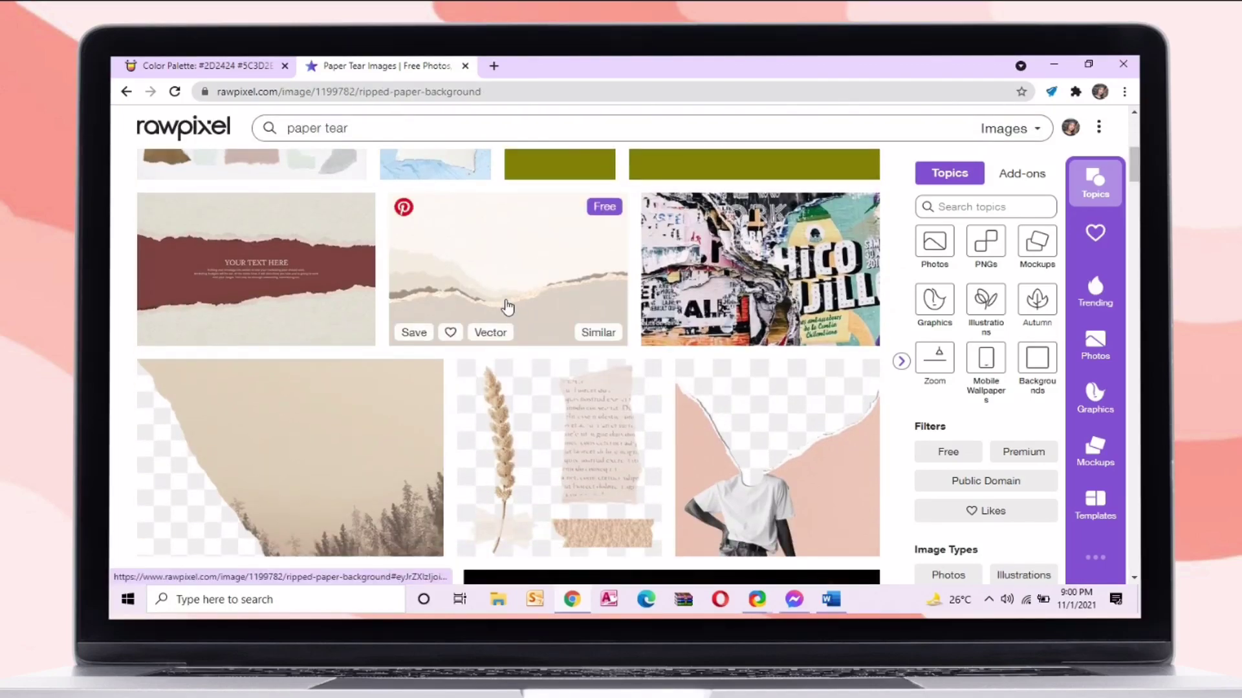
{"action": "left_click", "coordinate": [508, 308]}
{"action": "scroll", "coordinate": [647, 324], "scroll_direction": "down", "scroll_amount": 10}
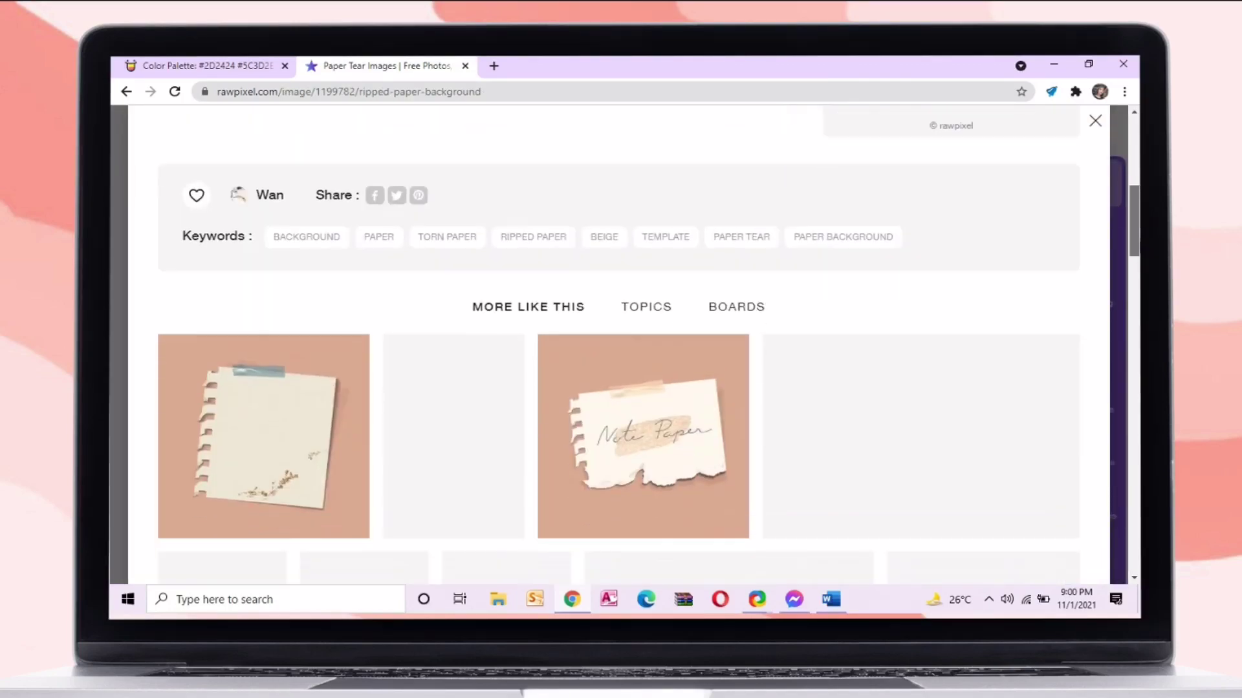
{"action": "scroll", "coordinate": [977, 423], "scroll_direction": "up", "scroll_amount": 10}
{"action": "left_click", "coordinate": [977, 427]}
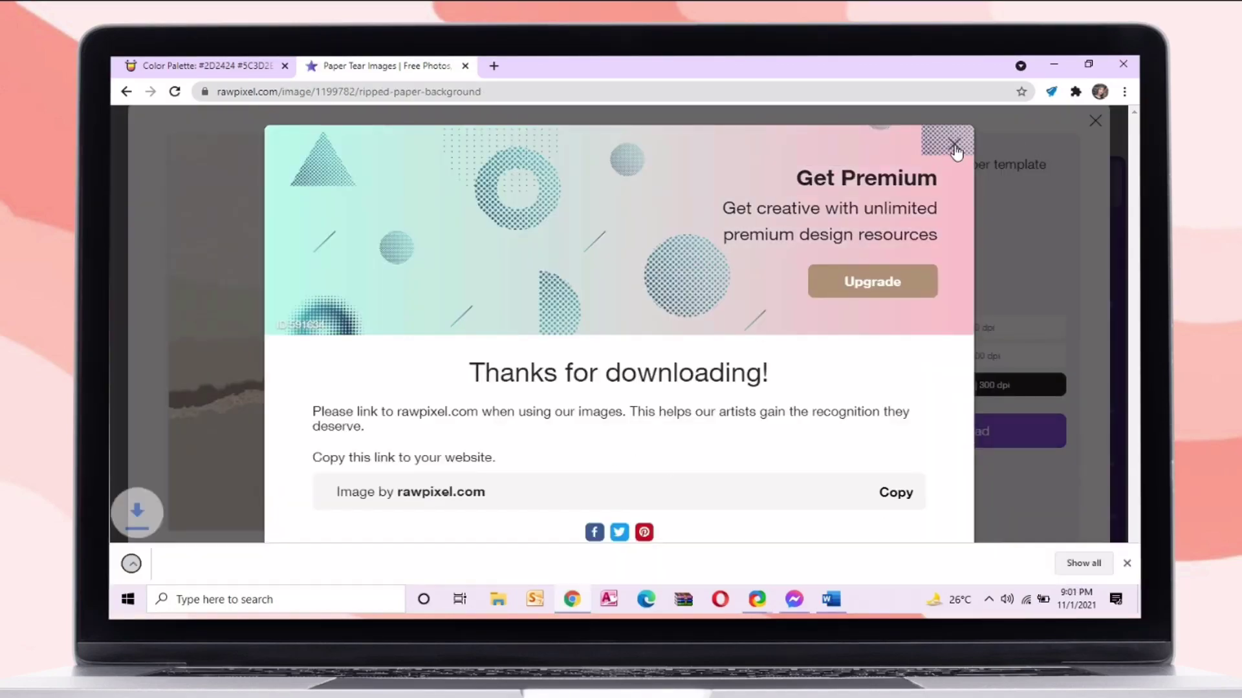
{"action": "left_click", "coordinate": [953, 142]}
{"action": "left_click", "coordinate": [1095, 120]}
- Search rawpixel for "vintage" images
{"action": "scroll", "coordinate": [550, 147], "scroll_direction": "up", "scroll_amount": 5}
{"action": "left_click", "coordinate": [550, 133]}
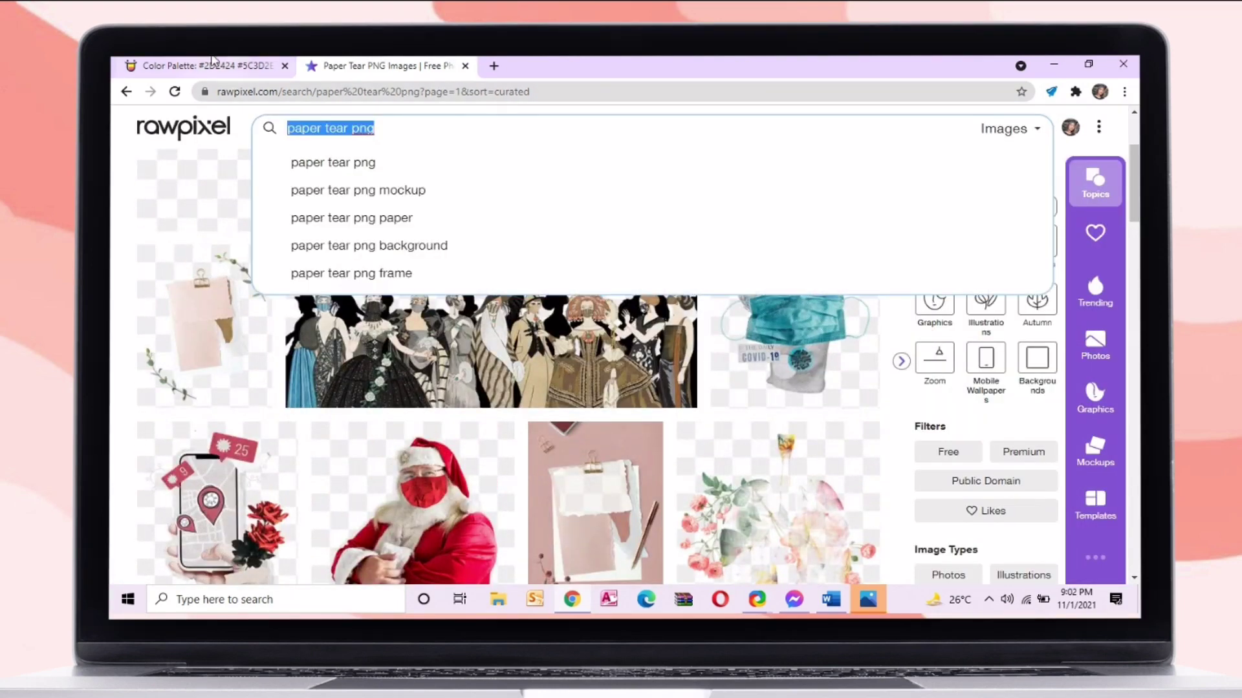
{"action": "key", "text": "BackSpace"}
{"action": "type", "text": "vintage"}
{"action": "key", "text": "Return"}
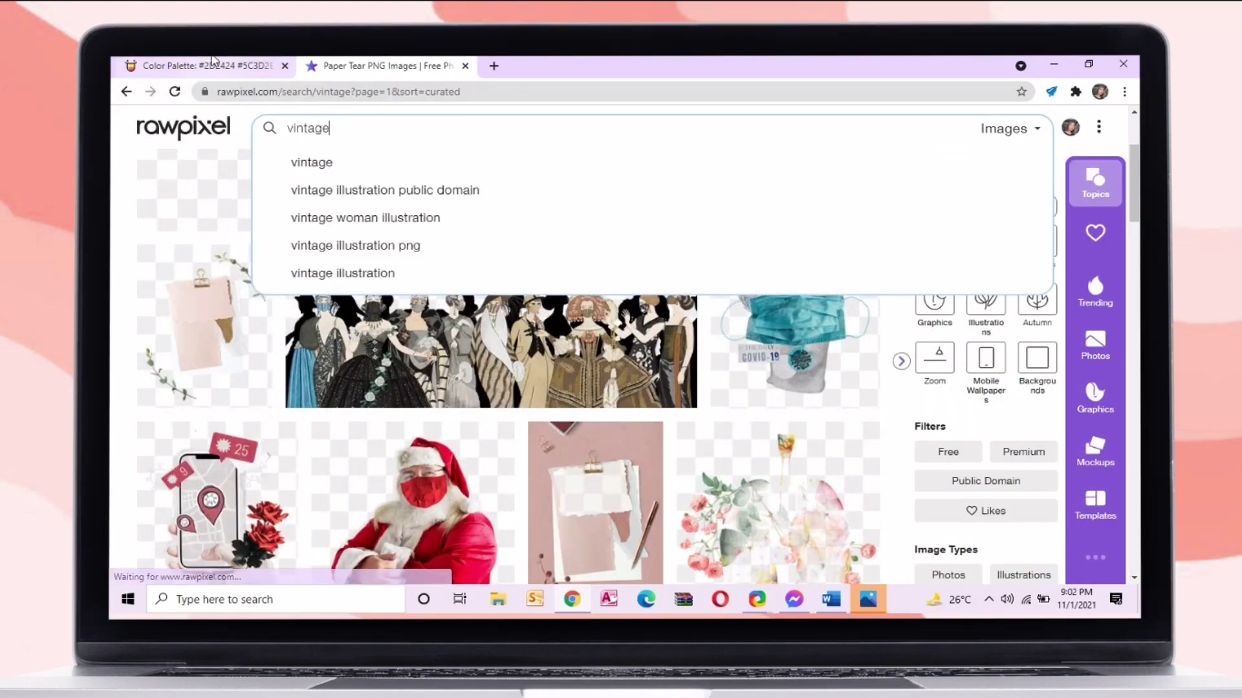
- Download the woman sculpture washi tape image as an original 2500 x 2500 px PNG and close its details
{"action": "scroll", "coordinate": [763, 362], "scroll_direction": "down", "scroll_amount": 3}
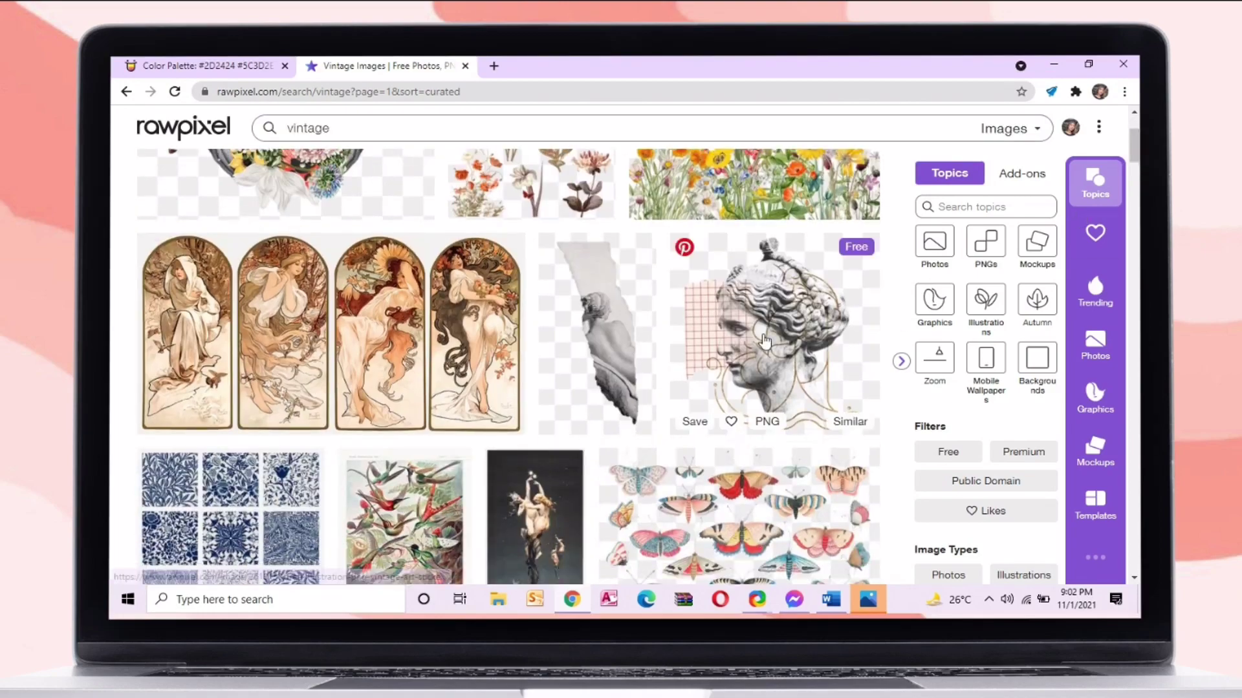
{"action": "left_click", "coordinate": [757, 332]}
{"action": "left_click", "coordinate": [922, 460]}
{"action": "left_click", "coordinate": [955, 146]}
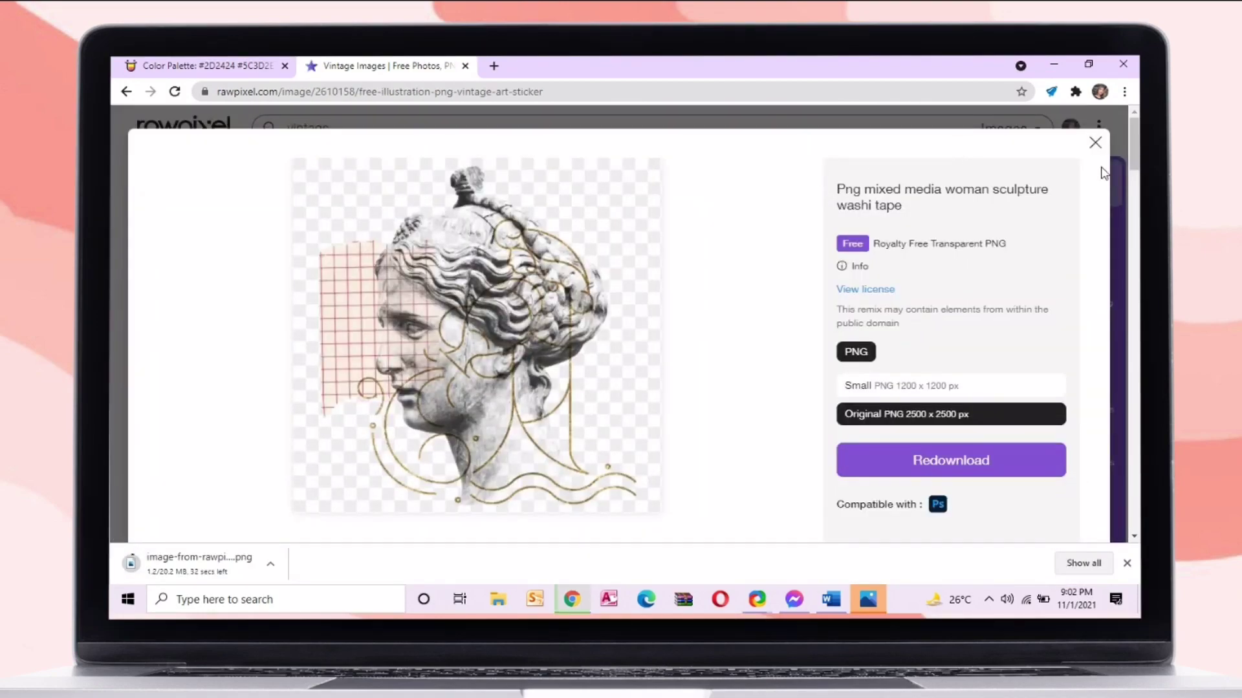
{"action": "left_click", "coordinate": [1095, 143]}
- Download the vintage sepia scarlet flower and geranium leaf image as an original 3500 x 3500 px PNG and close its details
{"action": "scroll", "coordinate": [511, 342], "scroll_direction": "down", "scroll_amount": 5}
{"action": "scroll", "coordinate": [232, 301], "scroll_direction": "down", "scroll_amount": 10}
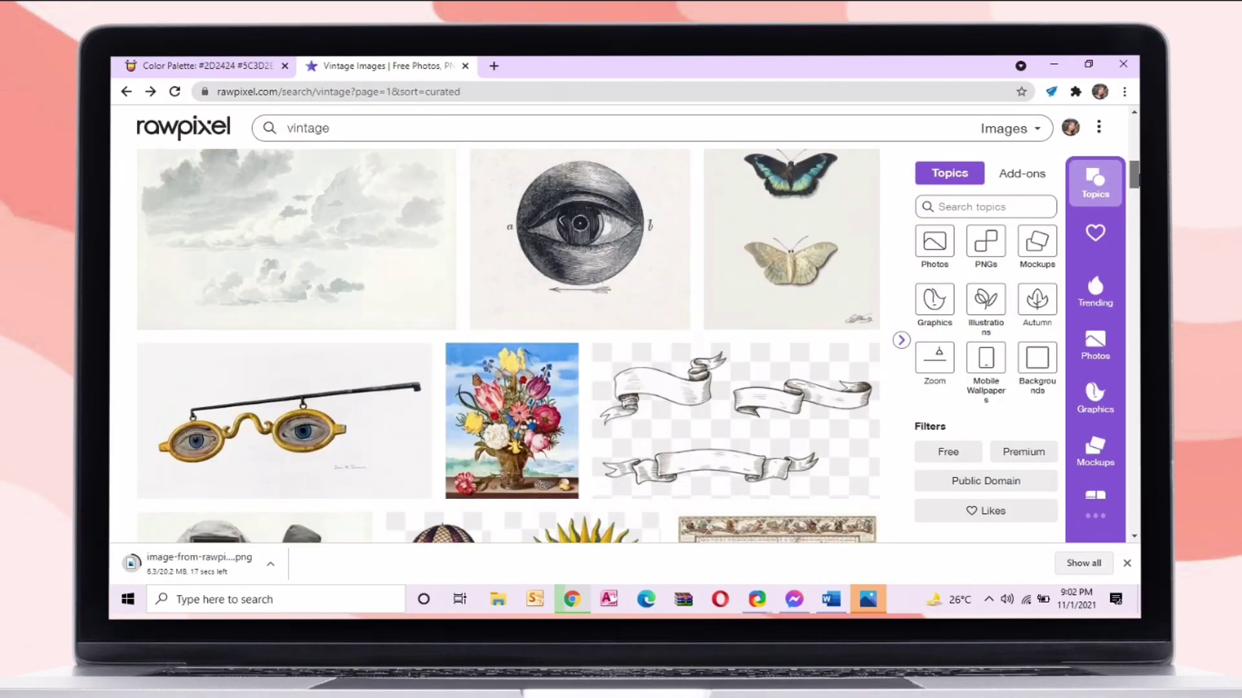
{"action": "scroll", "coordinate": [231, 301], "scroll_direction": "up", "scroll_amount": 3}
{"action": "left_click", "coordinate": [231, 301]}
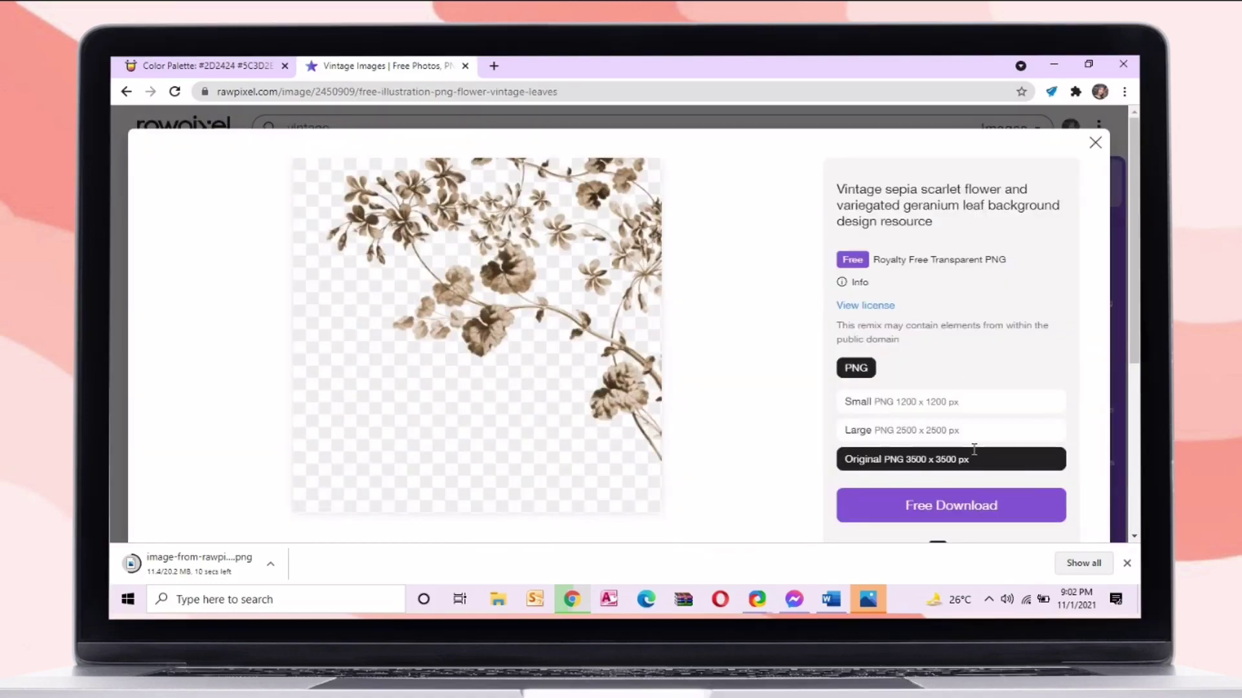
{"action": "left_click", "coordinate": [970, 506]}
{"action": "left_click", "coordinate": [1001, 325]}
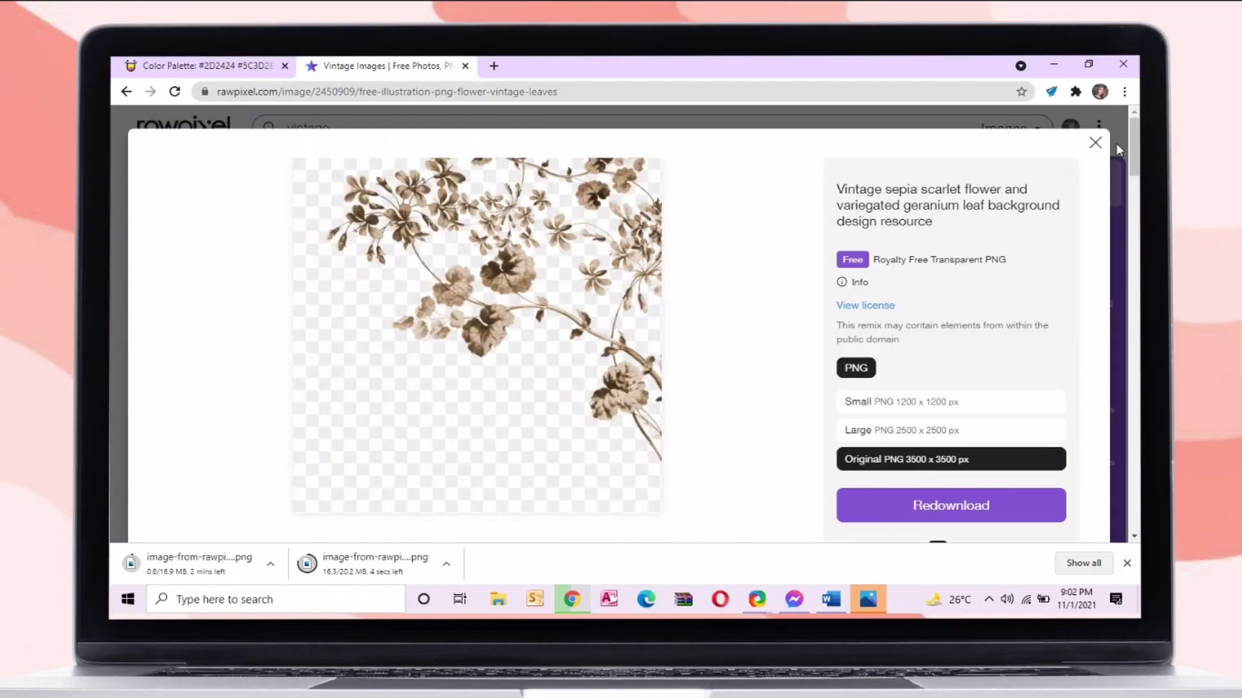
{"action": "left_click", "coordinate": [1095, 143]}
- Copy the downloaded wheat, torn newspaper and tape image from the photo viewer and paste it into the blank Word document
{"action": "scroll", "coordinate": [511, 342], "scroll_direction": "down", "scroll_amount": 10}
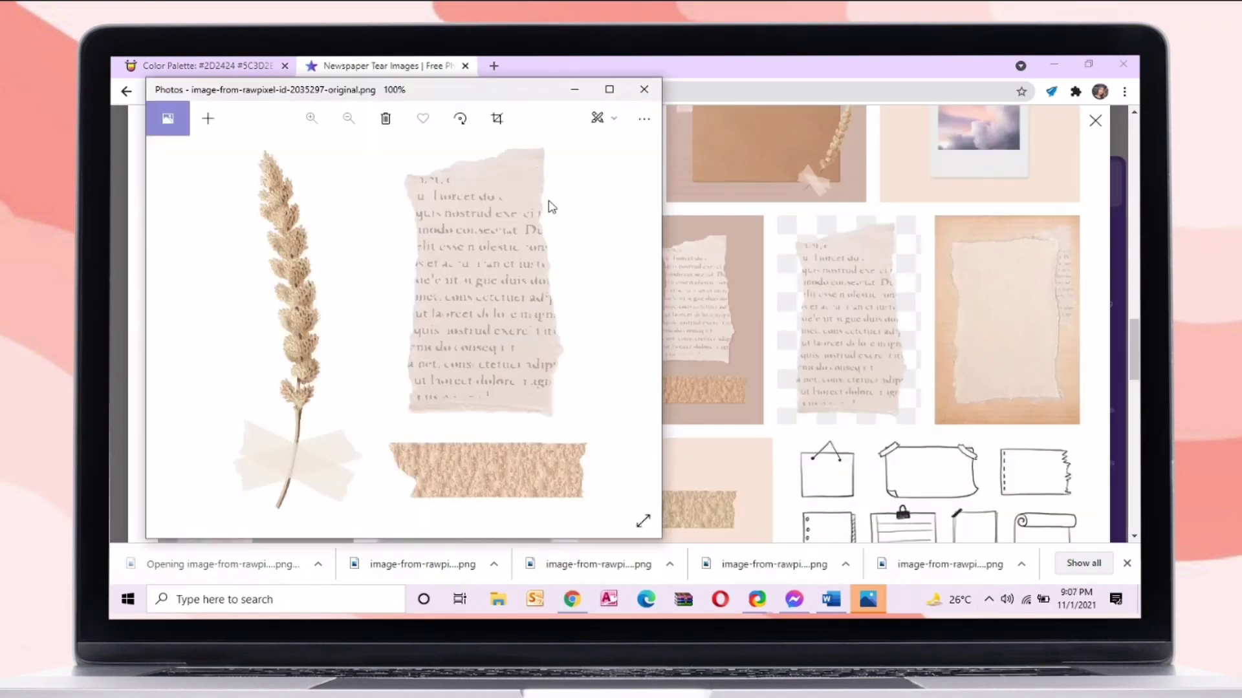
{"action": "right_click", "coordinate": [443, 324]}
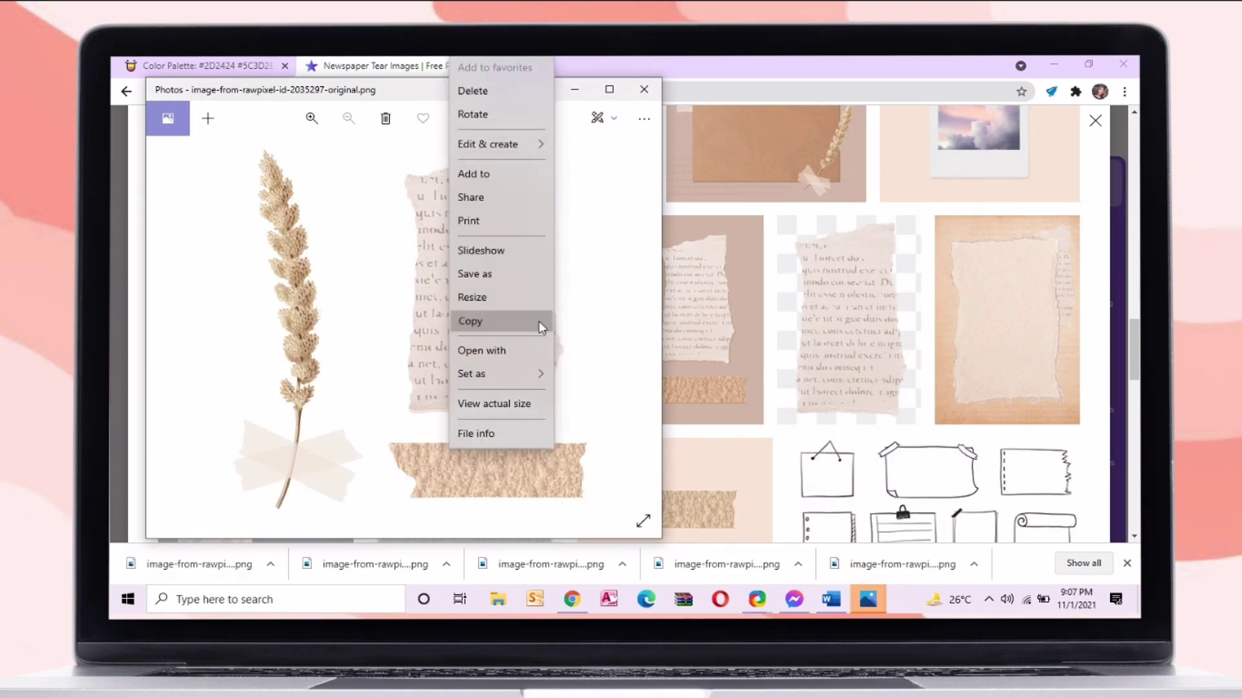
{"action": "left_click", "coordinate": [540, 326]}
{"action": "left_click", "coordinate": [831, 598]}
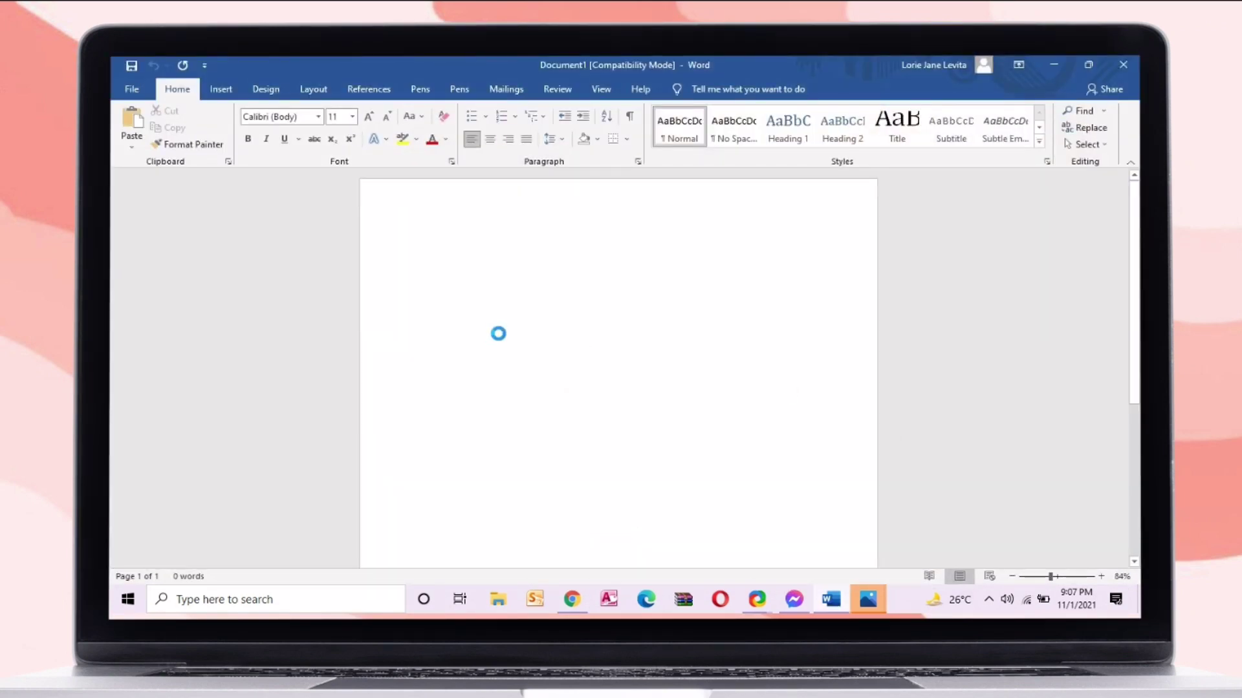
{"action": "key", "text": "ctrl+v"}
- Crop the pasted picture to only the torn newspaper piece, about 4.95" high and 3.73" wide
{"action": "left_click", "coordinate": [608, 277]}
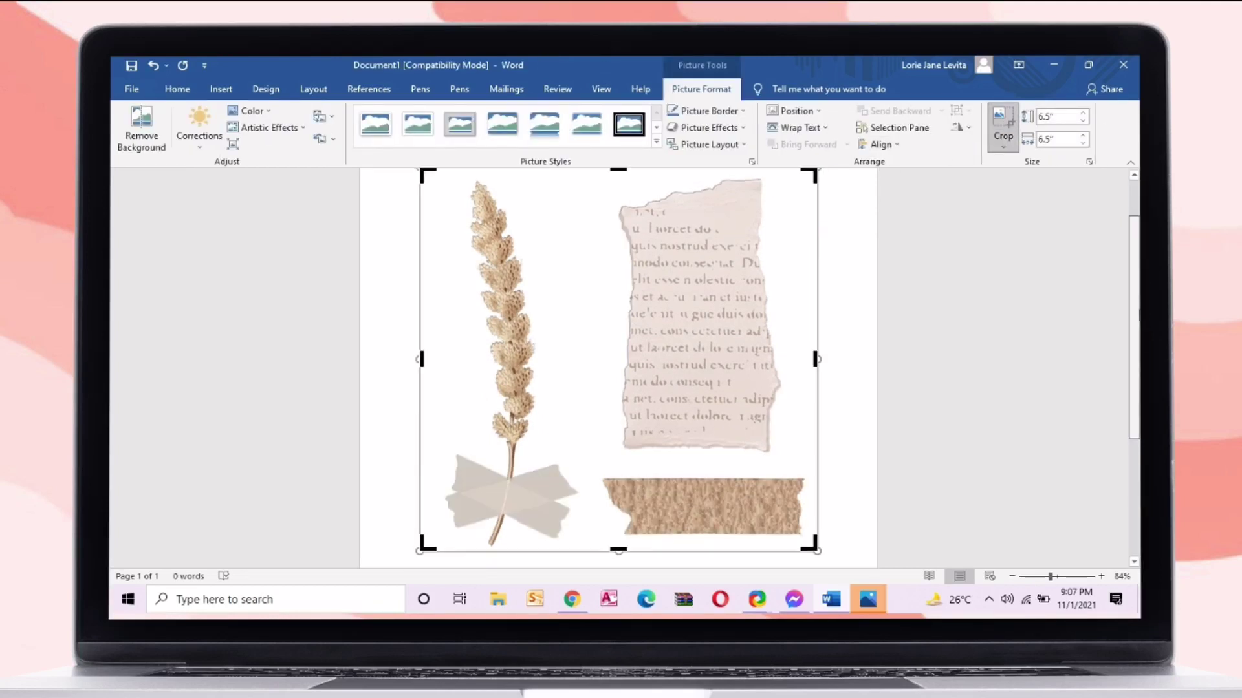
{"action": "scroll", "coordinate": [618, 368], "scroll_direction": "up", "scroll_amount": 1}
{"action": "left_click_drag", "start_coordinate": [421, 221], "coordinate": [588, 220]}
{"action": "scroll", "coordinate": [1129, 290], "scroll_direction": "down", "scroll_amount": 2}
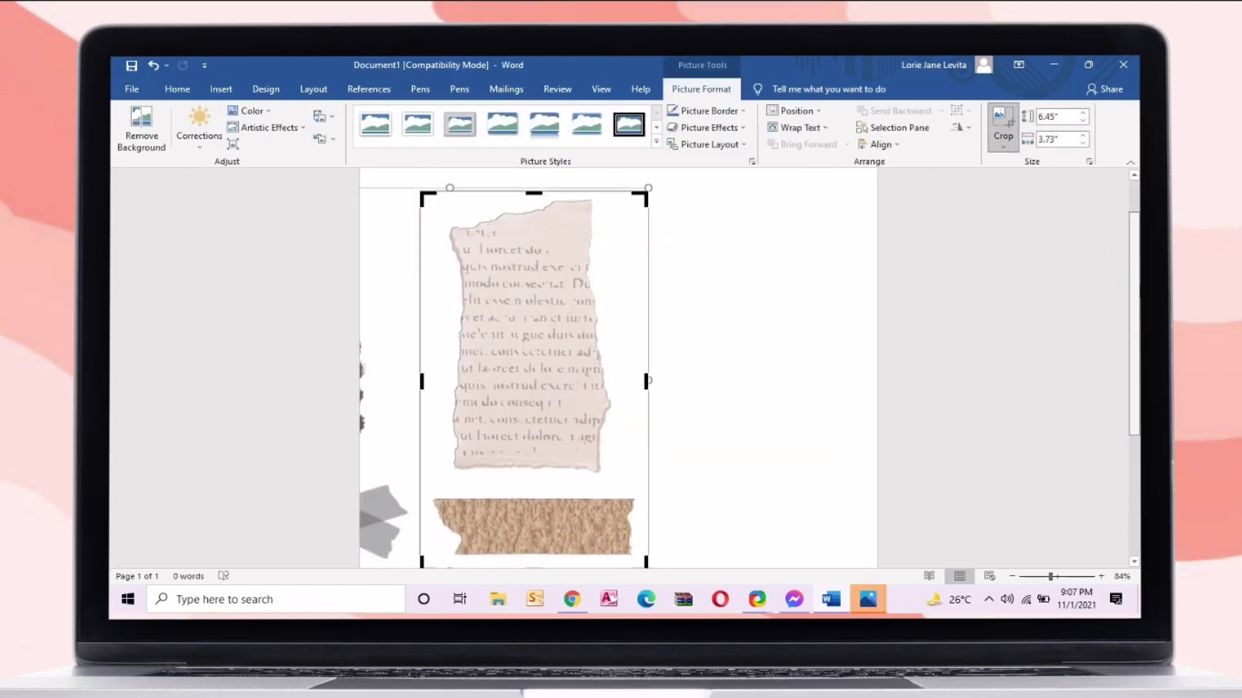
{"action": "left_click_drag", "start_coordinate": [541, 538], "coordinate": [547, 449]}
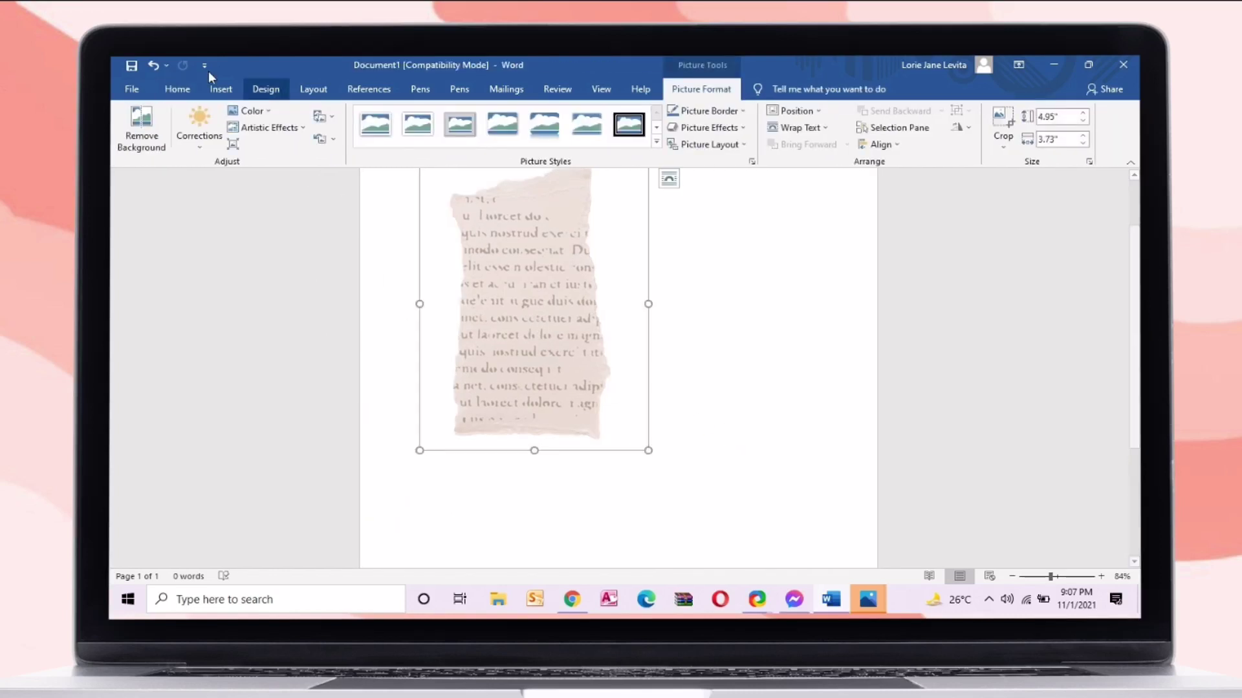
- Recolor the torn newspaper picture in dark orange and apply the coolest color tone
{"action": "left_click", "coordinate": [179, 93]}
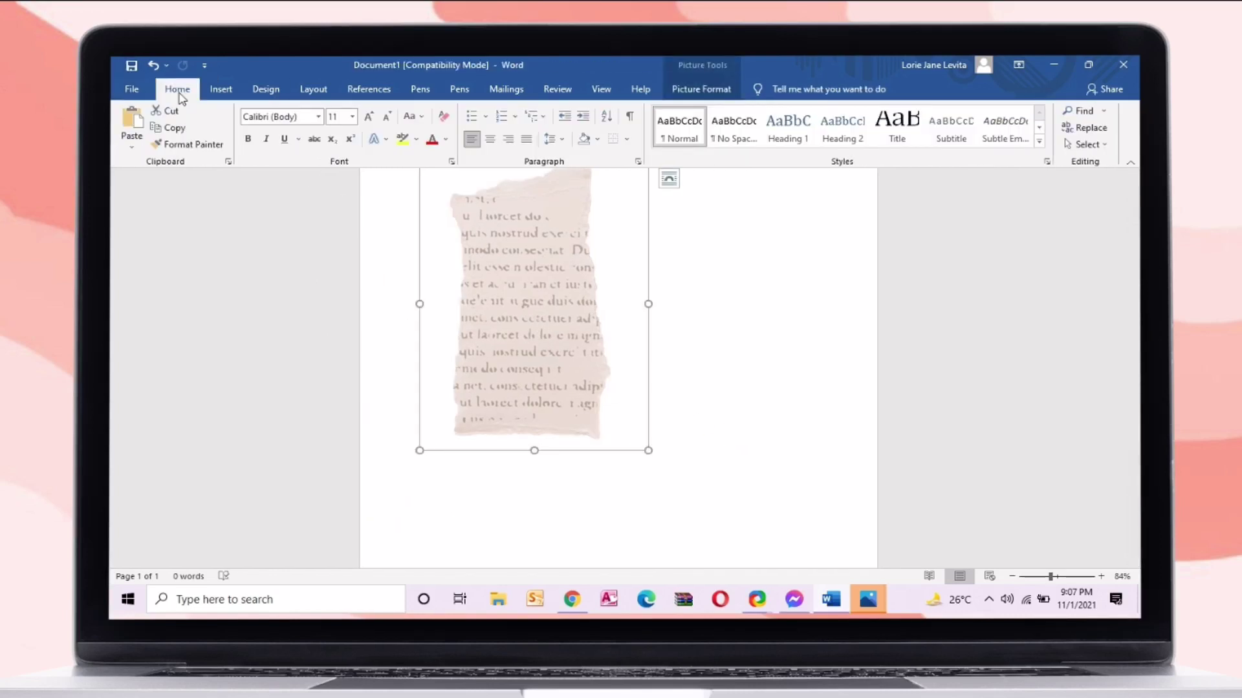
{"action": "left_click", "coordinate": [701, 91]}
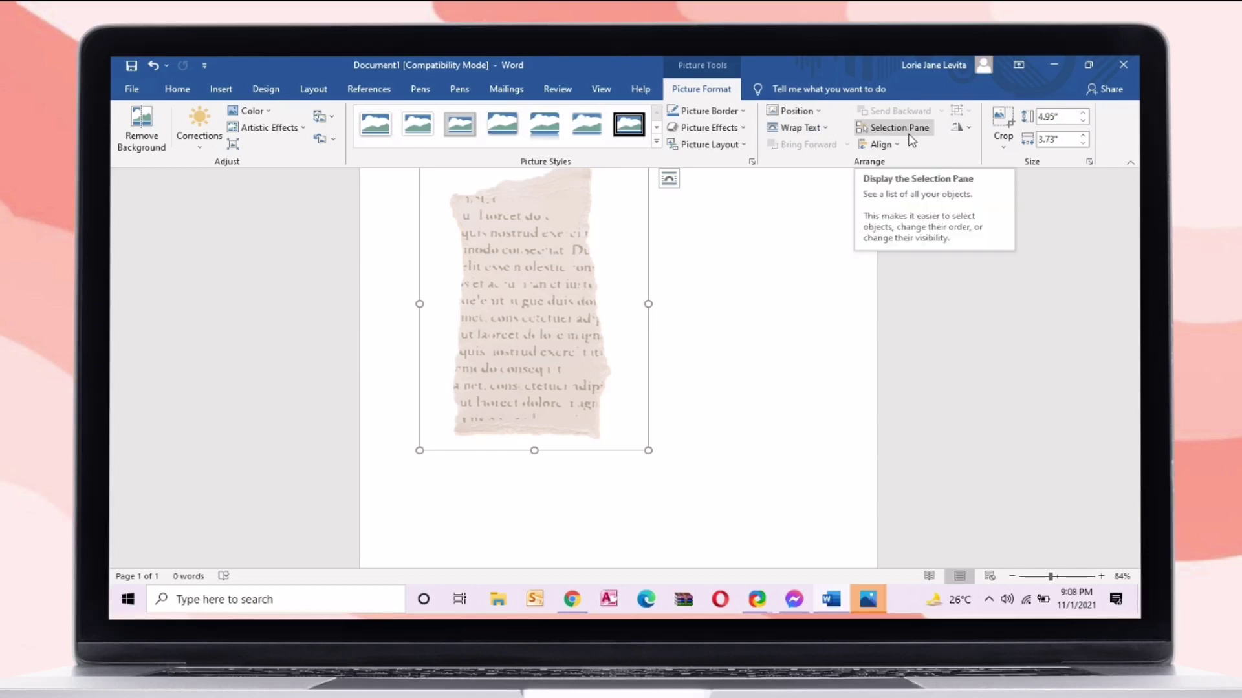
{"action": "left_click", "coordinate": [251, 111]}
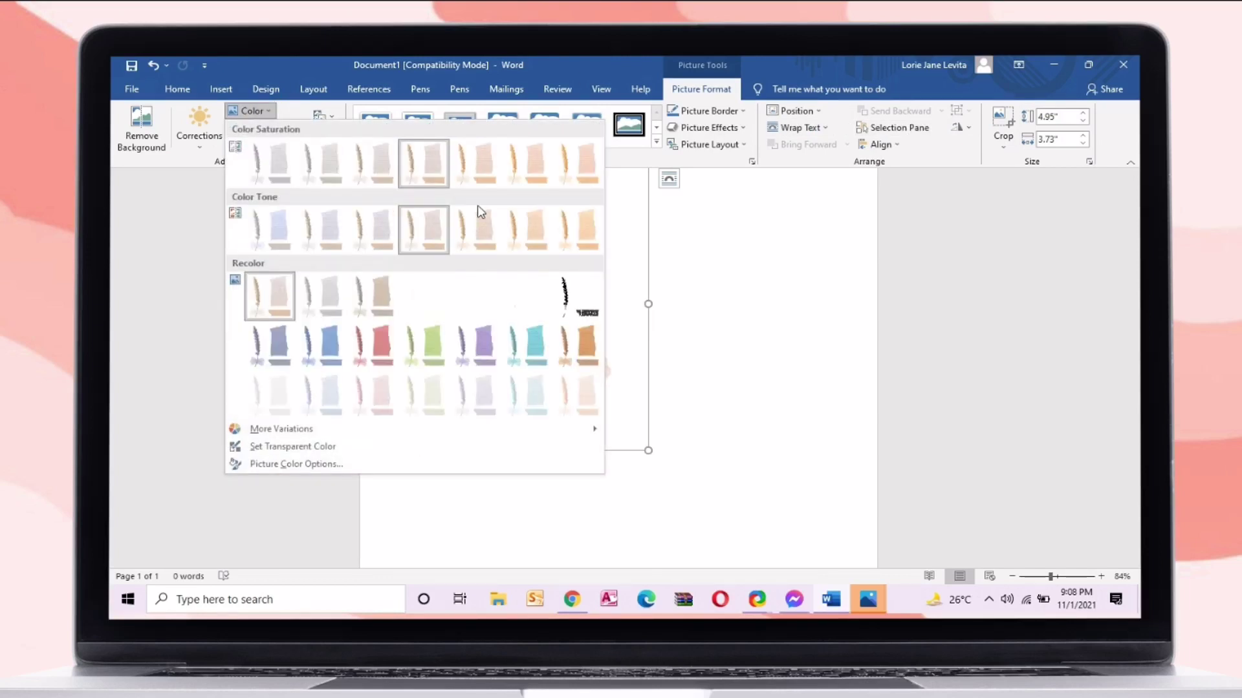
{"action": "left_click", "coordinate": [535, 235]}
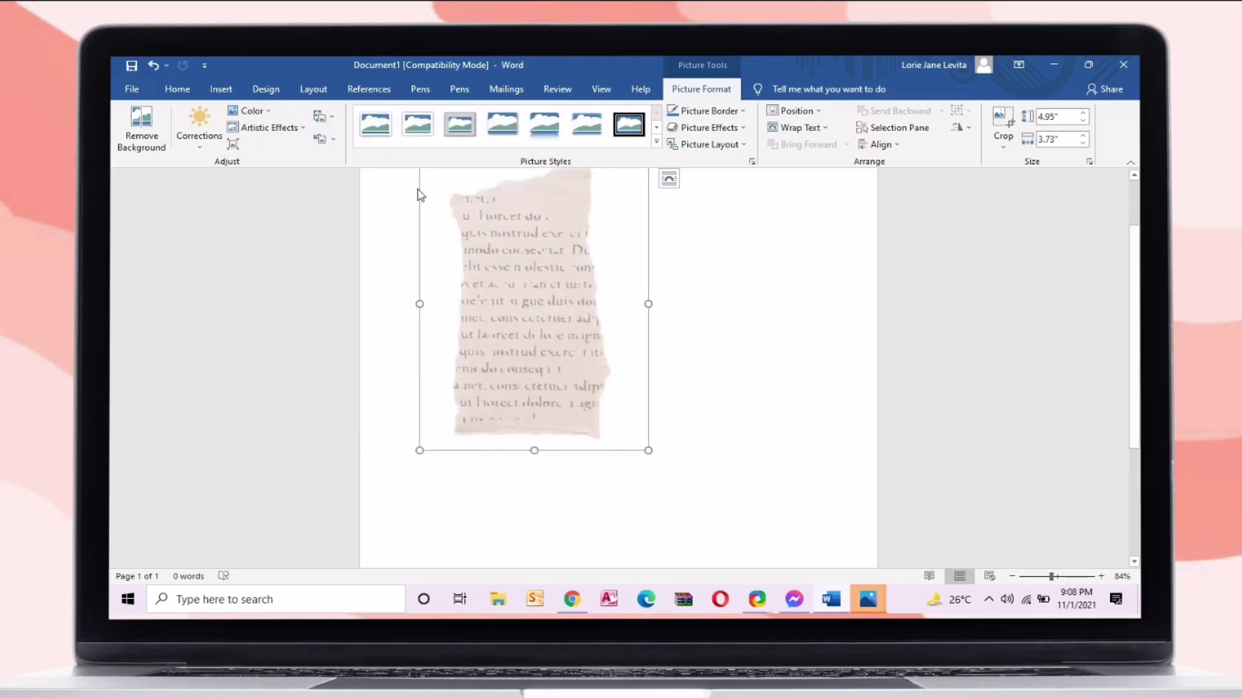
{"action": "left_click", "coordinate": [251, 111]}
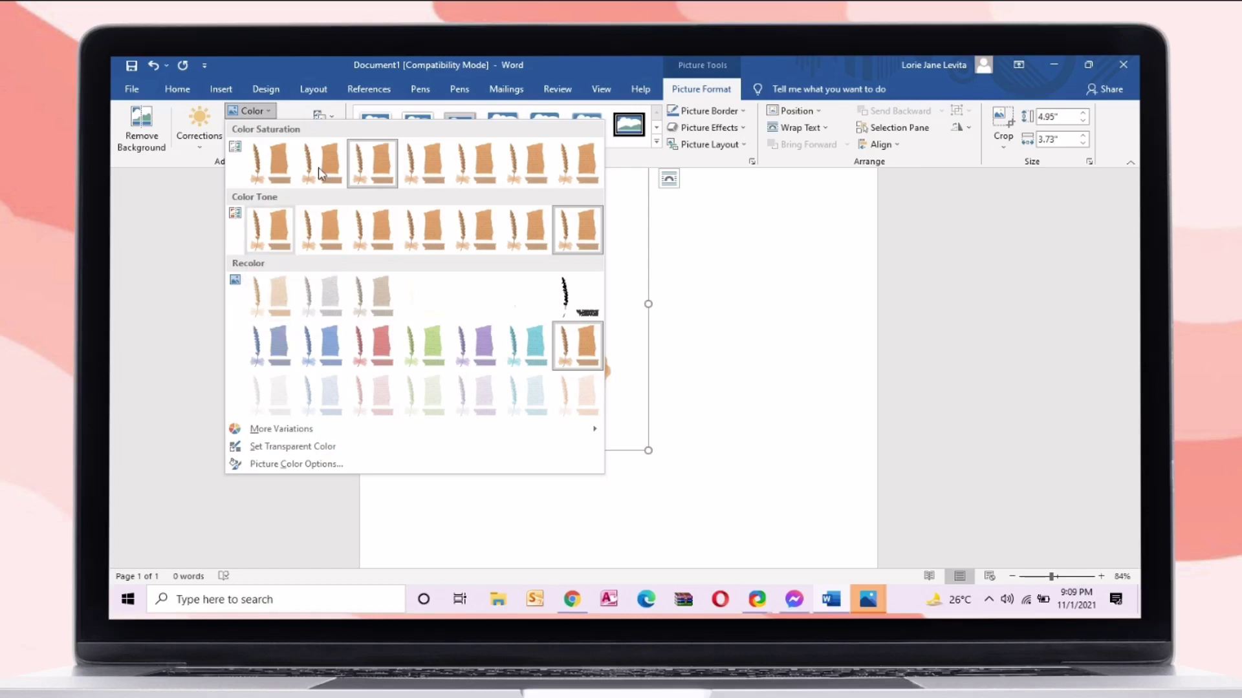
{"action": "left_click", "coordinate": [271, 231]}
{"action": "left_click", "coordinate": [259, 113]}
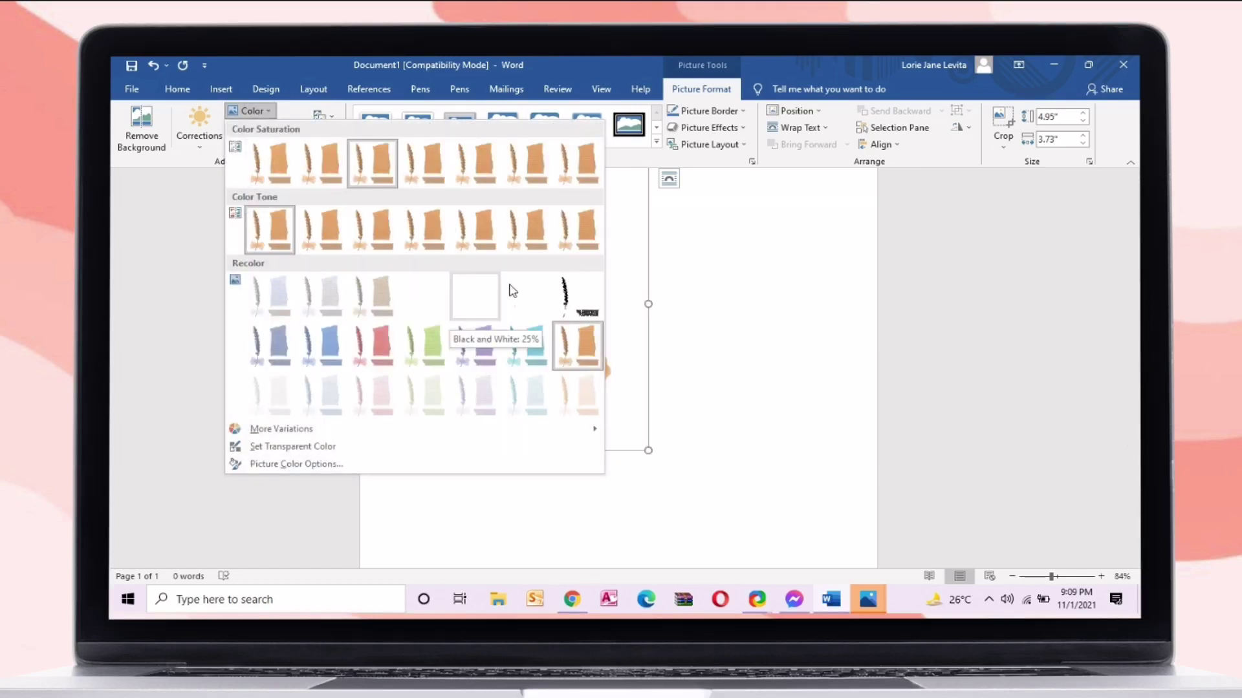
{"action": "left_click", "coordinate": [654, 299]}
- Change the torn paper's text wrapping so it floats freely, and shrink it to about 3.21" by 2.42"
{"action": "left_click", "coordinate": [800, 128]}
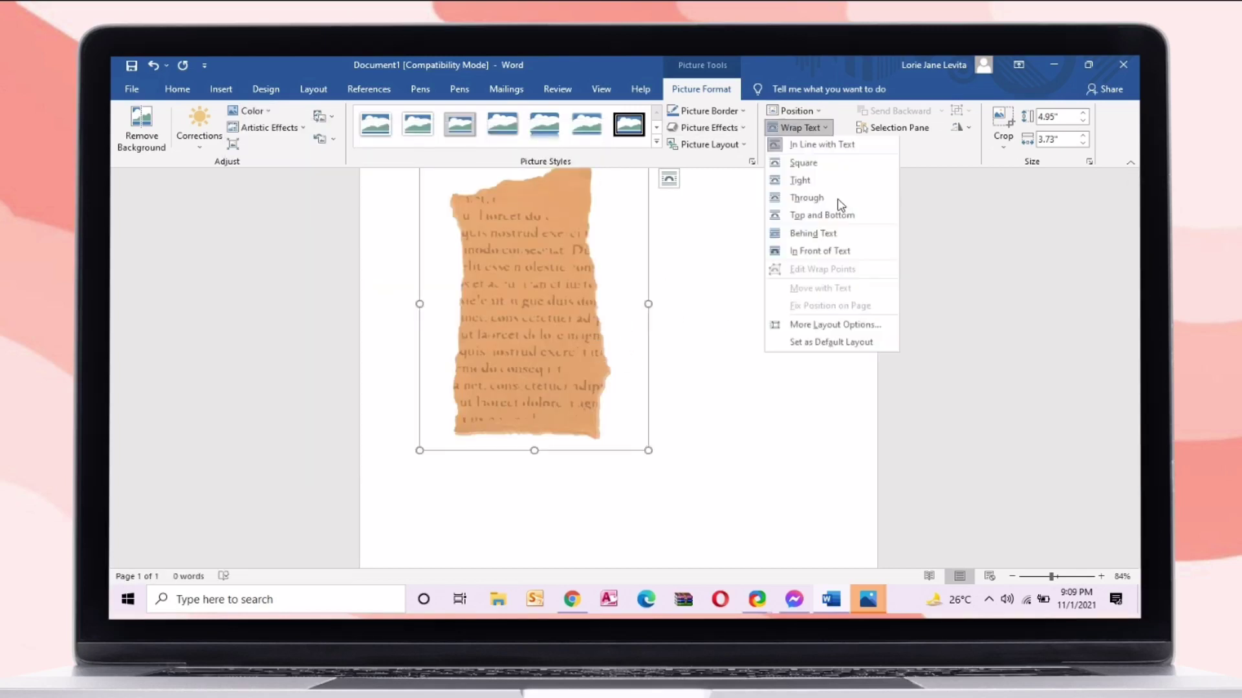
{"action": "left_click", "coordinate": [652, 453]}
{"action": "left_click_drag", "start_coordinate": [649, 451], "coordinate": [568, 308]}
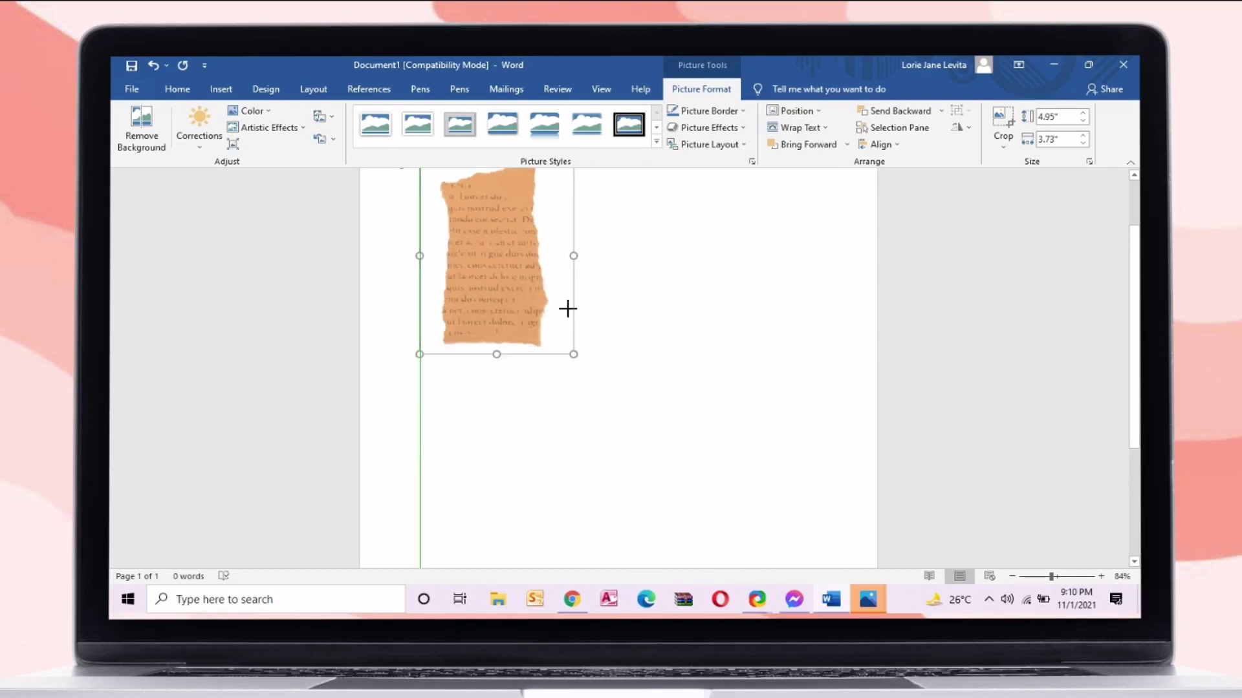
- Move the torn paper to the page's upper-right area and tilt it counterclockwise
{"action": "left_click_drag", "start_coordinate": [528, 349], "coordinate": [771, 335]}
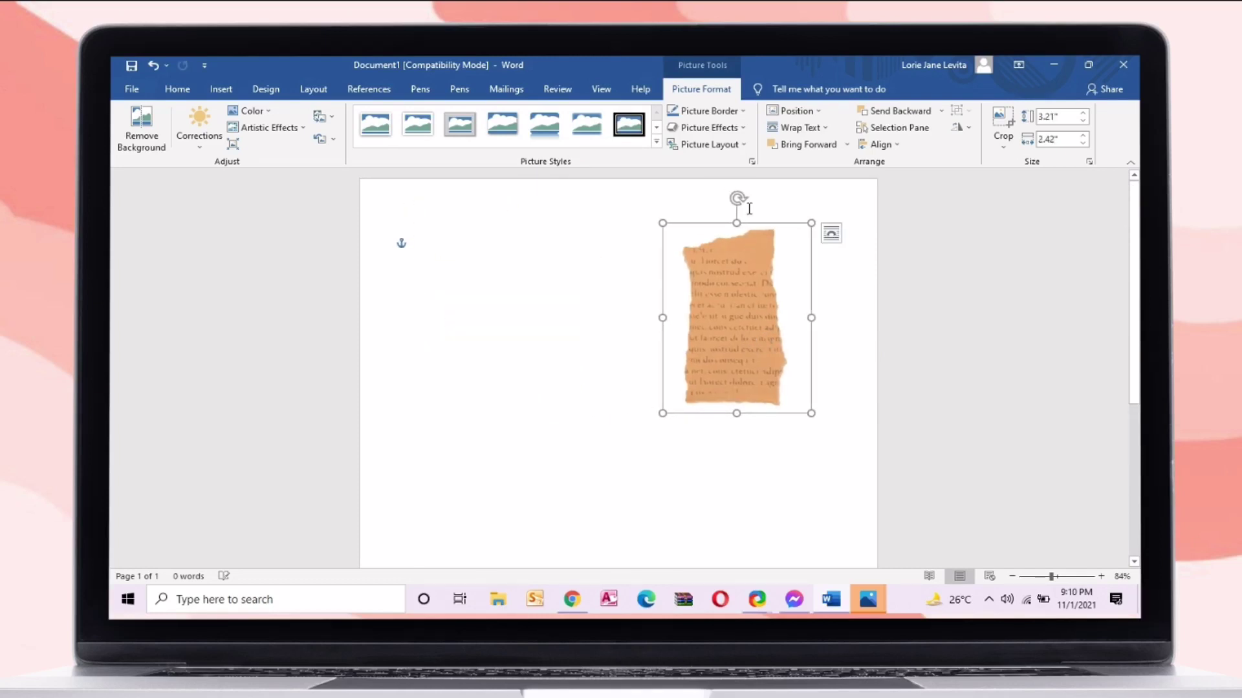
{"action": "left_click", "coordinate": [748, 252]}
{"action": "left_click_drag", "start_coordinate": [737, 200], "coordinate": [689, 201]}
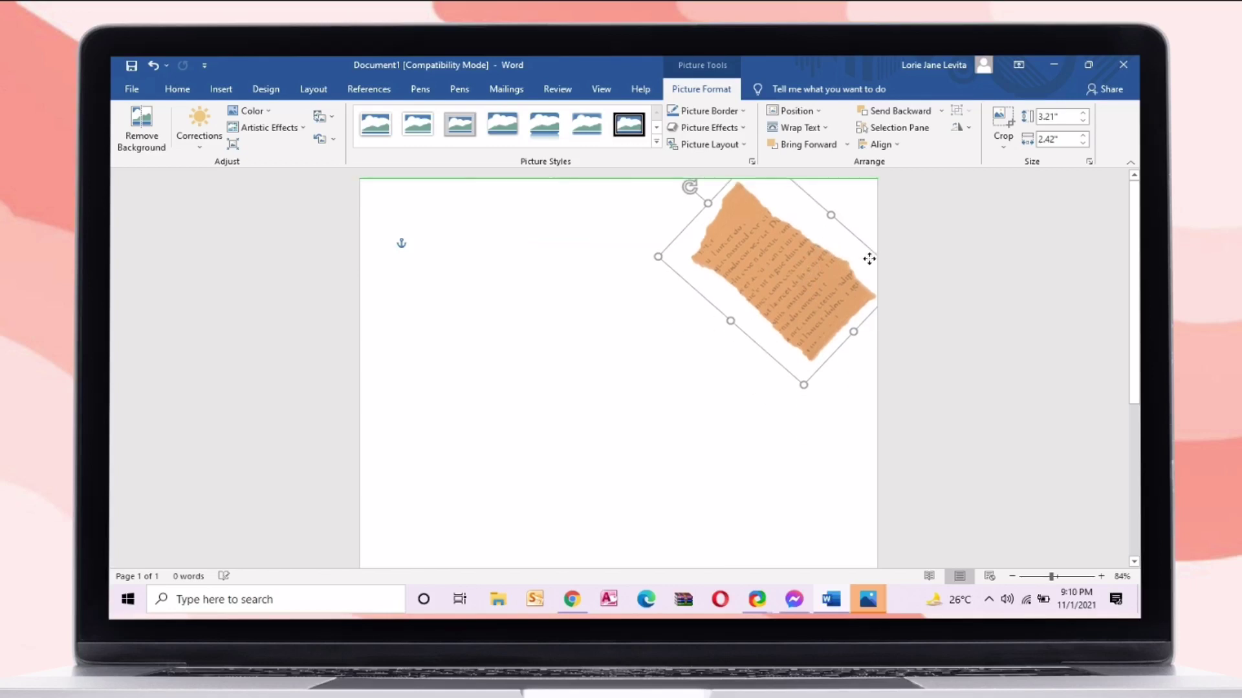
- Set the torn paper's wrapping to Behind Text and position it across the page's top-right corner
{"action": "left_click", "coordinate": [802, 128]}
{"action": "left_click", "coordinate": [801, 237]}
{"action": "left_click_drag", "start_coordinate": [773, 288], "coordinate": [867, 350]}
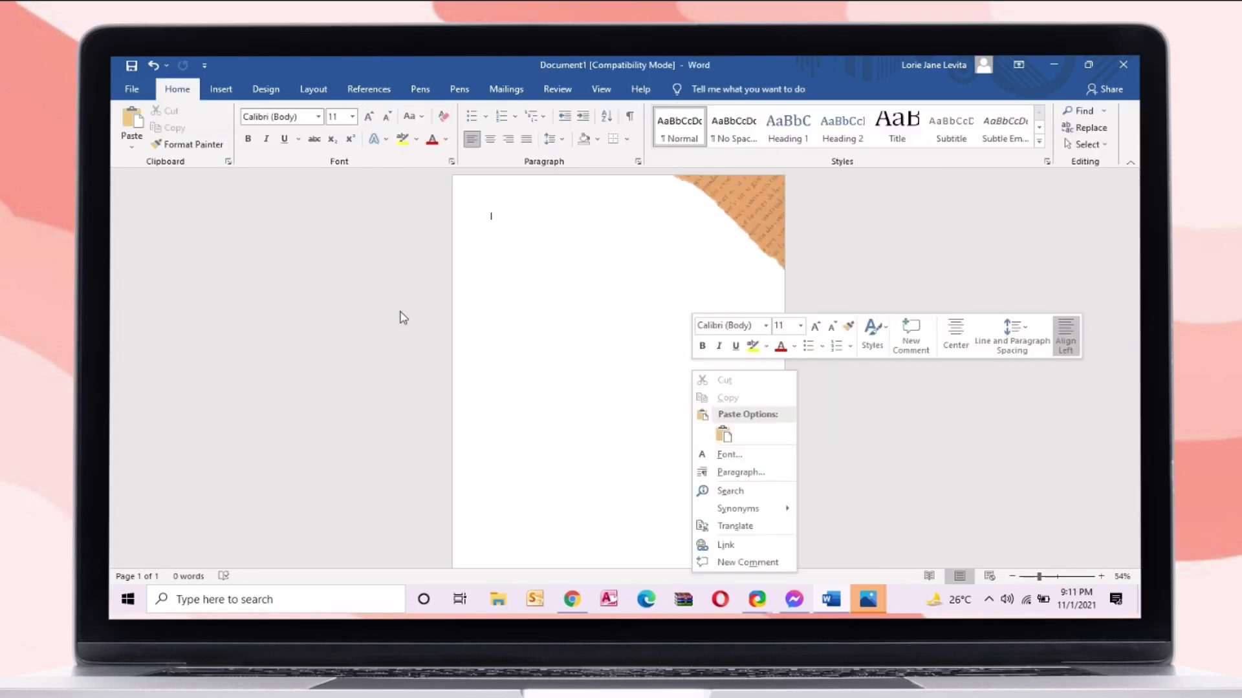
{"action": "left_click", "coordinate": [522, 256]}
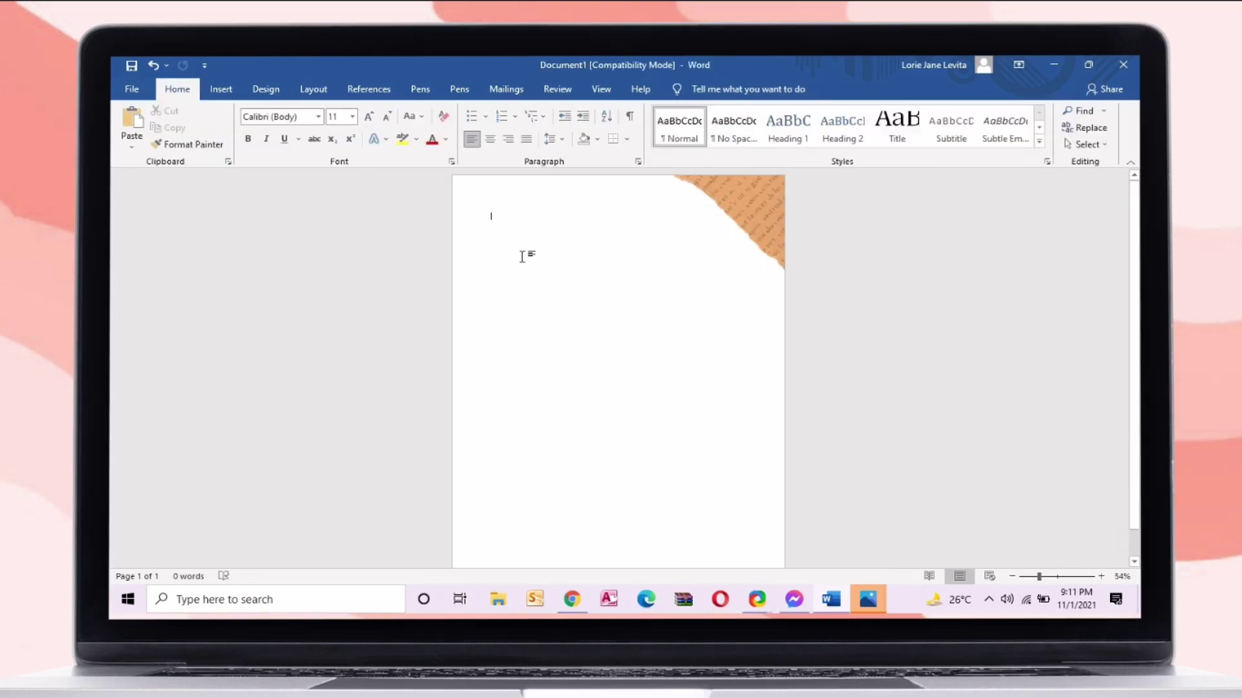
- Crop the wheat and paper scraps picture to the taped wheat stalk and shrink it to about 2.96" by 1.29"
{"action": "left_click", "coordinate": [623, 329]}
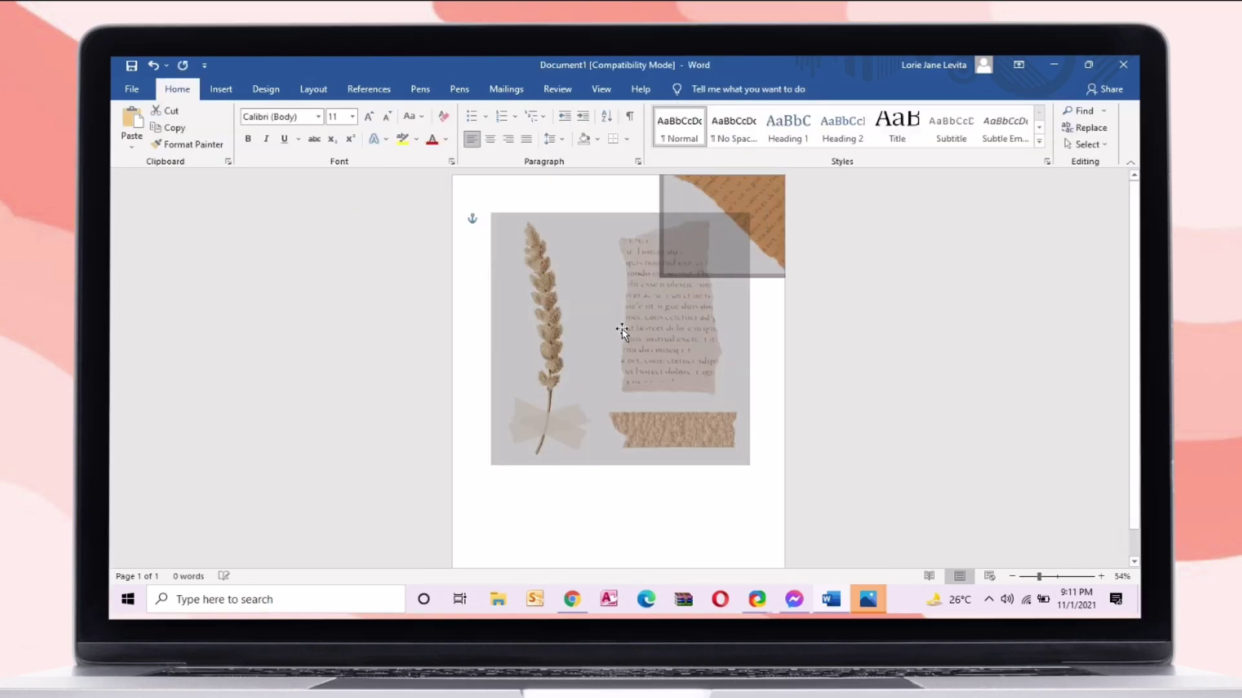
{"action": "left_click", "coordinate": [719, 87]}
{"action": "left_click_drag", "start_coordinate": [743, 335], "coordinate": [610, 355]}
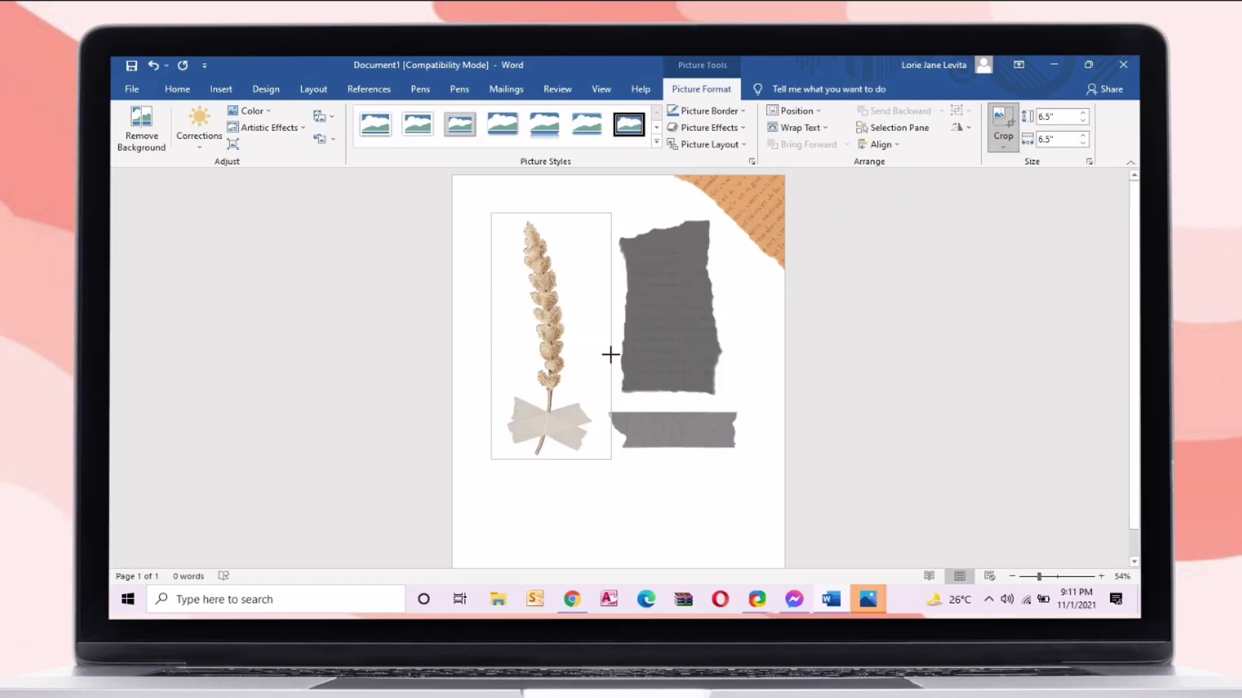
{"action": "key", "text": "Escape"}
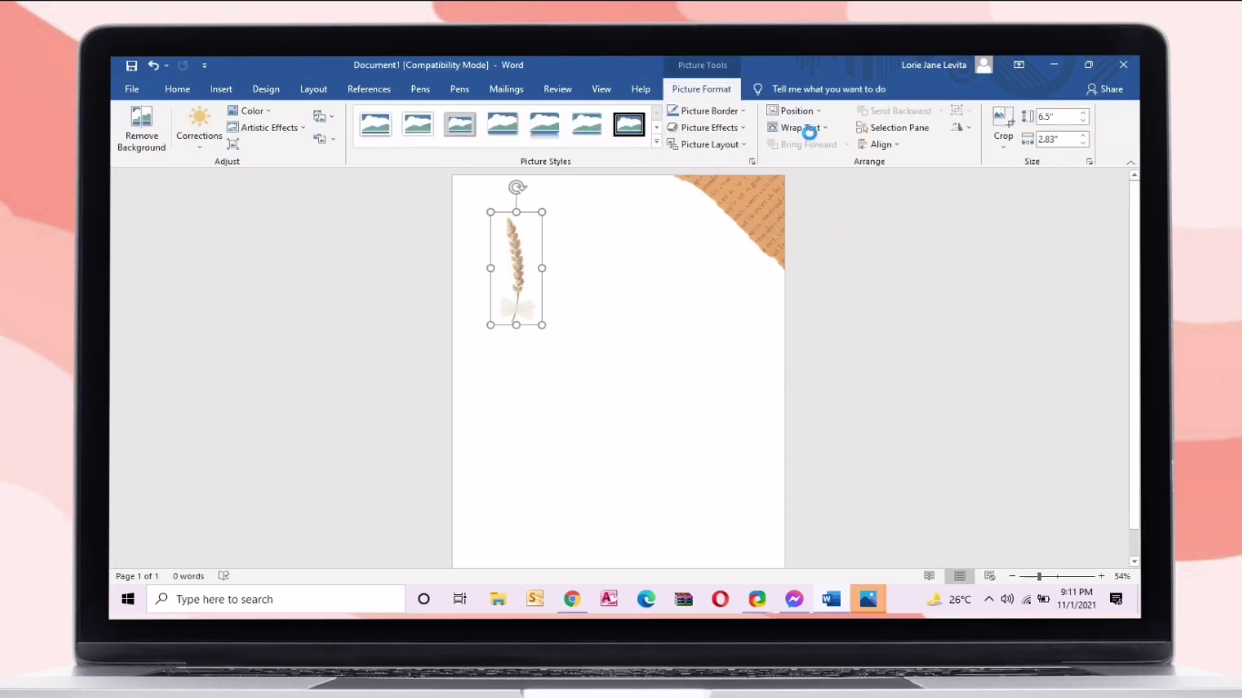
- Set the wheat stalk's text wrapping to In Front of Text and move it to the page's lower-left corner
{"action": "left_click", "coordinate": [796, 127]}
{"action": "left_click", "coordinate": [816, 259]}
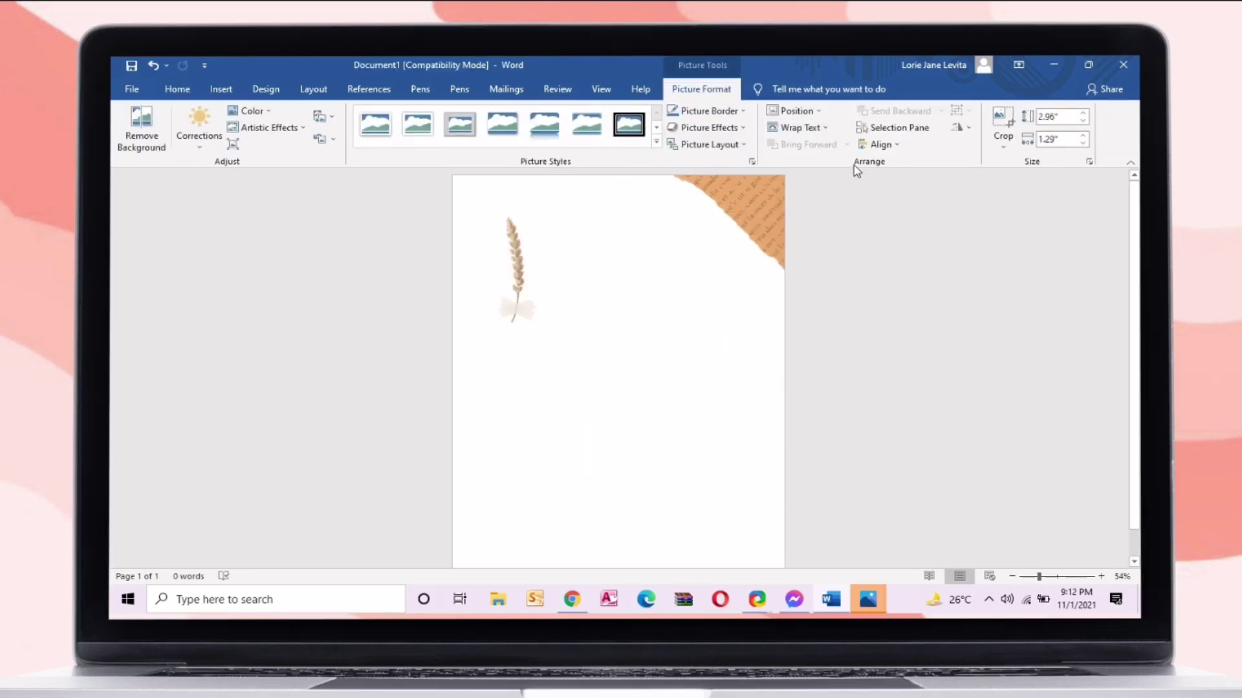
{"action": "left_click", "coordinate": [797, 127]}
{"action": "left_click", "coordinate": [821, 249]}
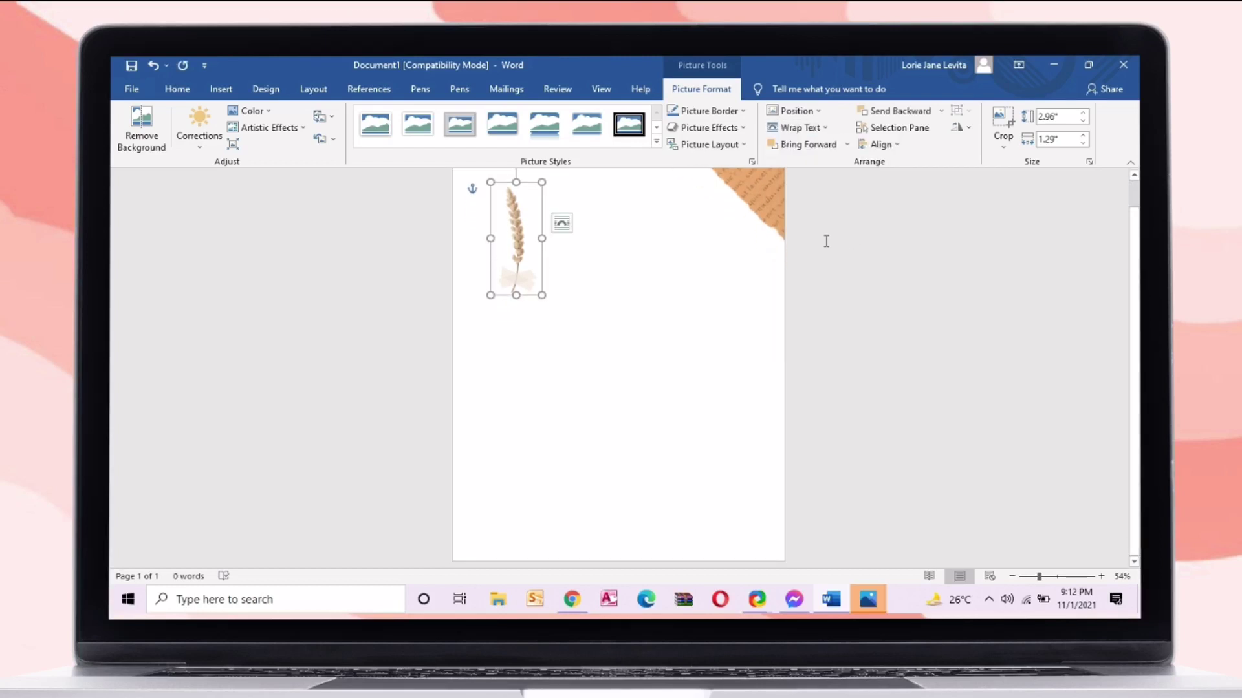
{"action": "left_click_drag", "start_coordinate": [518, 246], "coordinate": [496, 512]}
{"action": "scroll", "coordinate": [511, 486], "scroll_direction": "up", "scroll_amount": 2}
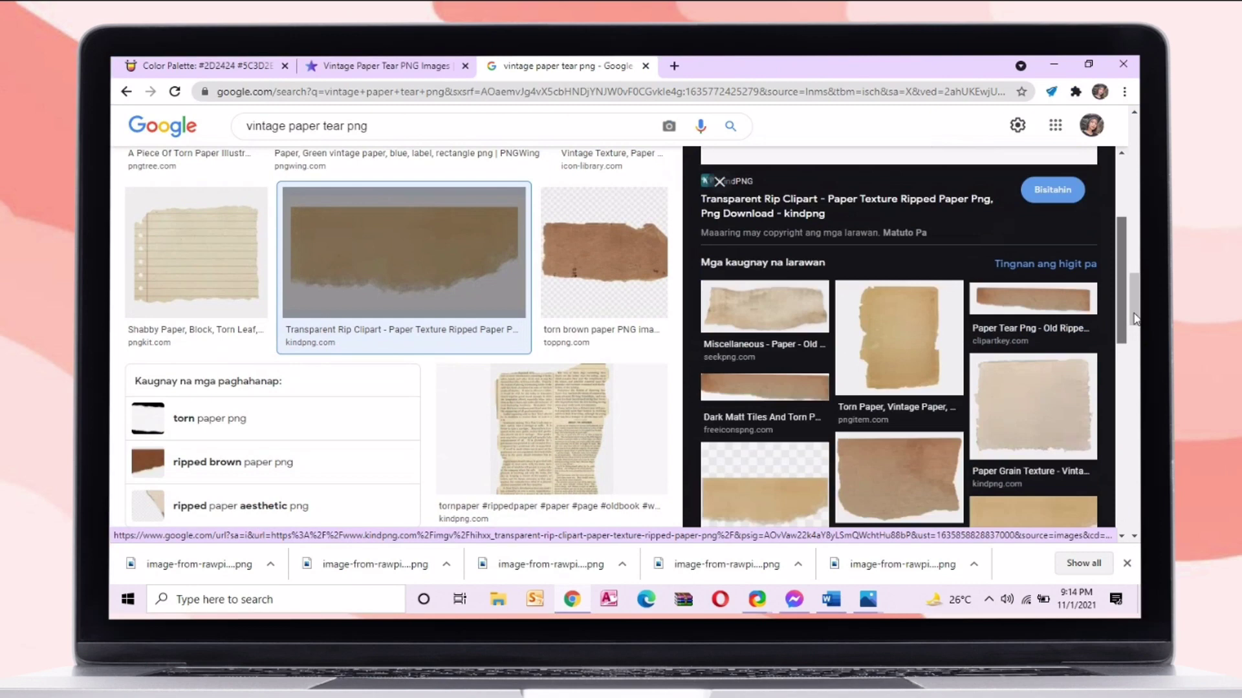
- Copy the Pinterest tan torn paper image from the browser's related images and paste it into the Word page
{"action": "mouse_move", "coordinate": [1134, 318]}
{"action": "left_mouse_down"}
{"action": "mouse_move", "coordinate": [1134, 299]}
{"action": "mouse_move", "coordinate": [1133, 314]}
{"action": "left_mouse_up"}
{"action": "left_click", "coordinate": [806, 498]}
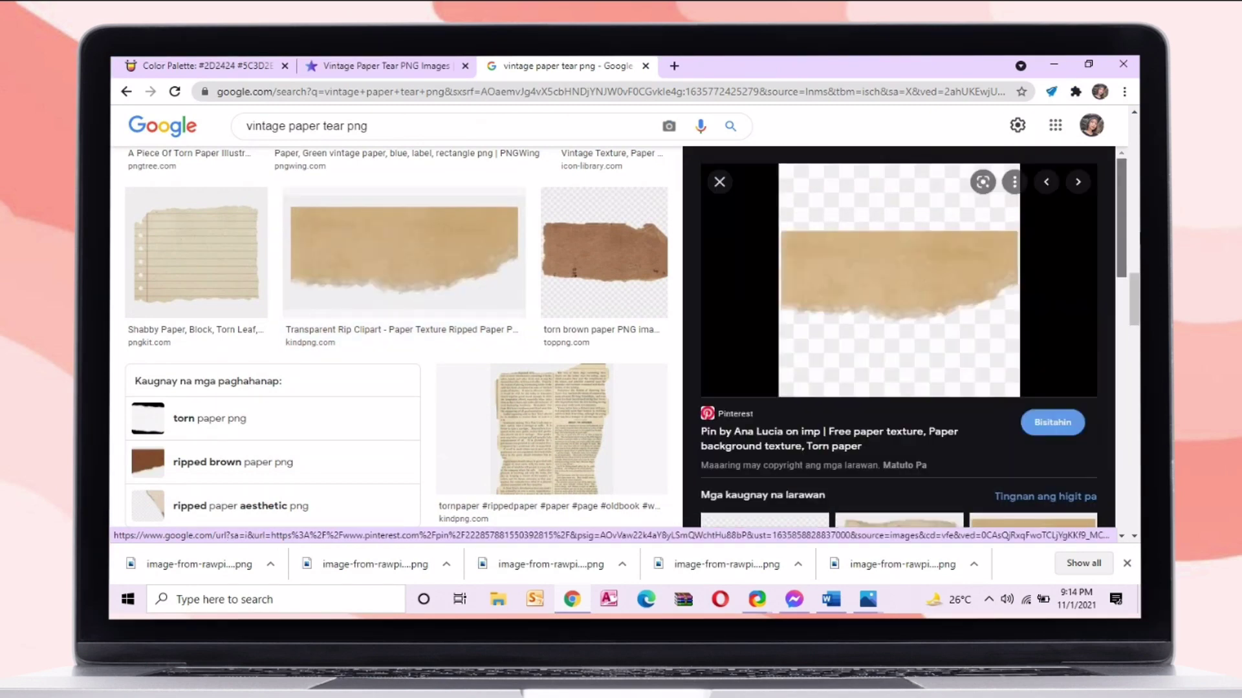
{"action": "right_click", "coordinate": [869, 286]}
{"action": "left_click", "coordinate": [902, 461]}
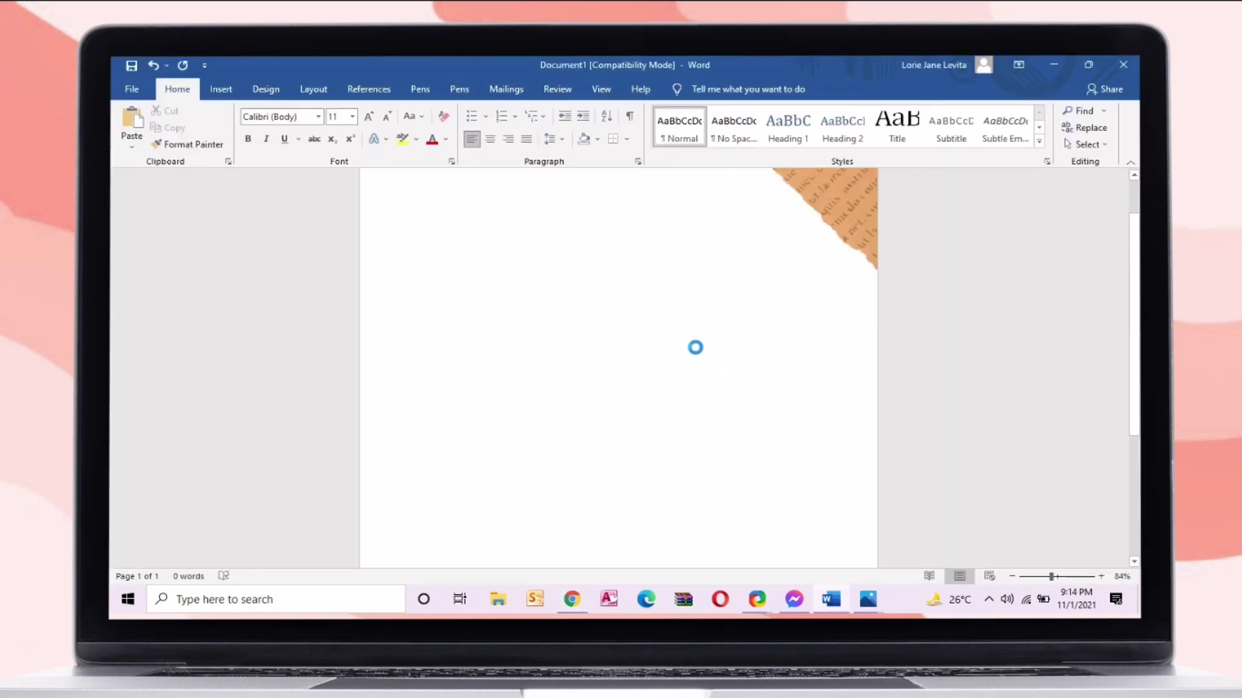
{"action": "key", "text": "ctrl+v"}
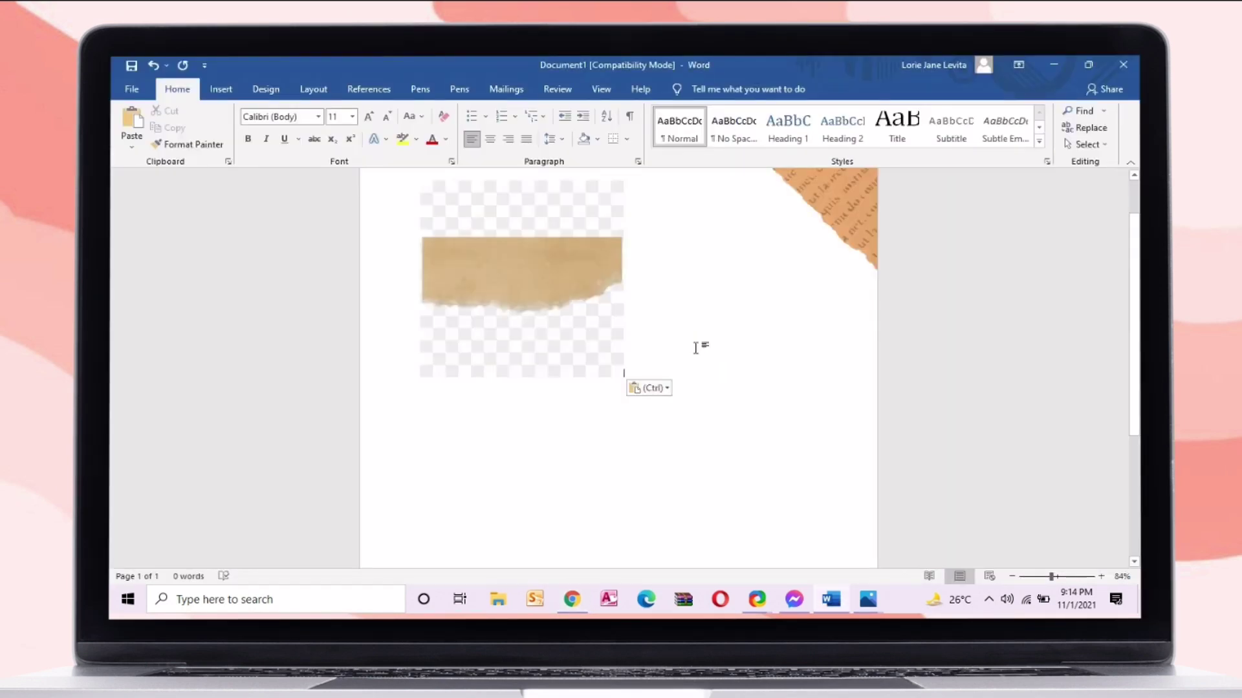
- Remove the checkered background from the pasted tan torn paper picture
{"action": "left_click", "coordinate": [586, 298]}
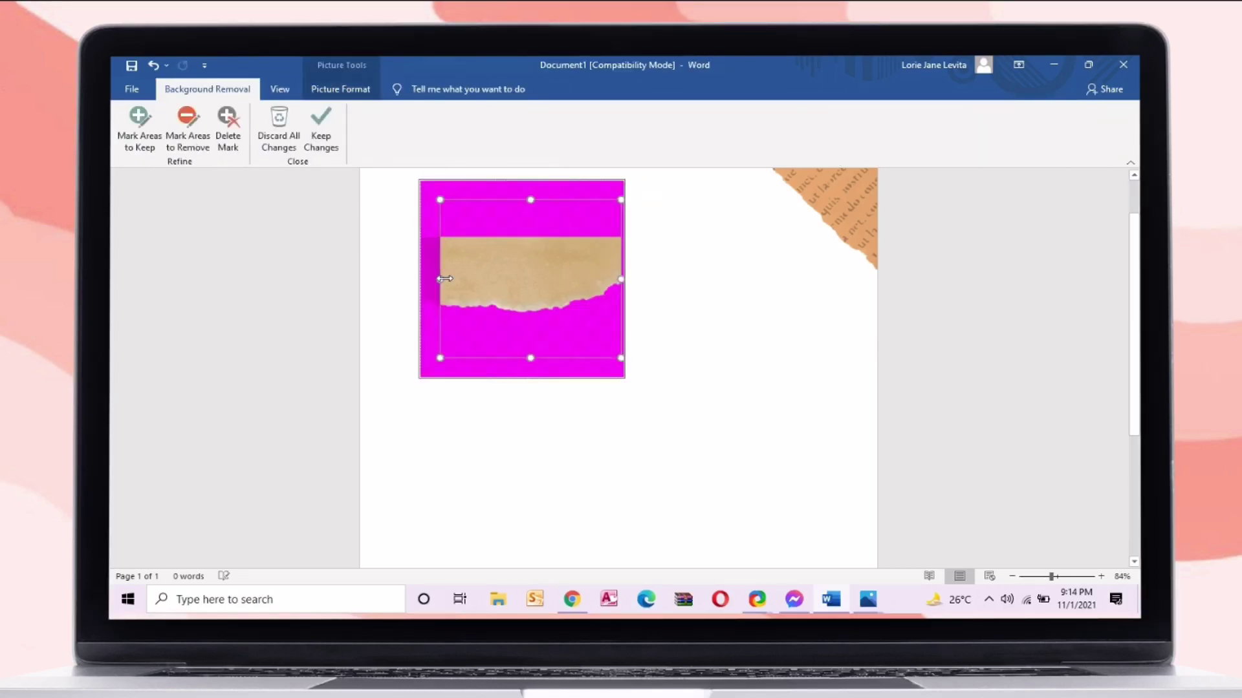
{"action": "key", "text": "Return"}
{"action": "scroll", "coordinate": [576, 342], "scroll_direction": "up", "scroll_amount": 2}
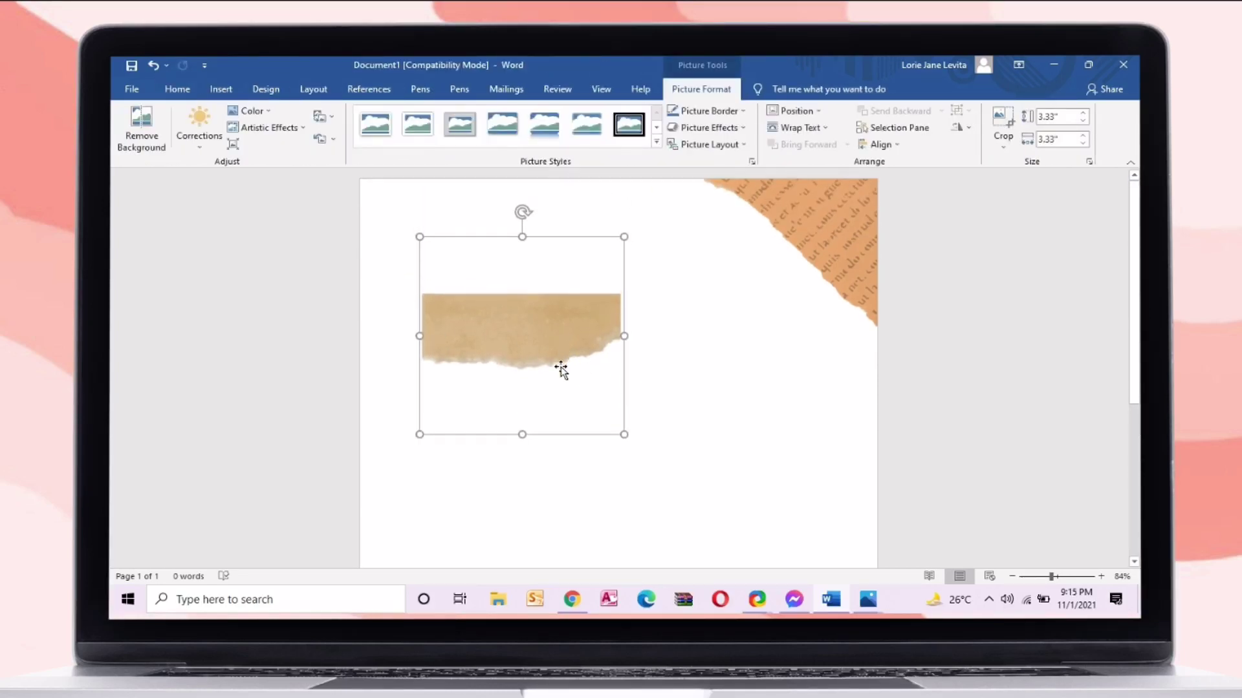
- Set the tan torn paper's wrapping to In Front of Text, rotate it and place it in the page's lower-right corner
{"action": "left_click", "coordinate": [819, 129]}
{"action": "left_click", "coordinate": [837, 254]}
{"action": "left_click_drag", "start_coordinate": [559, 340], "coordinate": [616, 423]}
{"action": "scroll", "coordinate": [578, 291], "scroll_direction": "down", "scroll_amount": 2}
{"action": "scroll", "coordinate": [578, 292], "scroll_direction": "down", "scroll_amount": 1}
{"action": "scroll", "coordinate": [627, 355], "scroll_direction": "down", "scroll_amount": 2}
{"action": "left_click_drag", "start_coordinate": [581, 242], "coordinate": [728, 477]}
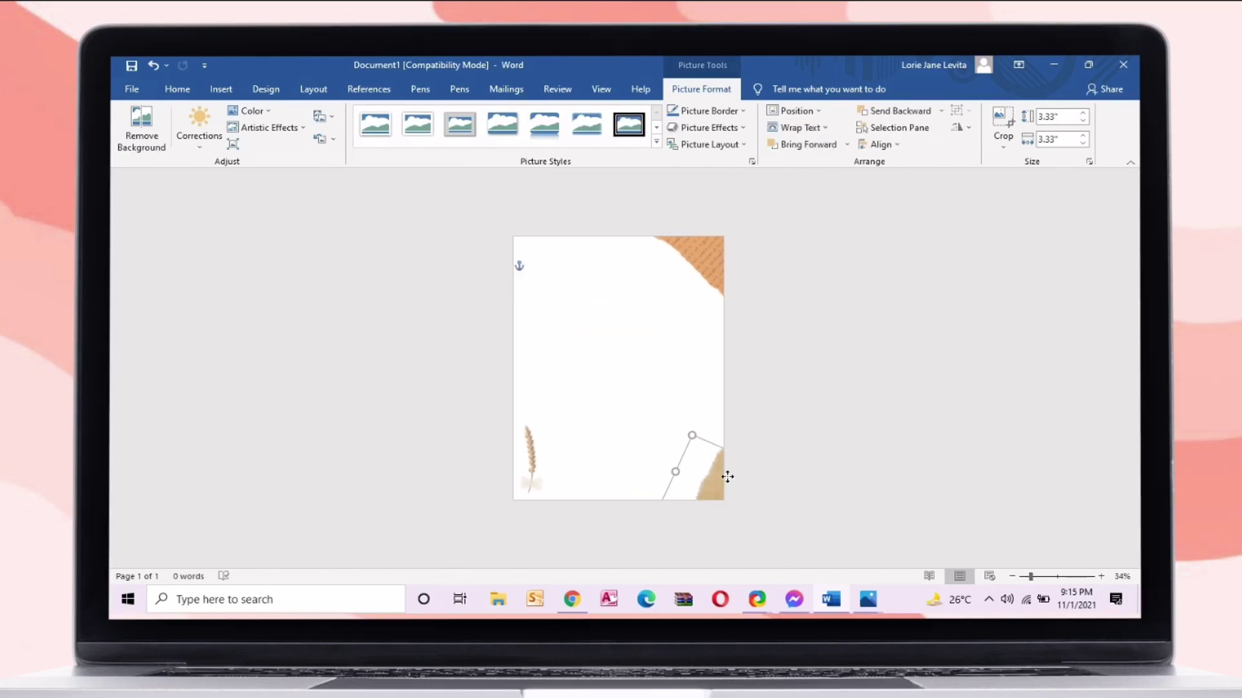
- Enlarge the tan torn paper to about 6.85" by 4.54", adjust its tilt and move it across the page's lower-left corner
{"action": "left_click_drag", "start_coordinate": [651, 451], "coordinate": [610, 435]}
{"action": "left_click_drag", "start_coordinate": [694, 429], "coordinate": [698, 420]}
{"action": "left_click_drag", "start_coordinate": [718, 469], "coordinate": [637, 381]}
{"action": "left_click_drag", "start_coordinate": [716, 440], "coordinate": [709, 452]}
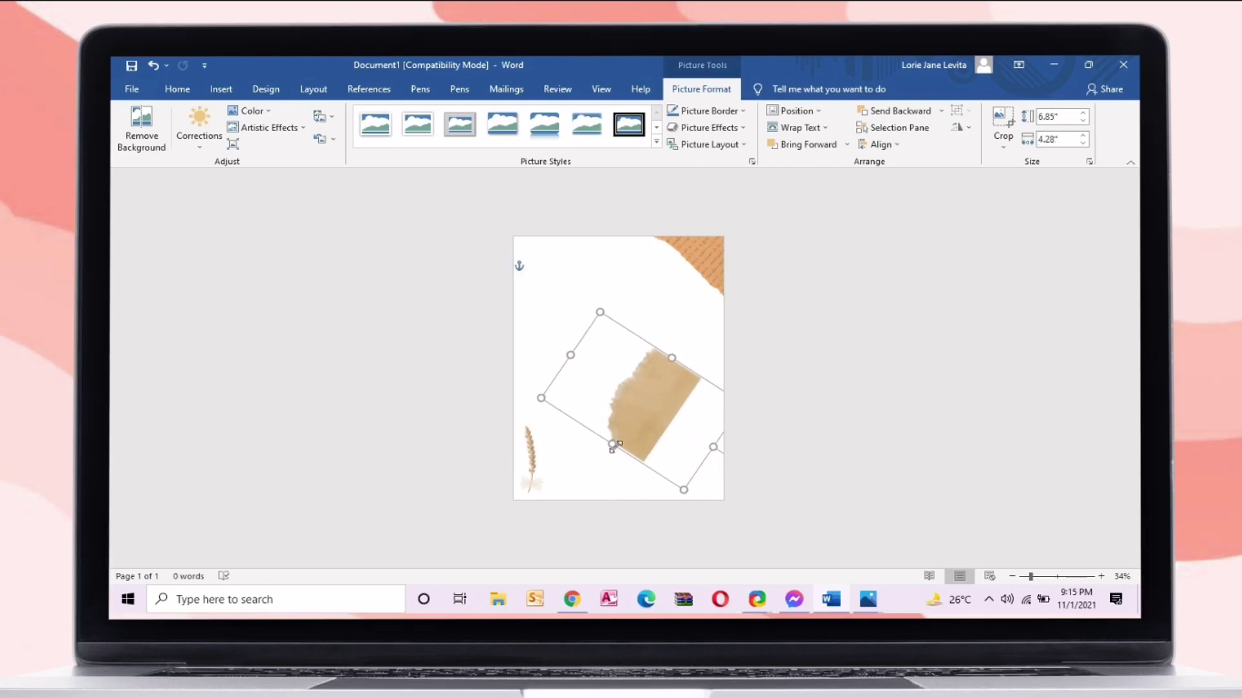
{"action": "left_click_drag", "start_coordinate": [611, 446], "coordinate": [563, 426]}
{"action": "left_click_drag", "start_coordinate": [666, 486], "coordinate": [540, 482]}
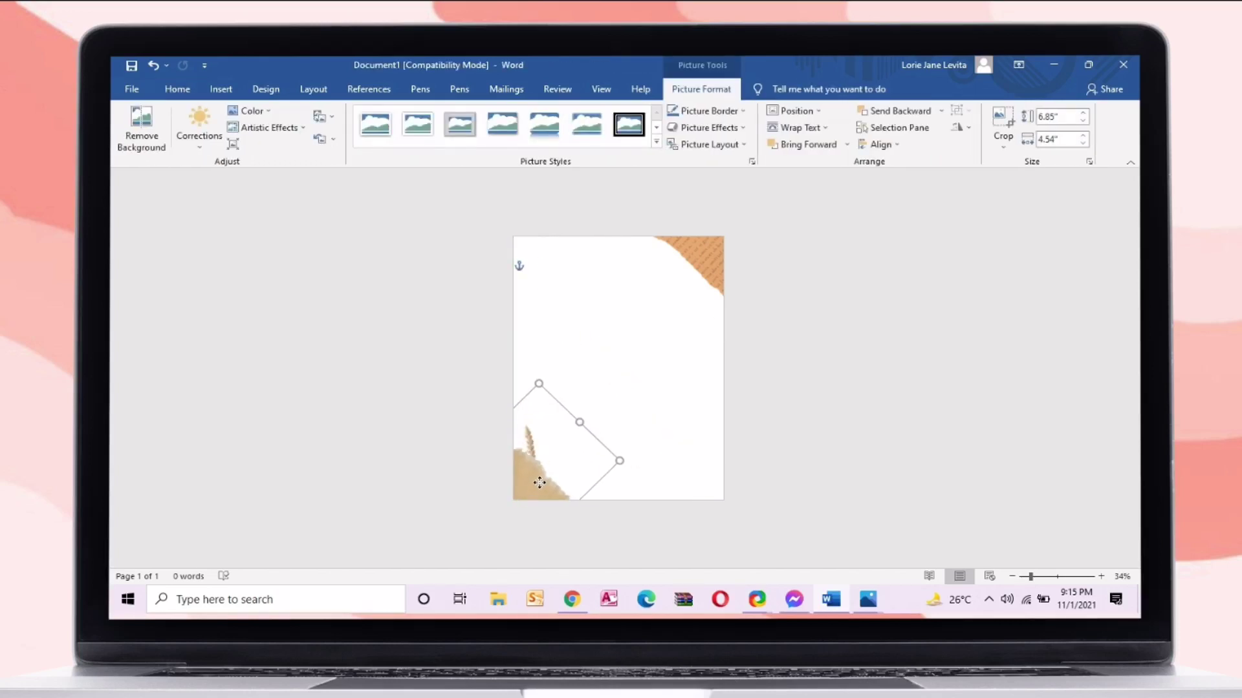
- Send the tan torn paper to the back with Behind Text wrapping and reposition the wheat stalk on top of it
{"action": "left_click", "coordinate": [940, 111]}
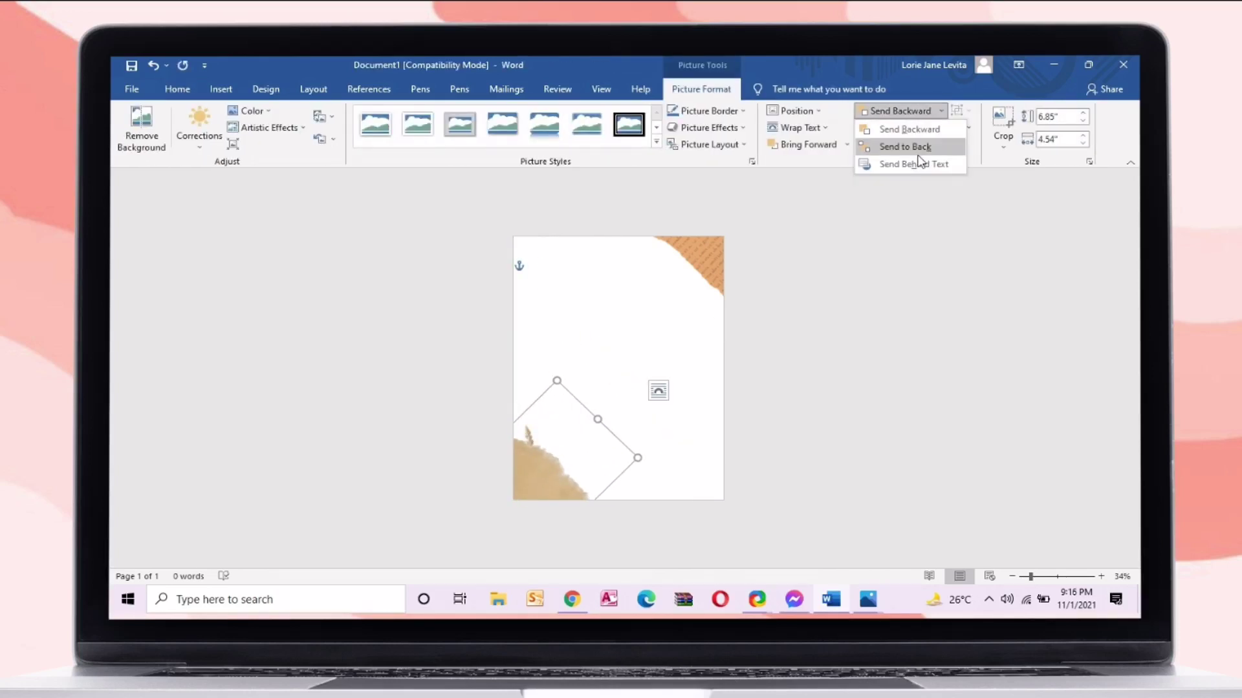
{"action": "left_click", "coordinate": [914, 148]}
{"action": "left_click", "coordinate": [825, 130]}
{"action": "left_click", "coordinate": [840, 236]}
{"action": "left_click", "coordinate": [557, 439]}
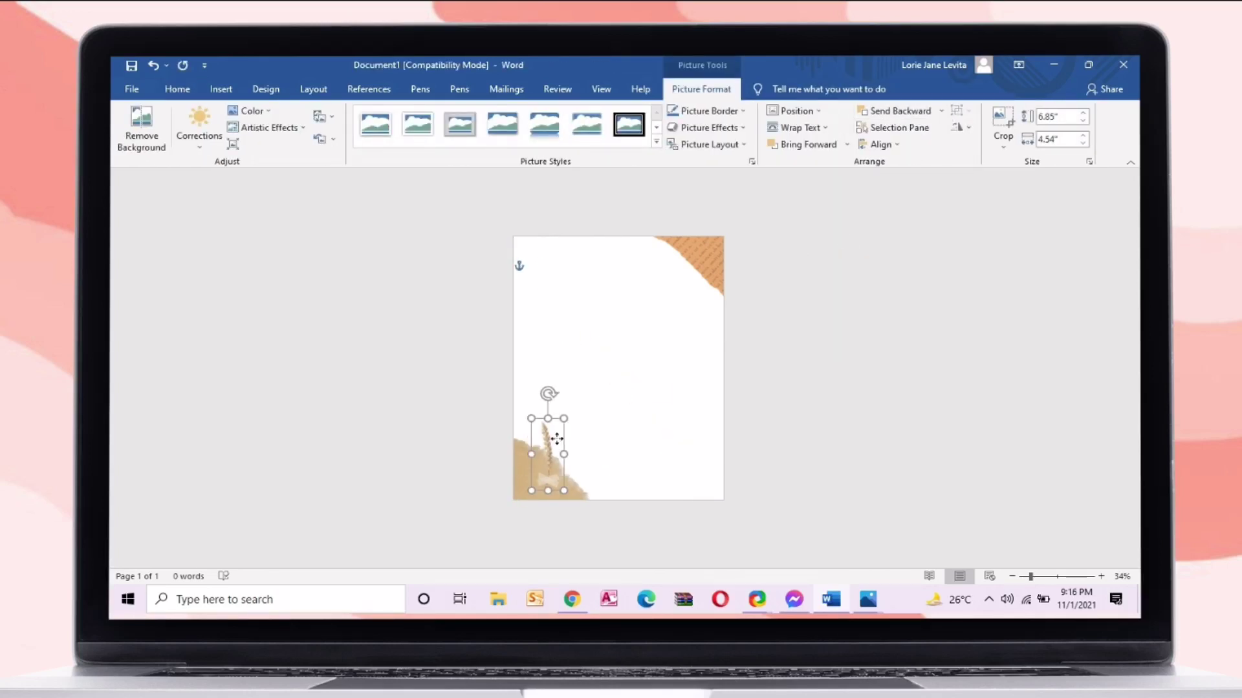
{"action": "left_click_drag", "start_coordinate": [540, 426], "coordinate": [552, 431]}
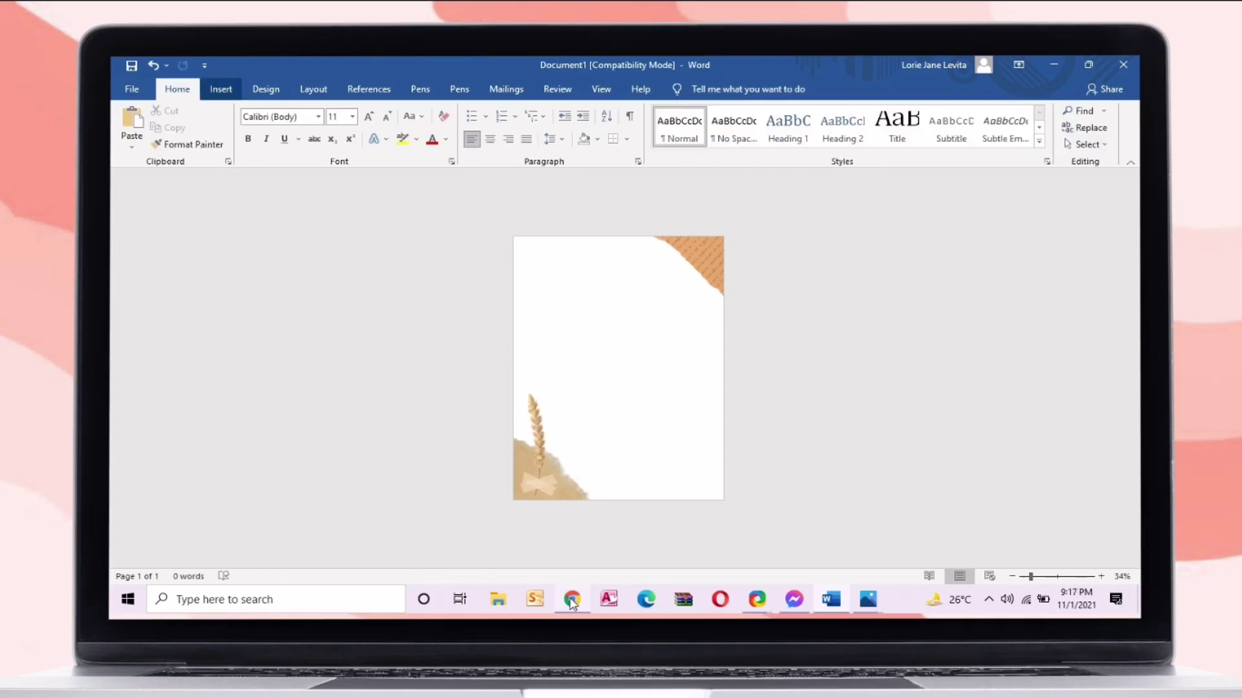
- Switch to Chrome and search in a new tab for "vintage plaid background"
{"action": "left_click", "coordinate": [572, 599]}
{"action": "left_click", "coordinate": [674, 67]}
{"action": "type", "text": "vin"}
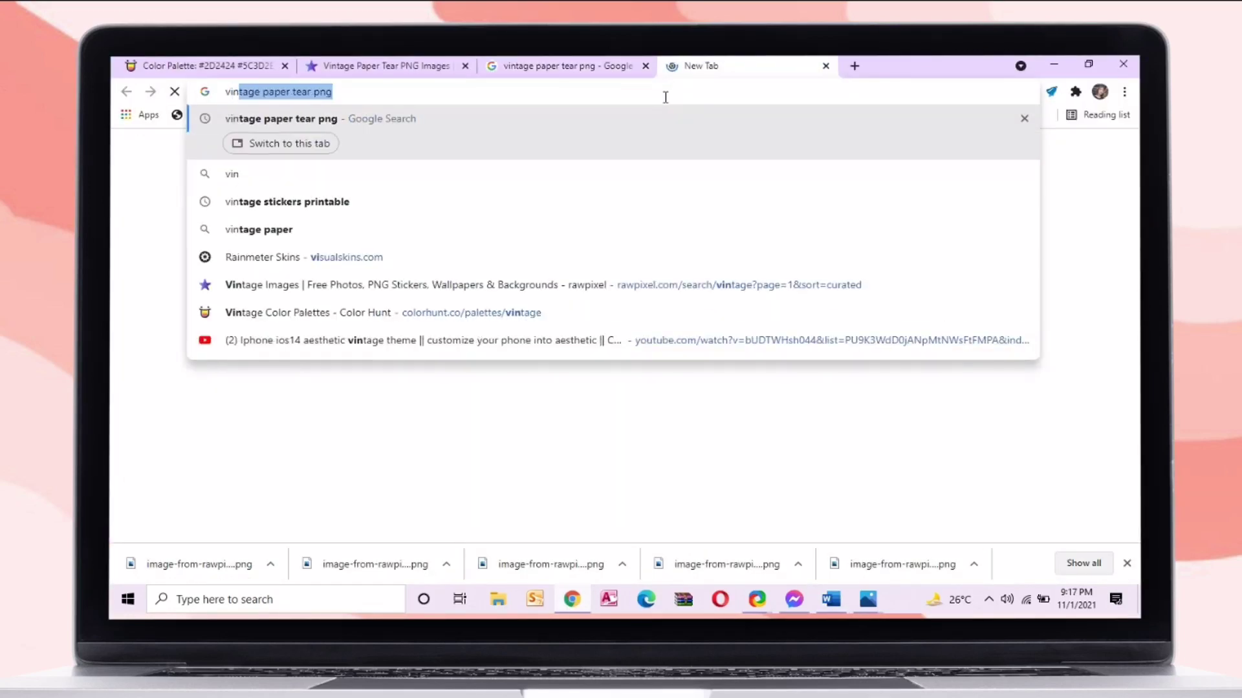
{"action": "type", "text": "tage plaid backgrou"}
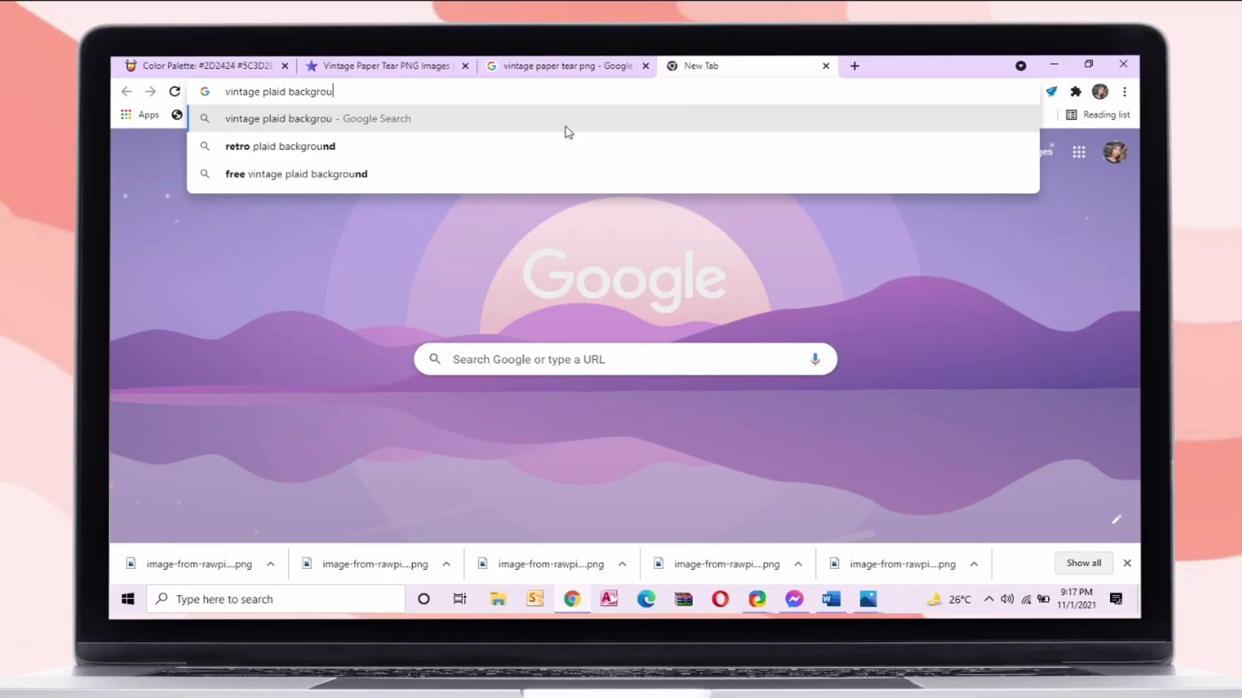
{"action": "type", "text": "nd"}
{"action": "key", "text": "Return"}
- Copy the beige Burberry plaid image from the image results and paste it into the Word page
{"action": "left_click", "coordinate": [456, 336]}
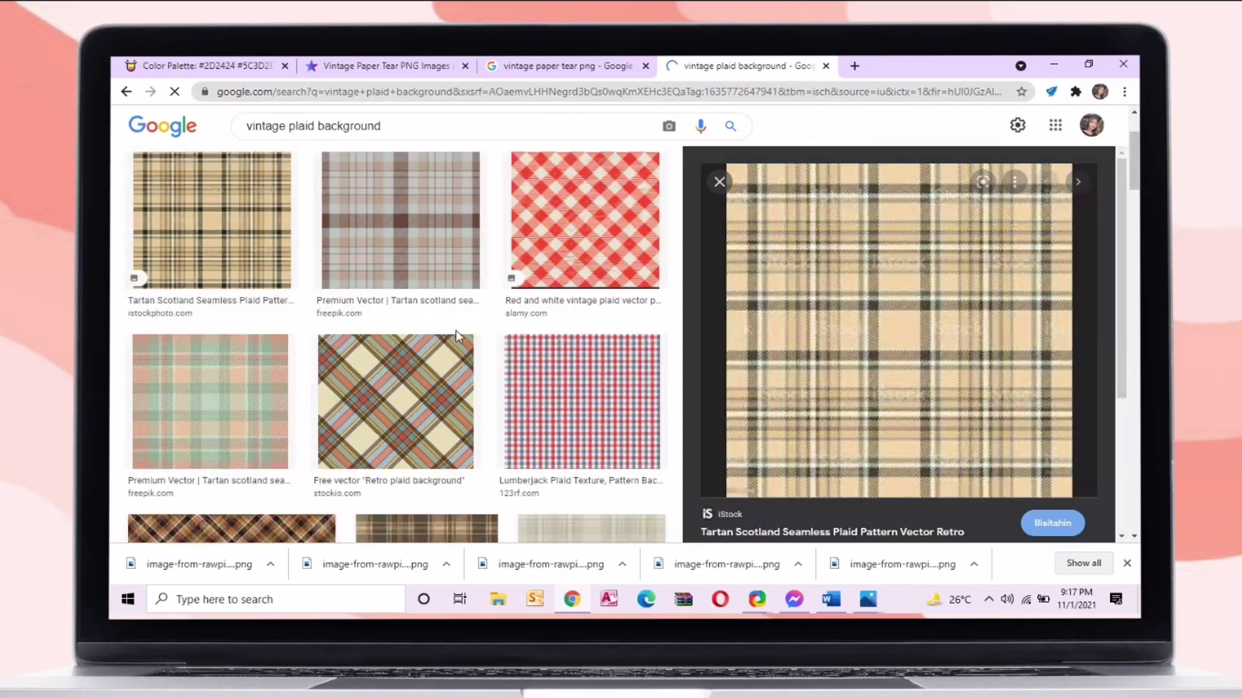
{"action": "scroll", "coordinate": [1034, 362], "scroll_direction": "down", "scroll_amount": 5}
{"action": "left_click", "coordinate": [1057, 370]}
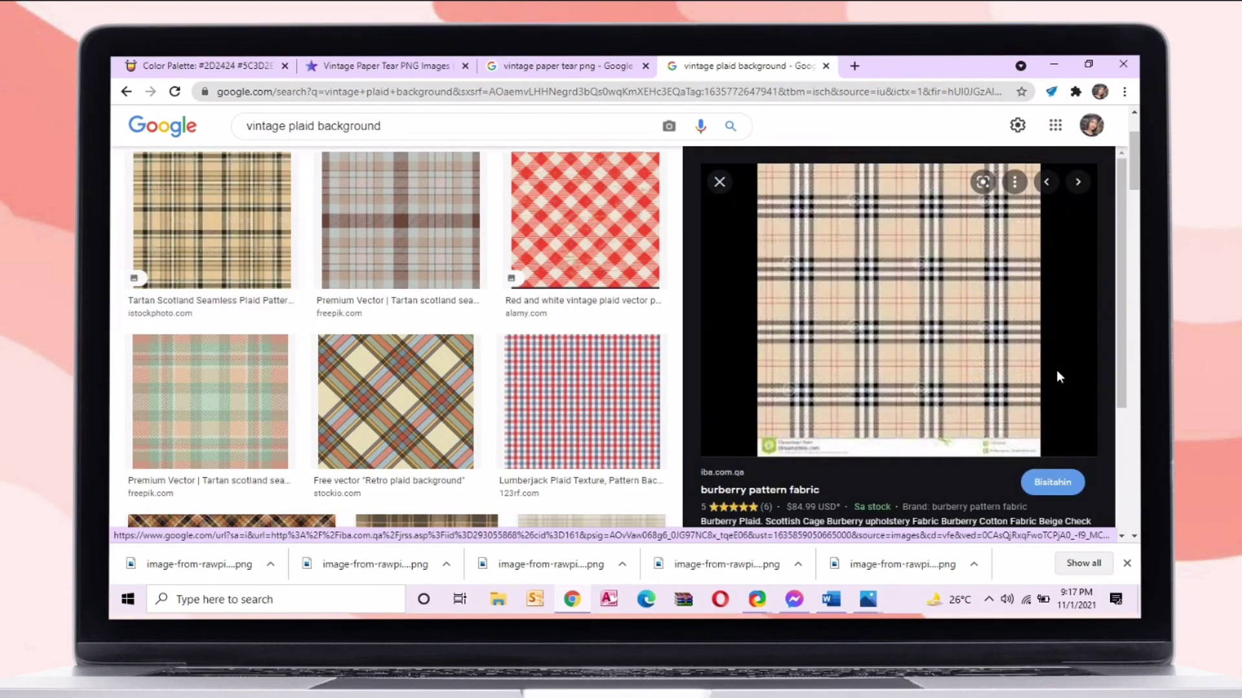
{"action": "right_click", "coordinate": [1074, 312]}
{"action": "left_click", "coordinate": [838, 602]}
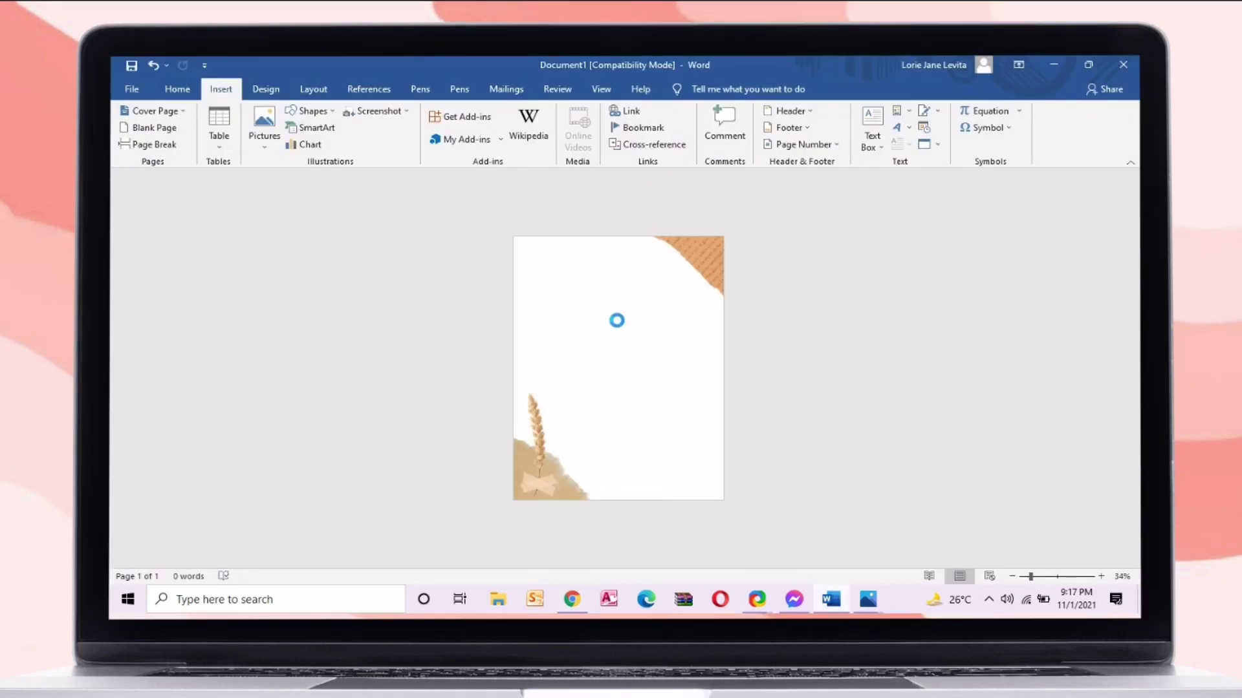
{"action": "key", "text": "ctrl+v"}
- Crop the plaid picture to a narrow vertical strip of about 6.45" by 1.61"
{"action": "left_click", "coordinate": [715, 86]}
{"action": "left_click", "coordinate": [1003, 122]}
{"action": "left_click_drag", "start_coordinate": [698, 260], "coordinate": [578, 257]}
{"action": "left_click_drag", "start_coordinate": [558, 428], "coordinate": [569, 413]}
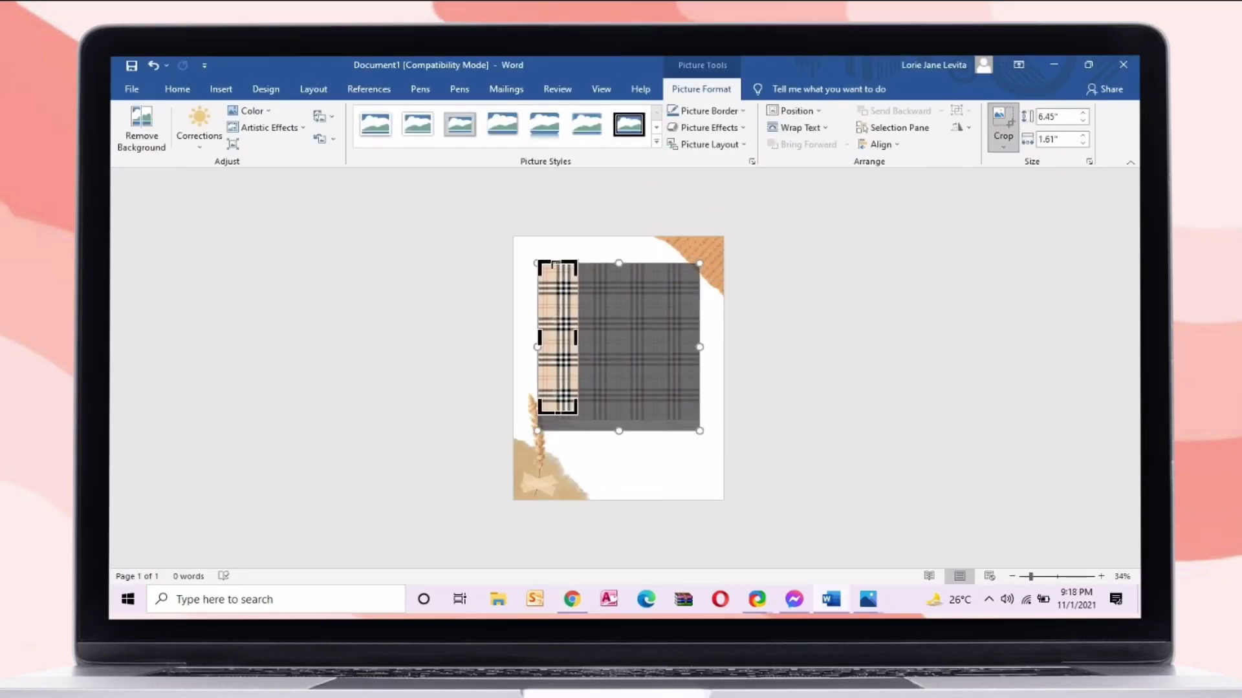
{"action": "key", "text": "Escape"}
- Set the plaid strip to In Front of Text, enlarge it to about 10.82" by 2.49" and place it along the page's left edge
{"action": "left_click", "coordinate": [798, 127]}
{"action": "left_click", "coordinate": [840, 252]}
{"action": "left_click_drag", "start_coordinate": [571, 408], "coordinate": [547, 500]}
{"action": "left_click_drag", "start_coordinate": [578, 366], "coordinate": [476, 371]}
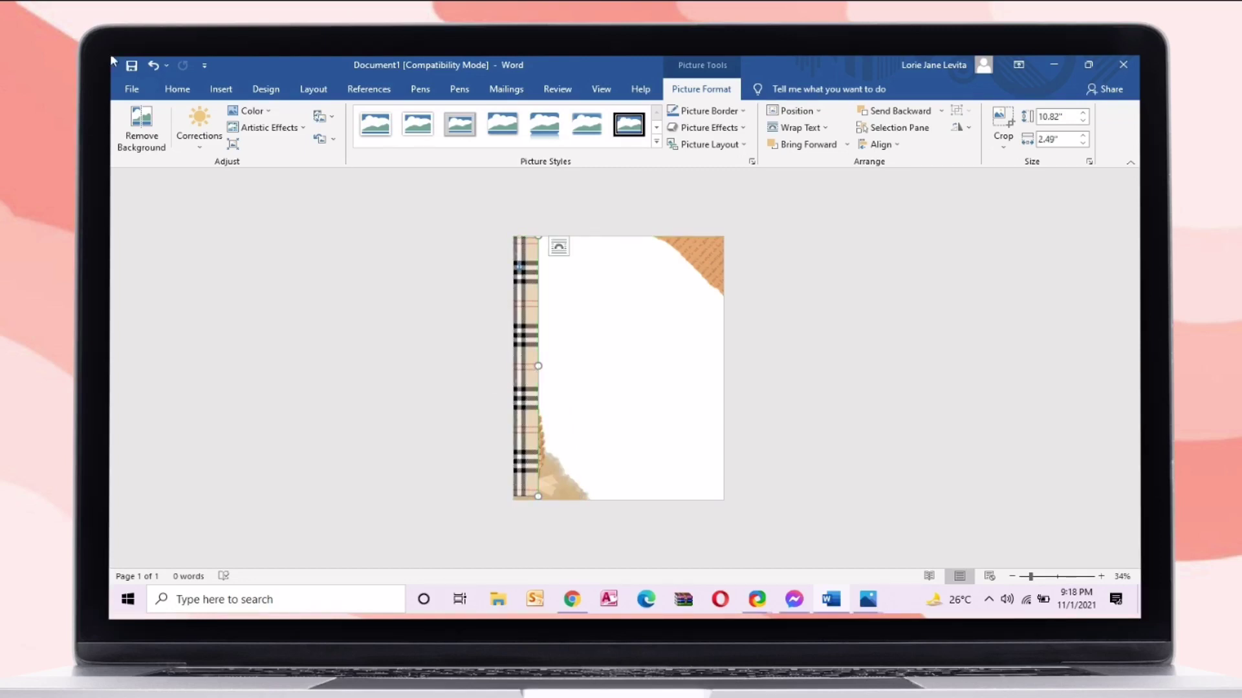
- Mute the plaid strip's colors, trying the lower saturation presets and settling on the third-lowest one
{"action": "left_click", "coordinate": [249, 111]}
{"action": "left_click", "coordinate": [275, 176]}
{"action": "left_click", "coordinate": [262, 111]}
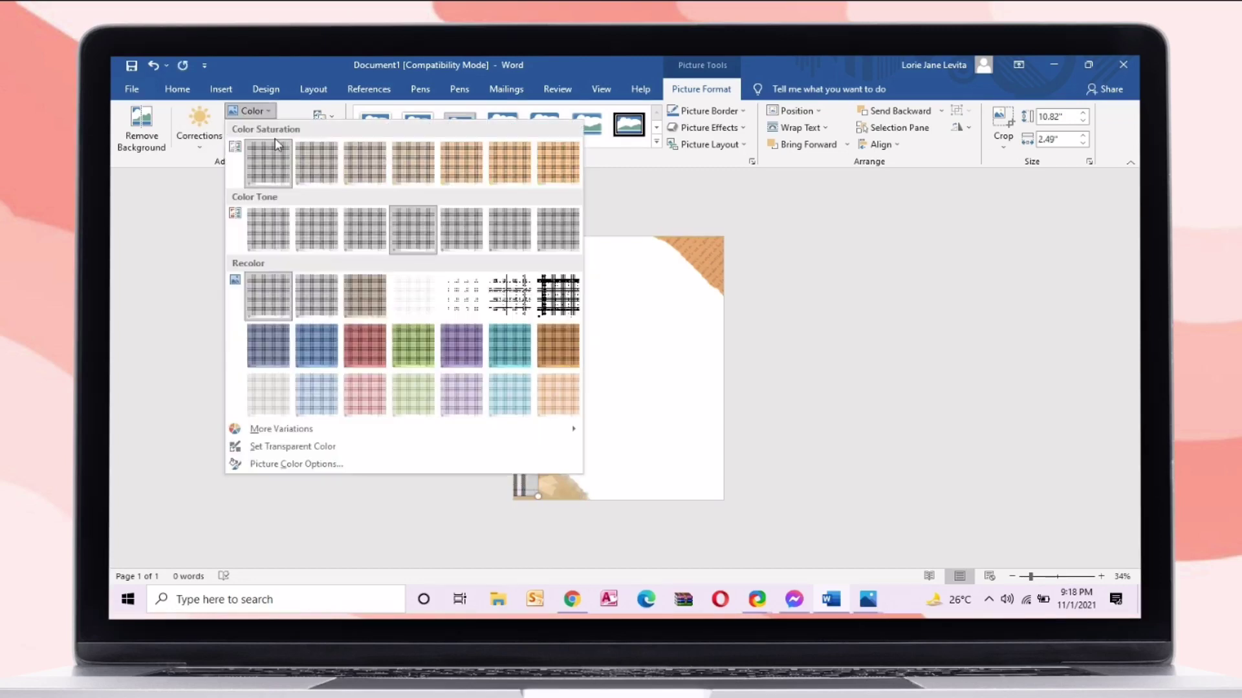
{"action": "left_click", "coordinate": [297, 163]}
{"action": "left_click", "coordinate": [258, 111]}
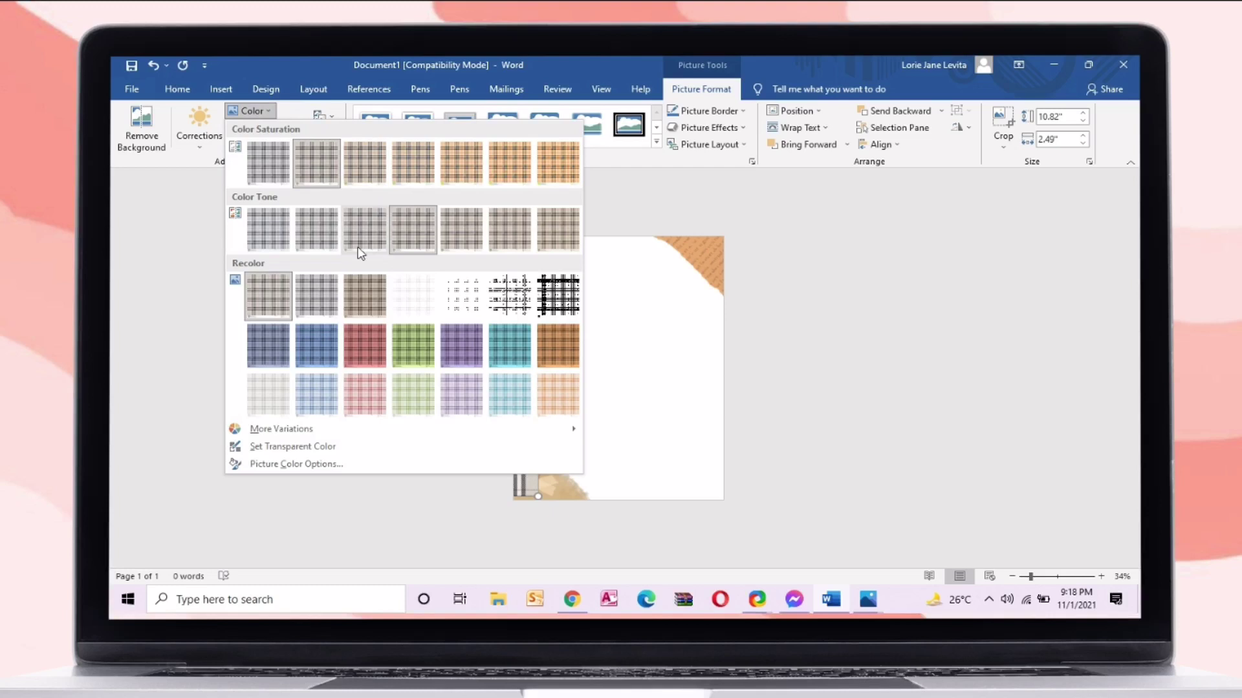
{"action": "left_click", "coordinate": [379, 178]}
- Shift the plaid strip down the left edge, set its wrapping to Behind Text and send it to the back
{"action": "left_click_drag", "start_coordinate": [524, 304], "coordinate": [522, 333]}
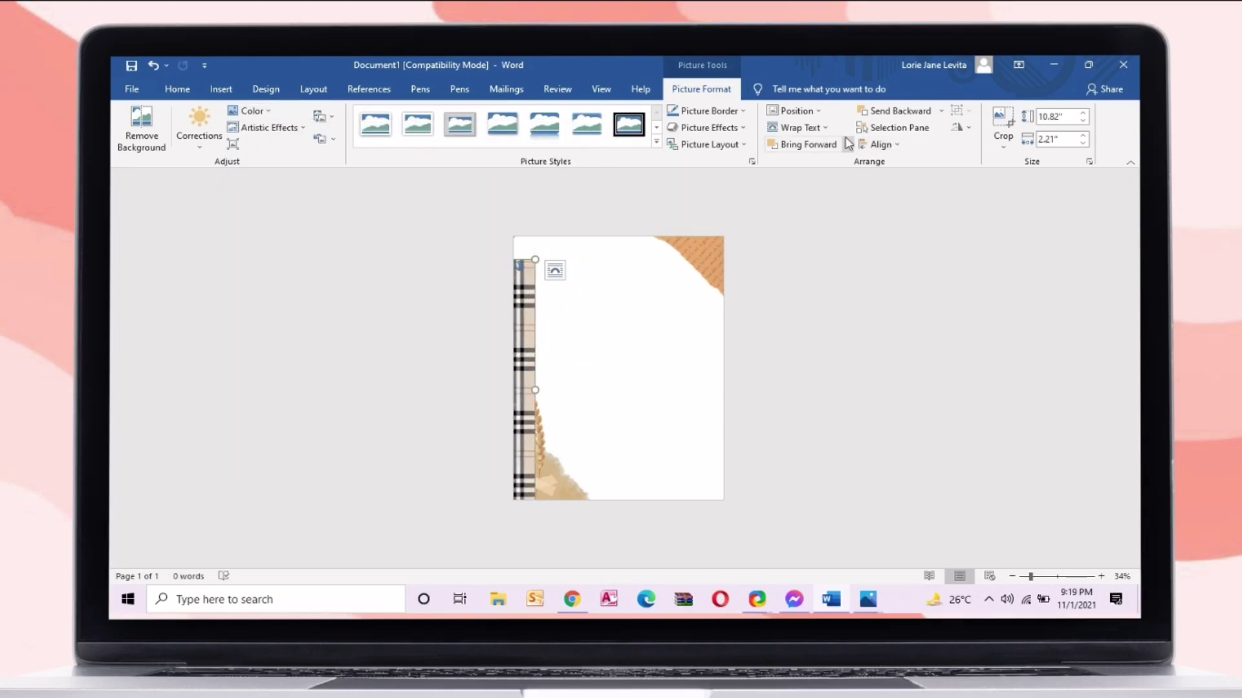
{"action": "left_click", "coordinate": [797, 127]}
{"action": "left_click", "coordinate": [813, 234]}
{"action": "left_click", "coordinate": [813, 133]}
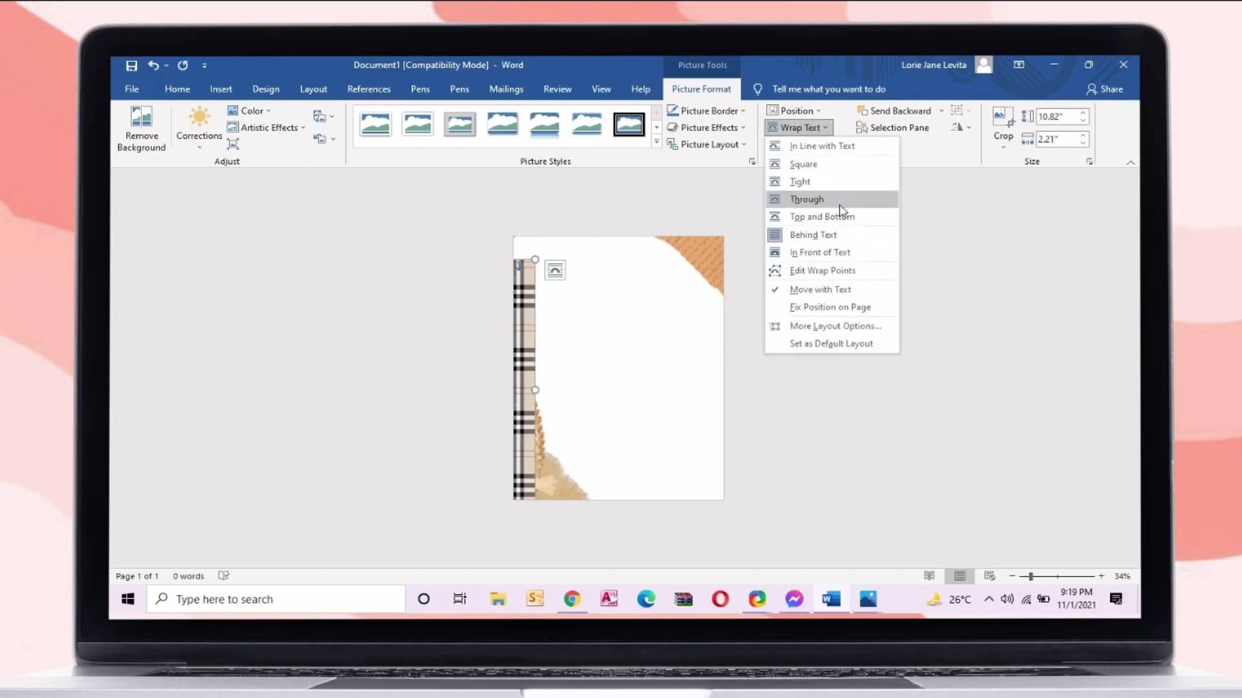
{"action": "left_click", "coordinate": [830, 126]}
{"action": "left_click", "coordinate": [940, 111]}
{"action": "left_click", "coordinate": [927, 147]}
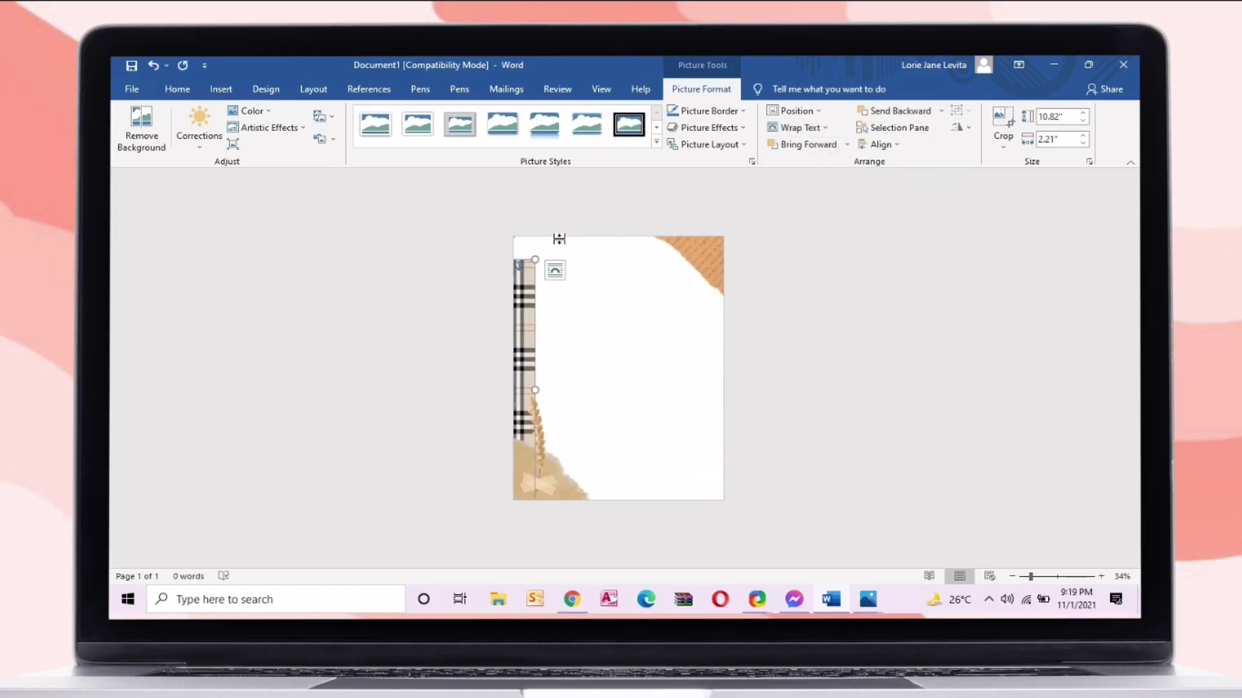
{"action": "left_click_drag", "start_coordinate": [535, 390], "coordinate": [462, 354]}
{"action": "key", "text": "ctrl+z"}
{"action": "left_click", "coordinate": [550, 359]}
{"action": "scroll", "coordinate": [536, 352], "scroll_direction": "up", "scroll_amount": 2}
- Browse the browser's "newspaper vintage tear png" image results and narrow them with the texture filter
{"action": "scroll", "coordinate": [618, 342], "scroll_direction": "down", "scroll_amount": 14}
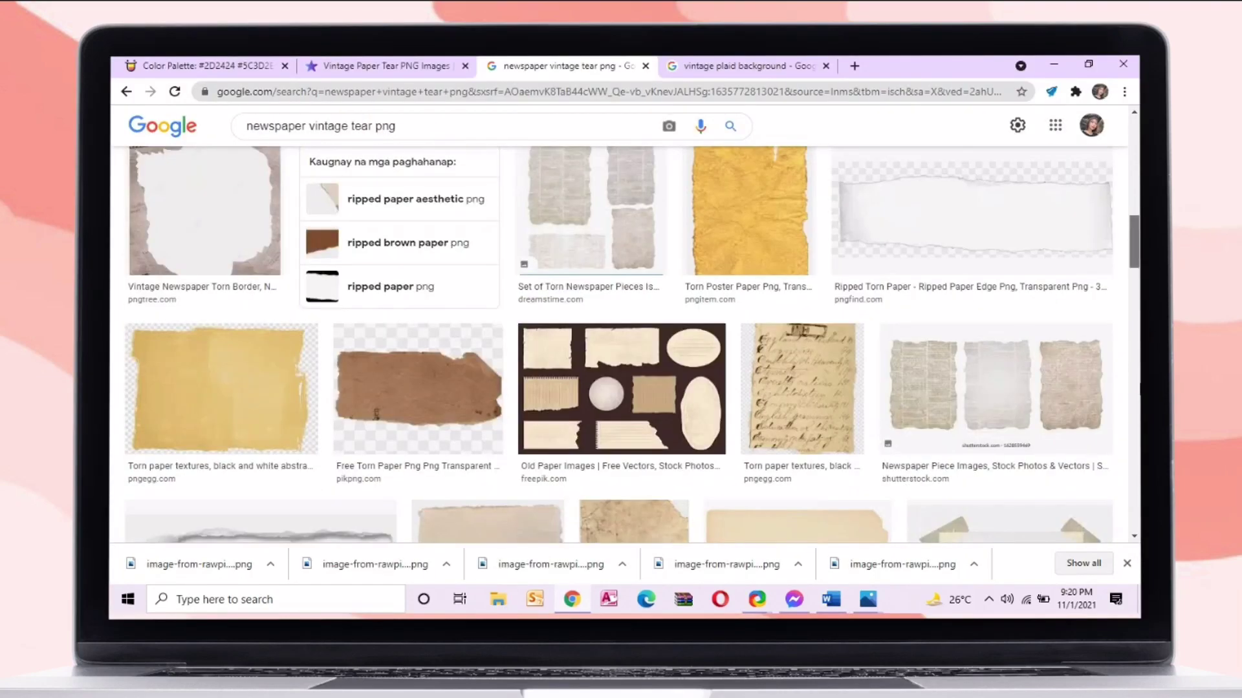
{"action": "scroll", "coordinate": [618, 343], "scroll_direction": "down", "scroll_amount": 8}
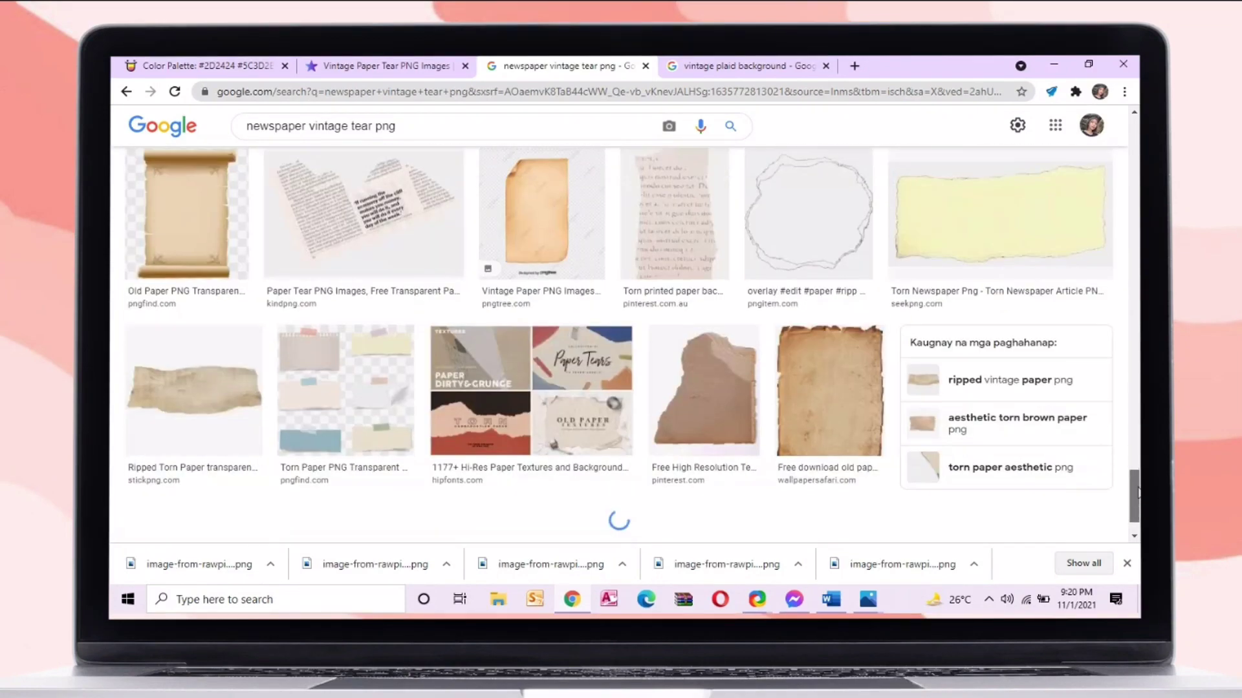
{"action": "scroll", "coordinate": [1028, 307], "scroll_direction": "up", "scroll_amount": 5}
{"action": "left_click", "coordinate": [854, 163]}
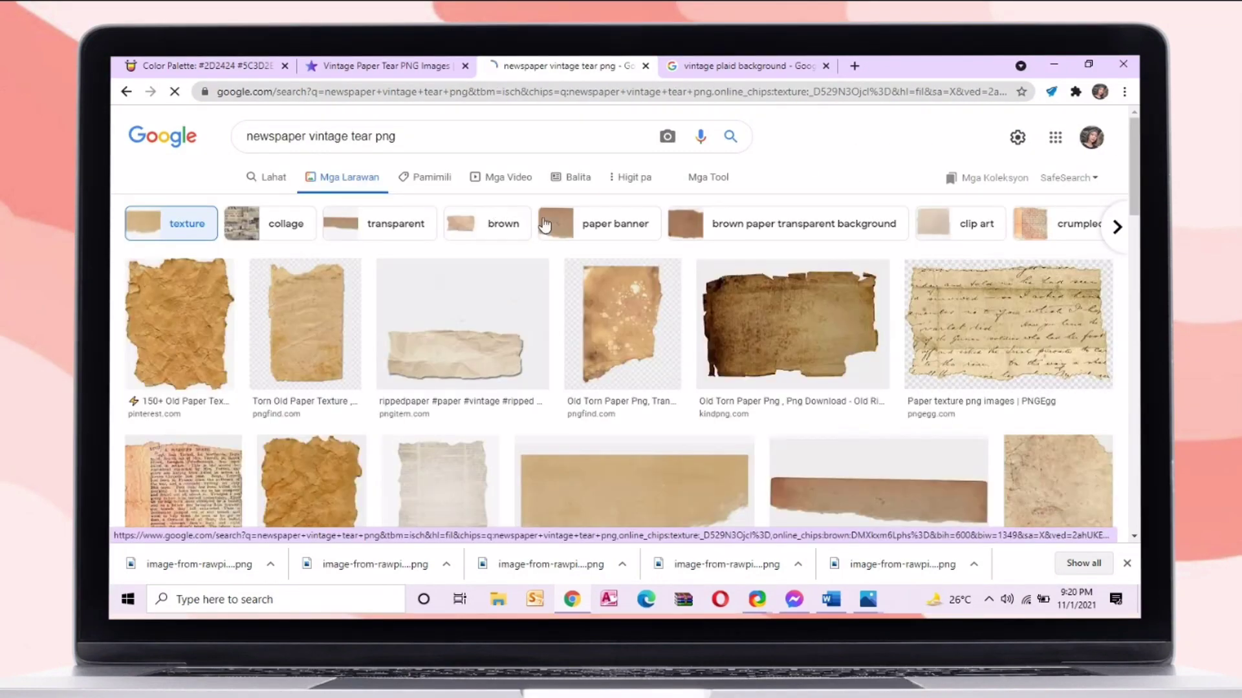
- Copy the crumpled brown old paper image from KindPNG and paste it into the Word page
{"action": "scroll", "coordinate": [546, 227], "scroll_direction": "down", "scroll_amount": 5}
{"action": "left_click", "coordinate": [315, 169]}
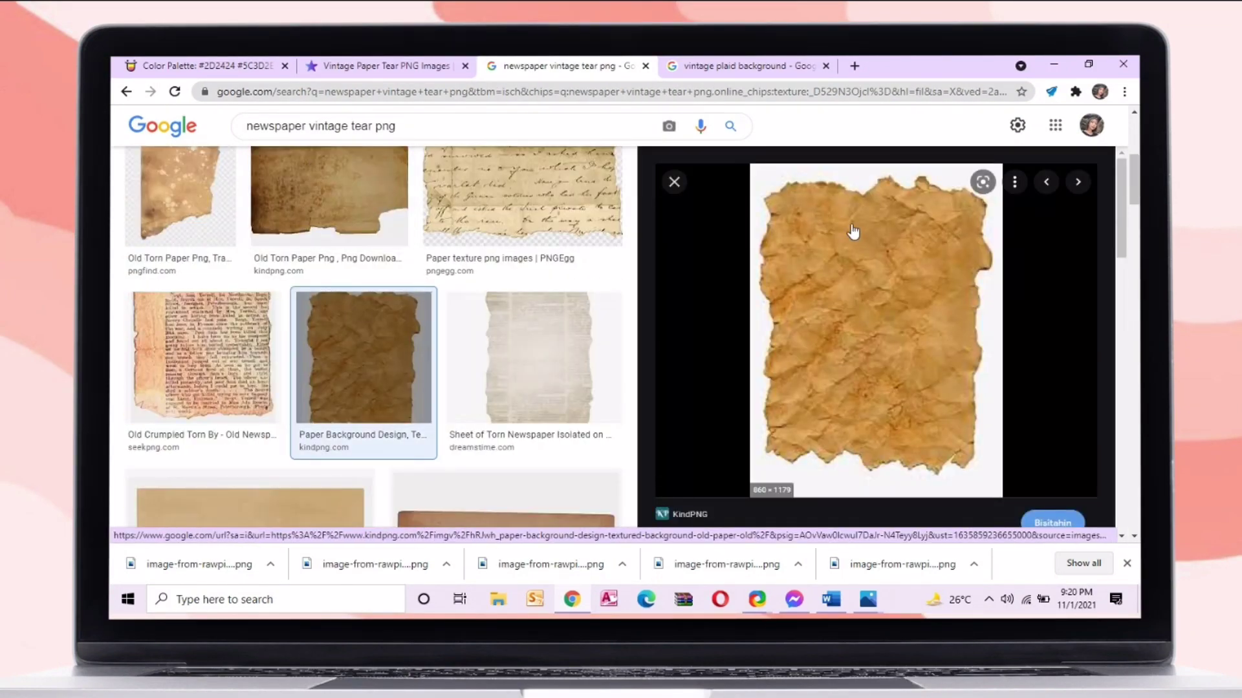
{"action": "right_click", "coordinate": [927, 205]}
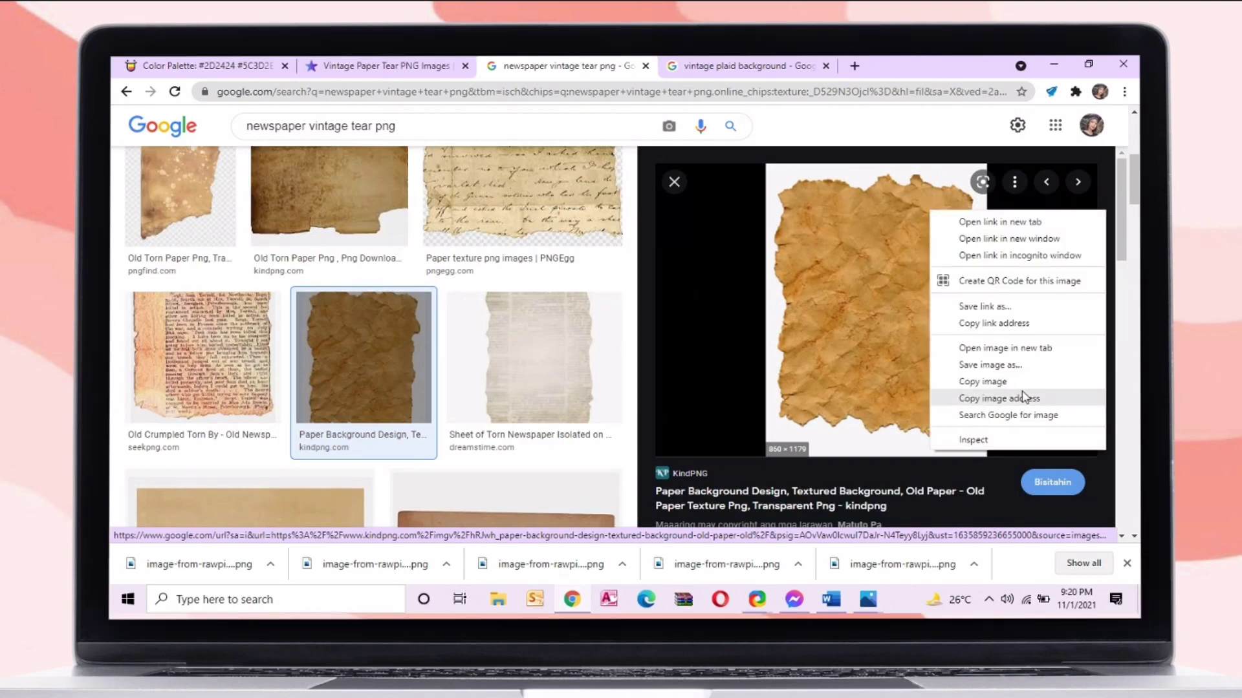
{"action": "left_click", "coordinate": [1021, 396]}
{"action": "left_click", "coordinate": [831, 600]}
{"action": "key", "text": "ctrl+v"}
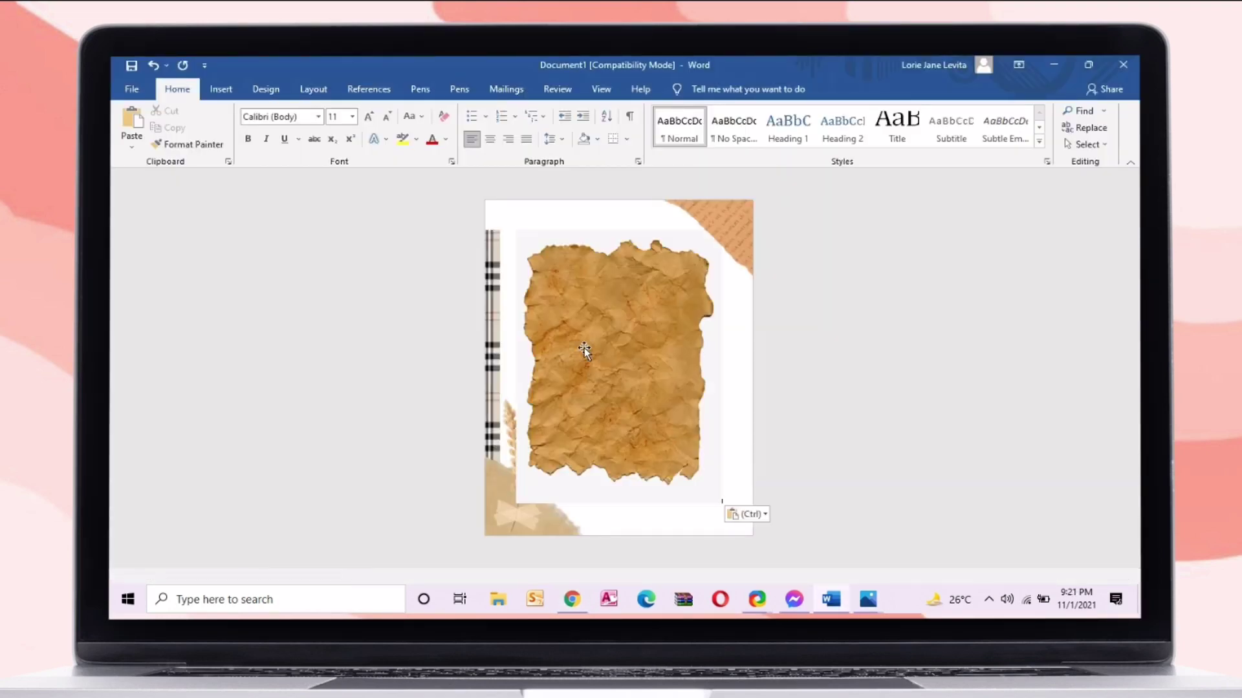
- Remove the background around the pasted crumpled brown paper, extending the kept area and keeping the changes
{"action": "left_click", "coordinate": [584, 347]}
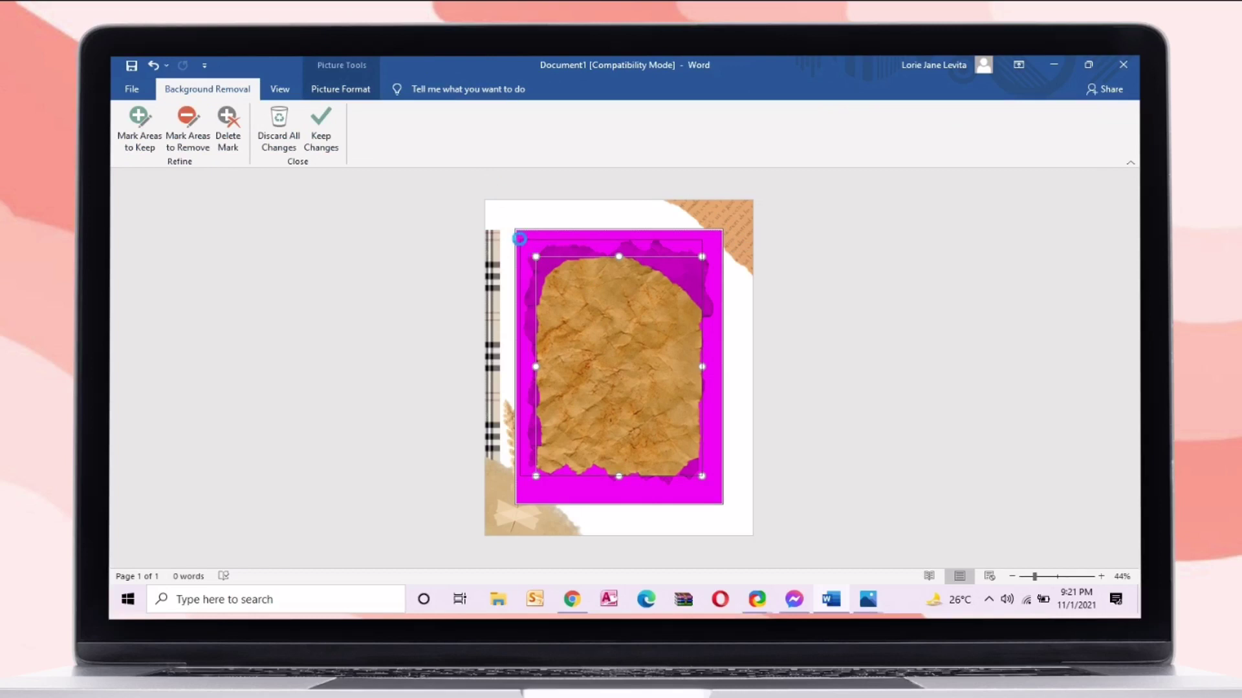
{"action": "left_click_drag", "start_coordinate": [701, 357], "coordinate": [718, 358]}
{"action": "left_click", "coordinate": [739, 410]}
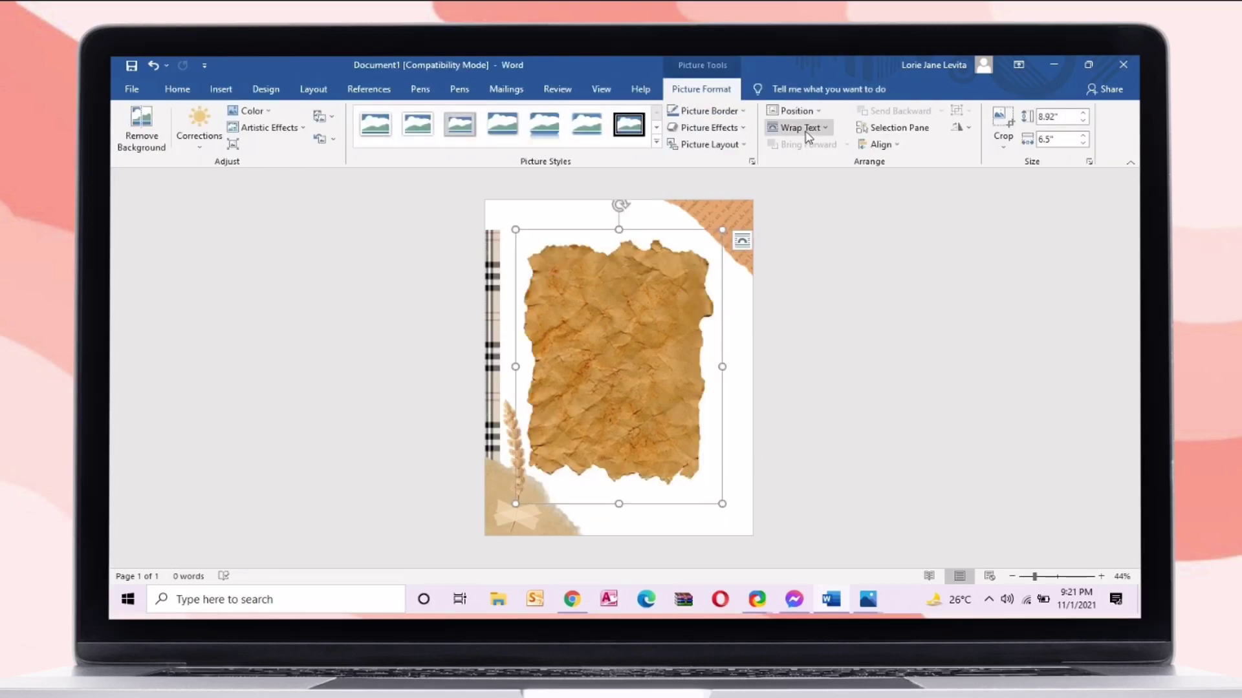
- Make the crumpled paper float freely on the page and shrink it to about 3 by 4.12 inches
{"action": "left_click", "coordinate": [802, 127]}
{"action": "left_click", "coordinate": [825, 244]}
{"action": "left_click_drag", "start_coordinate": [723, 504], "coordinate": [611, 356]}
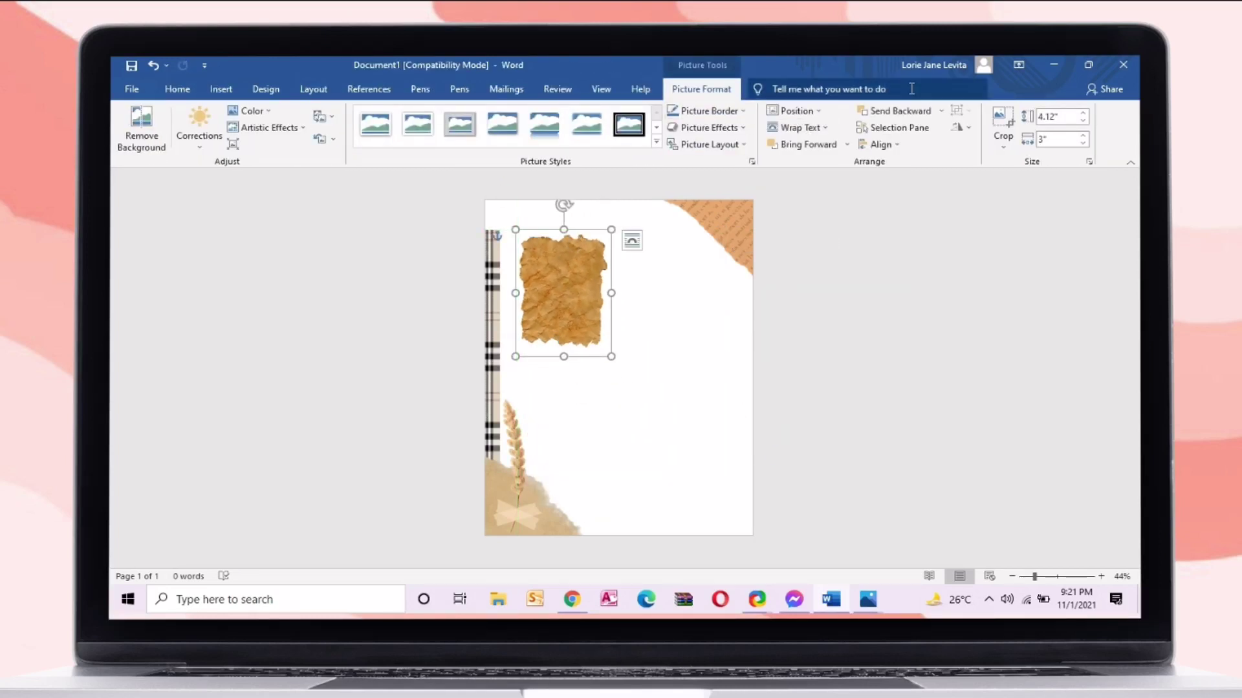
{"action": "left_click", "coordinate": [1003, 143]}
{"action": "mouse_move", "coordinate": [1025, 184]}
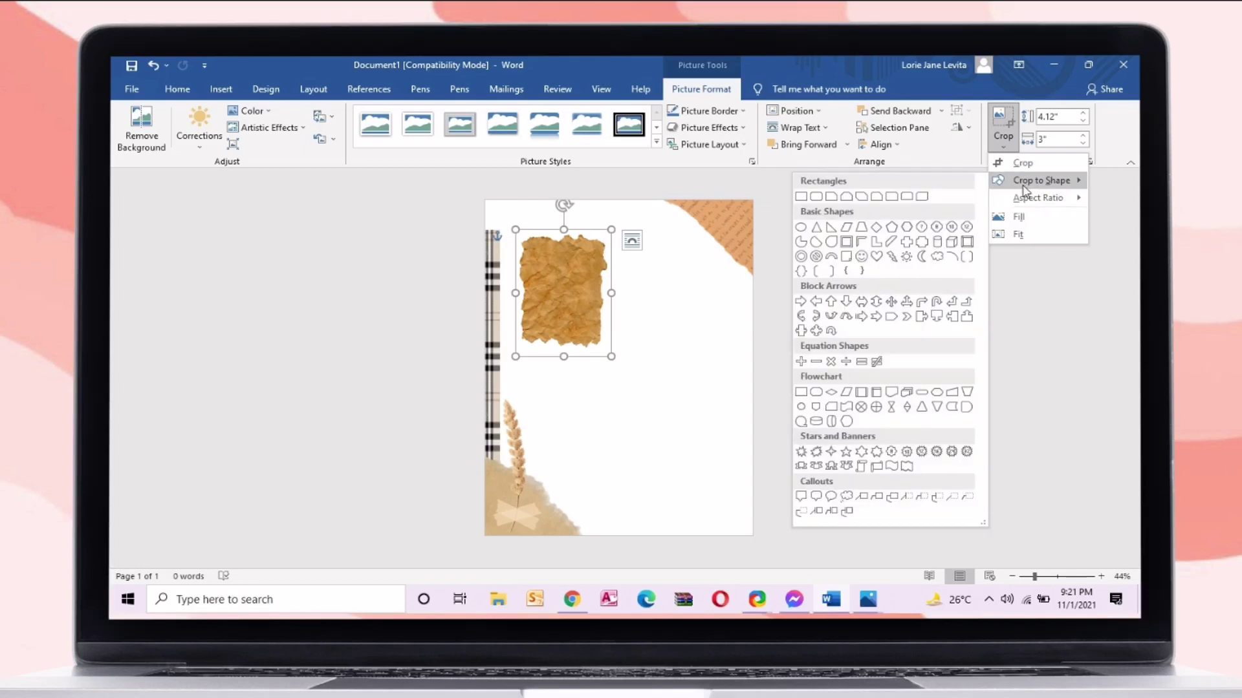
{"action": "left_click", "coordinate": [523, 230]}
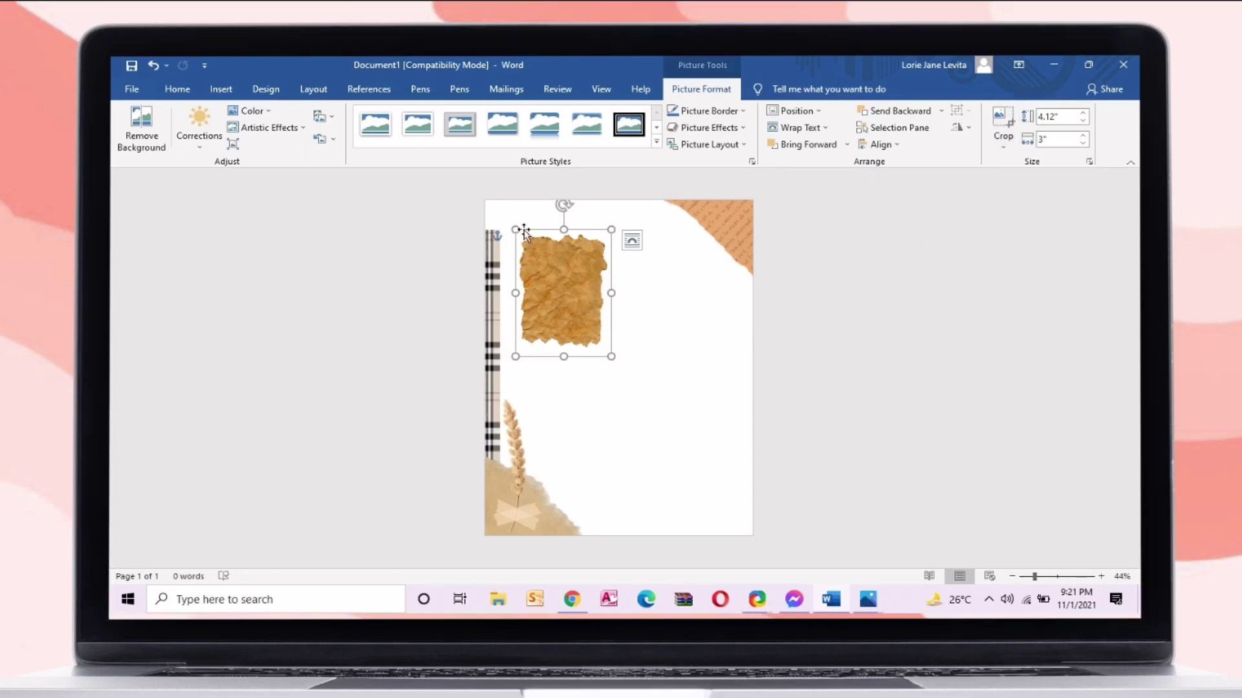
- Stretch and rotate the crumpled paper, and place it so its torn edge slopes across the page's top-left corner
{"action": "left_click_drag", "start_coordinate": [605, 252], "coordinate": [668, 376]}
{"action": "left_click_drag", "start_coordinate": [643, 260], "coordinate": [551, 346]}
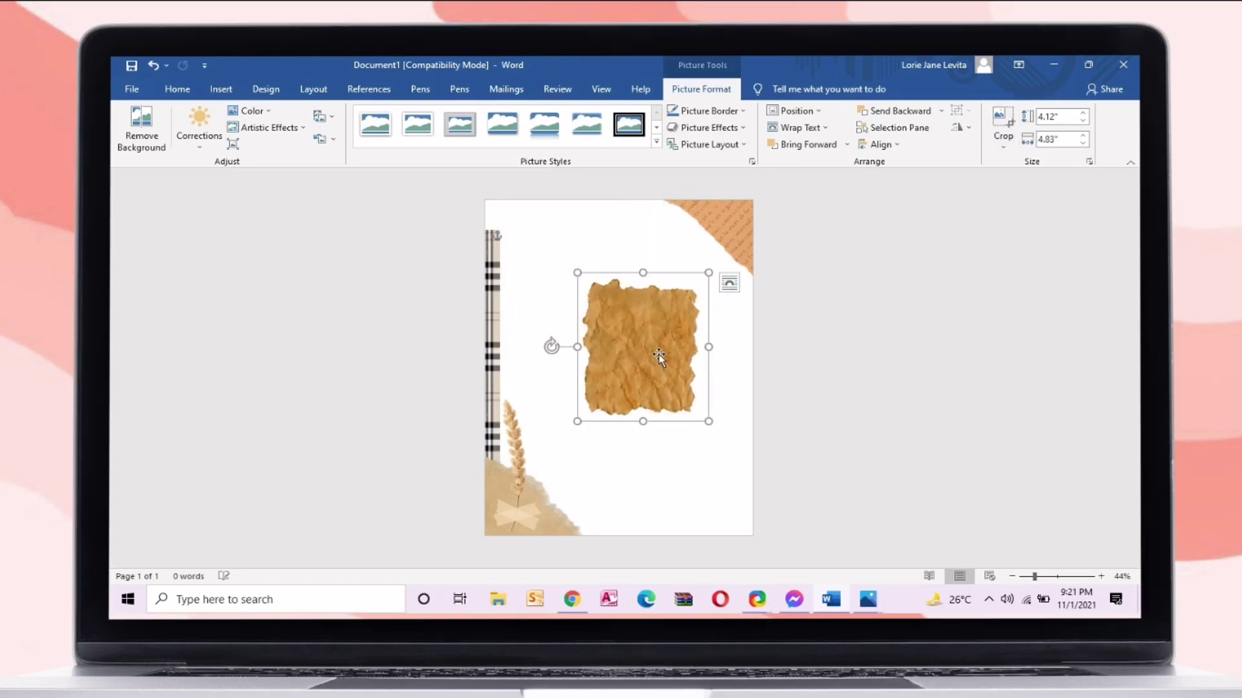
{"action": "left_click_drag", "start_coordinate": [660, 358], "coordinate": [656, 205]}
{"action": "left_click_drag", "start_coordinate": [593, 241], "coordinate": [588, 278]}
{"action": "left_click_drag", "start_coordinate": [569, 232], "coordinate": [494, 231]}
{"action": "left_click_drag", "start_coordinate": [654, 259], "coordinate": [683, 334]}
{"action": "left_click_drag", "start_coordinate": [515, 228], "coordinate": [480, 193]}
- Duplicate the beige torn paper from the page's bottom-left corner and place the rotated copy over the crumpled paper at the top left
{"action": "left_click", "coordinate": [558, 516]}
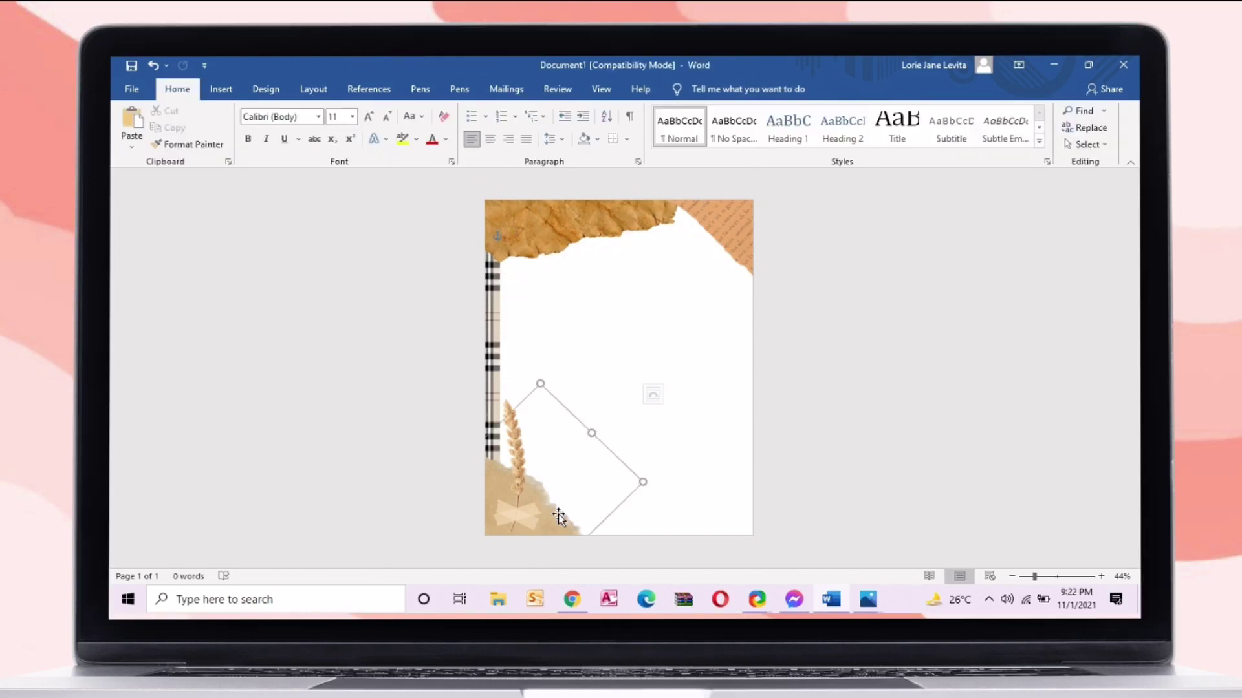
{"action": "key", "text": "ctrl+c"}
{"action": "key", "text": "ctrl+v"}
{"action": "left_click_drag", "start_coordinate": [558, 484], "coordinate": [549, 216]}
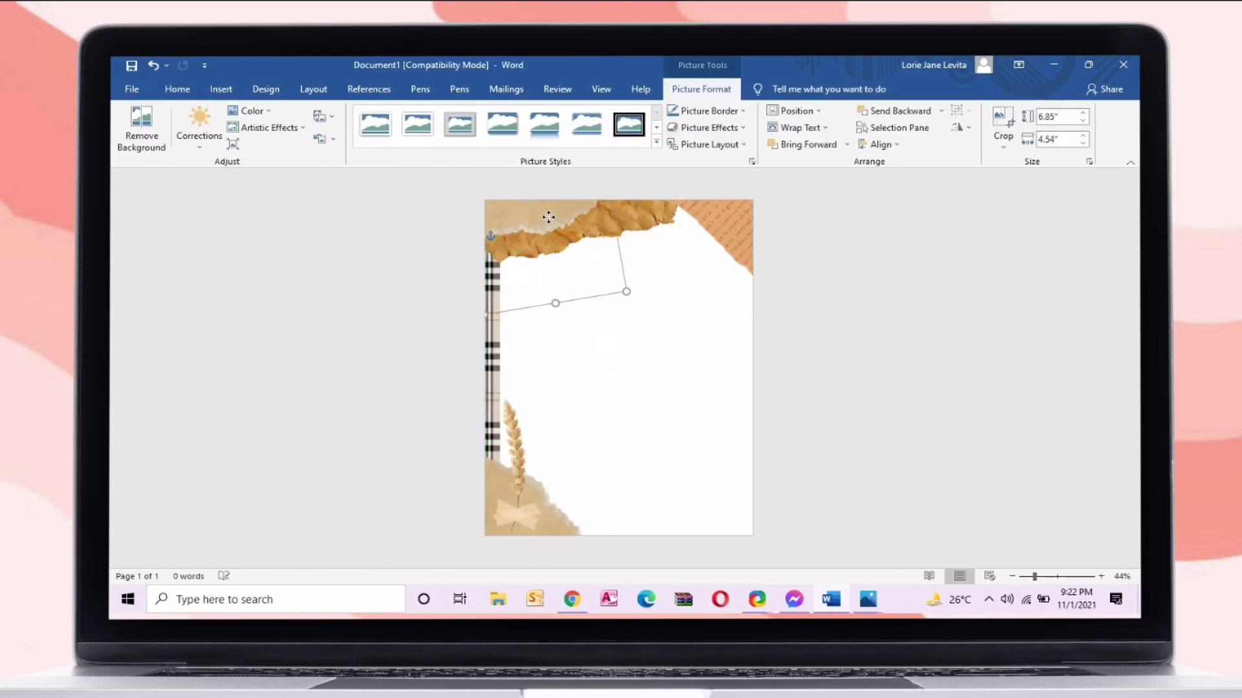
{"action": "left_click", "coordinate": [632, 218]}
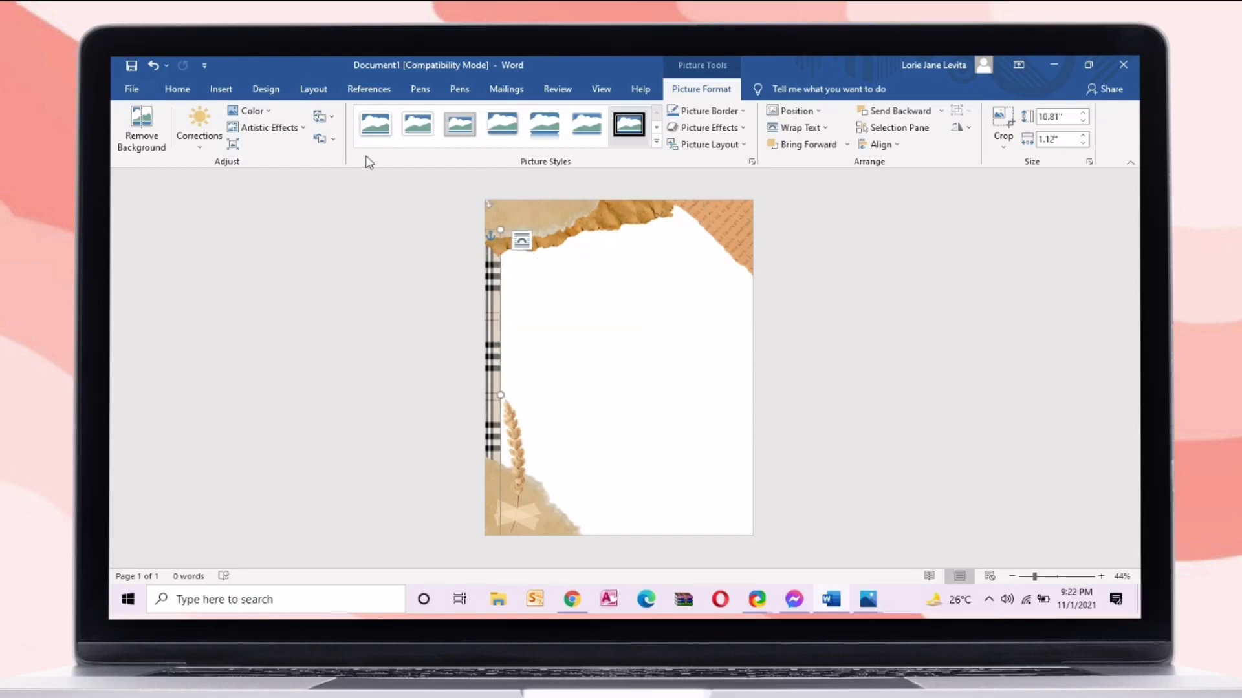
- Apply the third-lowest color saturation preset to the plaid strip and widen the strip to about 1.4 inches
{"action": "left_click", "coordinate": [252, 111]}
{"action": "left_click", "coordinate": [308, 164]}
{"action": "left_click_drag", "start_coordinate": [503, 394], "coordinate": [510, 395]}
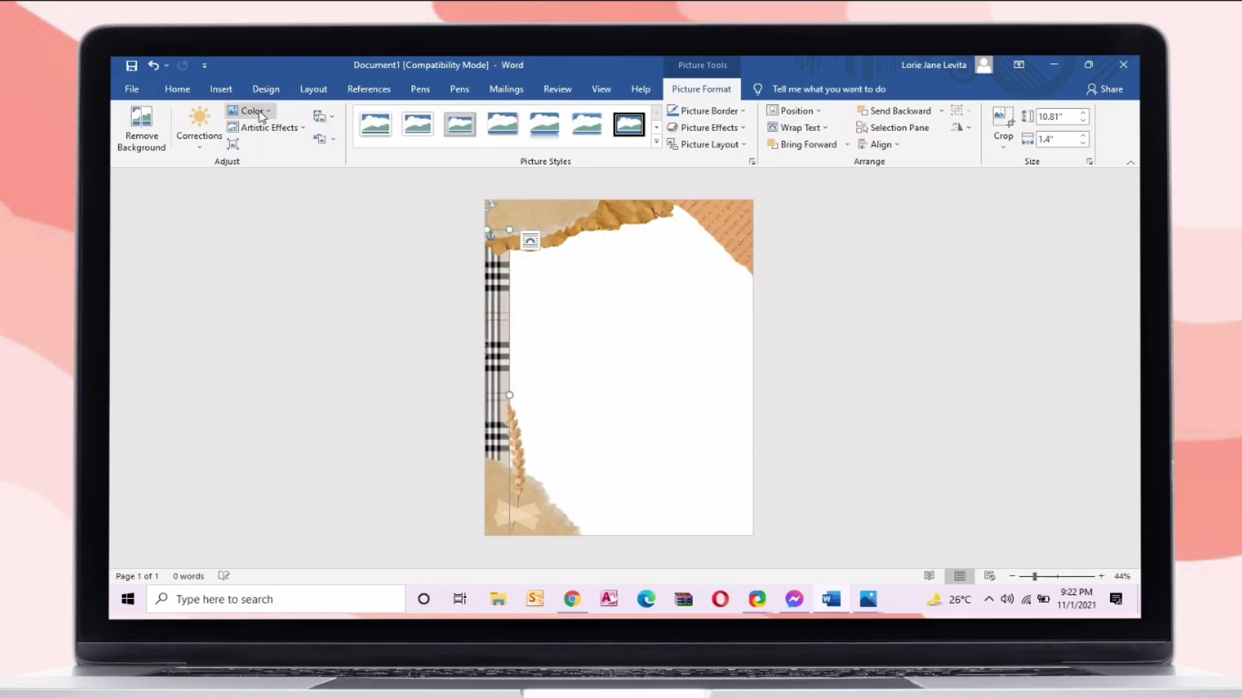
- Give the plaid strip a pale sketch-like artistic effect with higher color saturation, and nudge the strip toward the page's left edge
{"action": "left_click", "coordinate": [269, 127]}
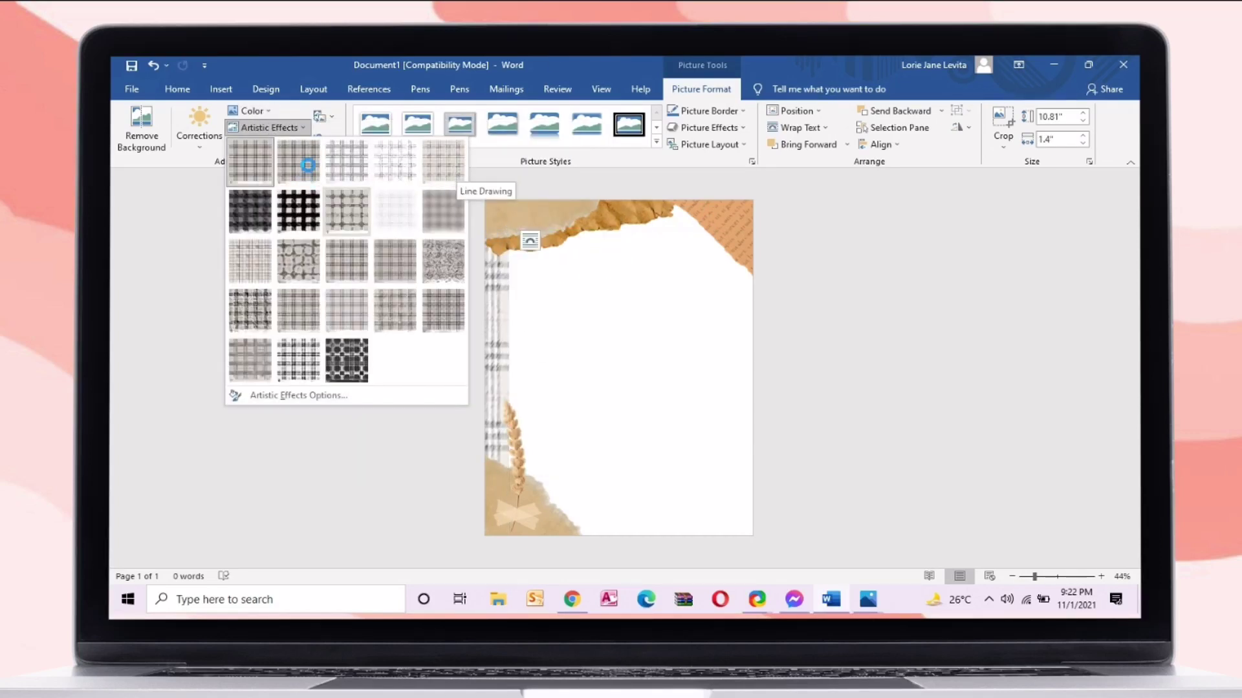
{"action": "left_click", "coordinate": [469, 202]}
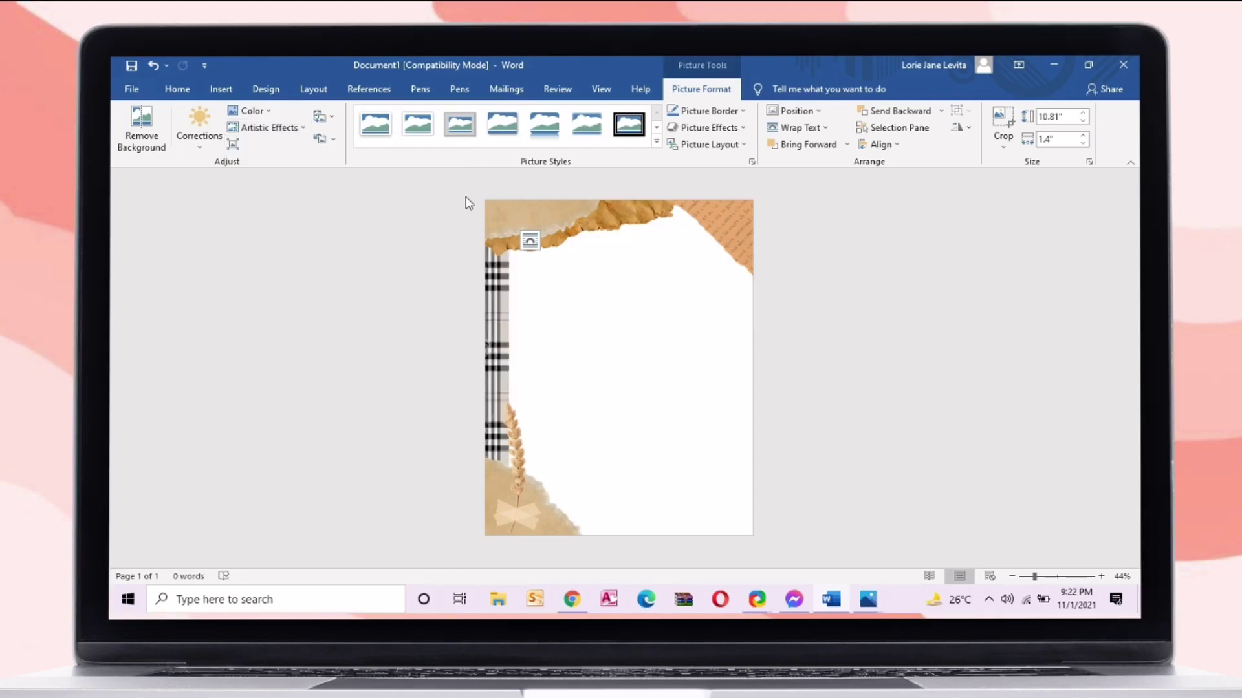
{"action": "left_click", "coordinate": [495, 278]}
{"action": "left_click_drag", "start_coordinate": [562, 217], "coordinate": [623, 214]}
{"action": "left_click", "coordinate": [498, 321]}
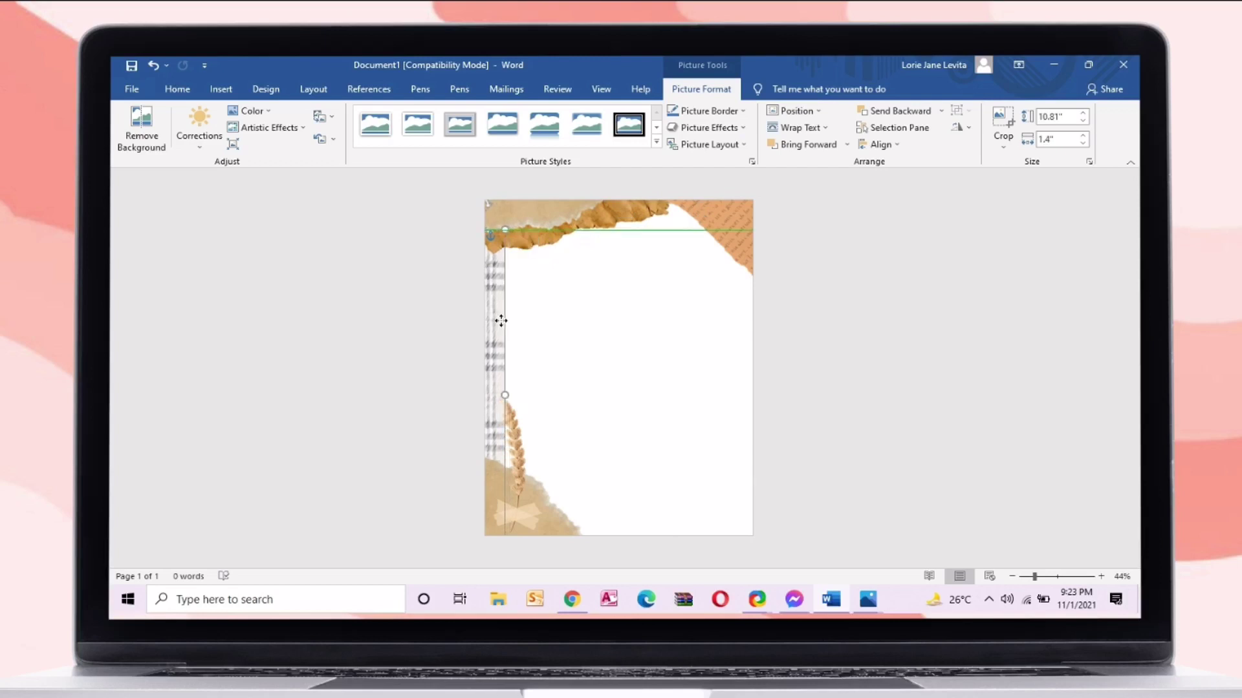
{"action": "left_click", "coordinate": [264, 115]}
{"action": "left_click", "coordinate": [377, 167]}
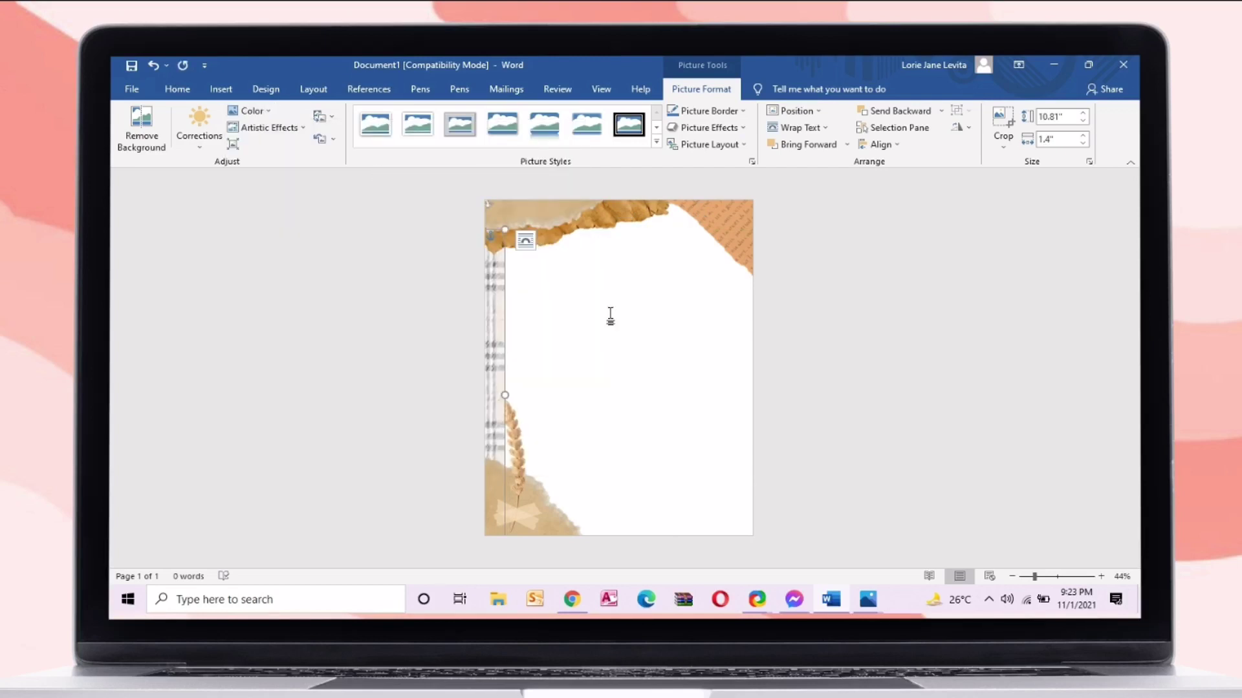
- Reposition the orange handwritten paper in the page's top-right corner
{"action": "left_click", "coordinate": [609, 317]}
{"action": "left_click_drag", "start_coordinate": [720, 238], "coordinate": [733, 214]}
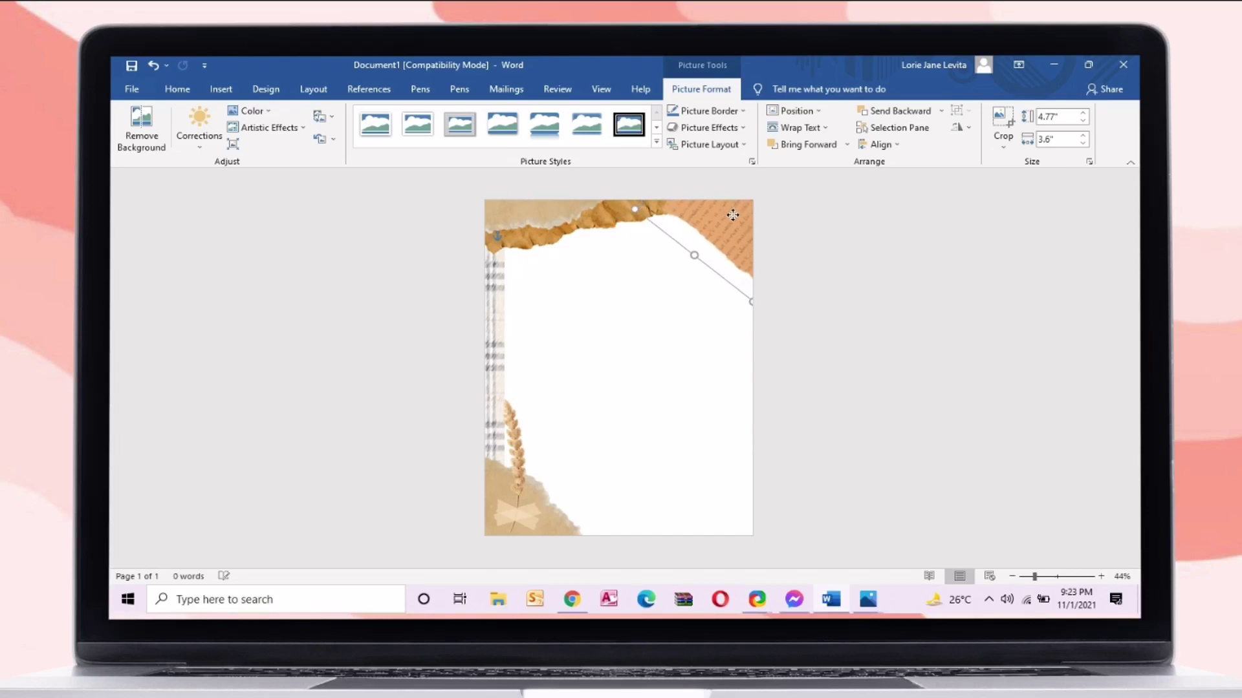
{"action": "left_click", "coordinate": [662, 264]}
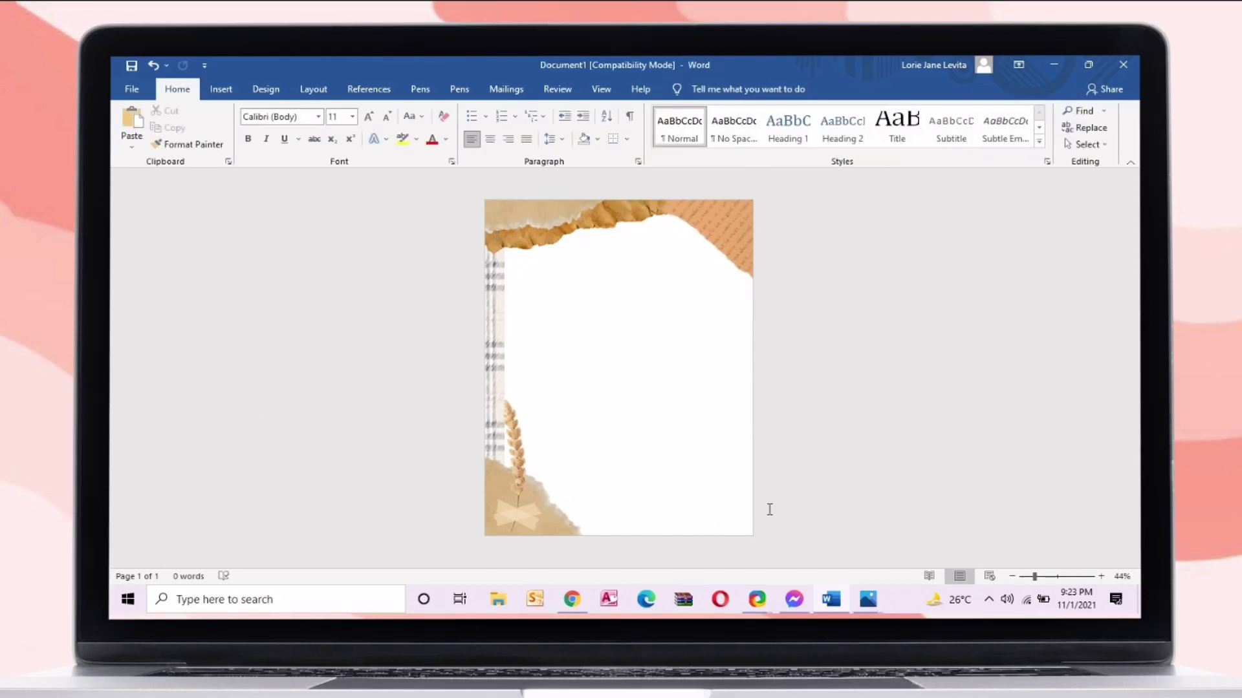
- Scribble a closed shape with a jagged torn edge, about 6.43 by 2.93 inches, and place it in the page's bottom-right corner
{"action": "left_click", "coordinate": [220, 89]}
{"action": "left_click", "coordinate": [309, 111]}
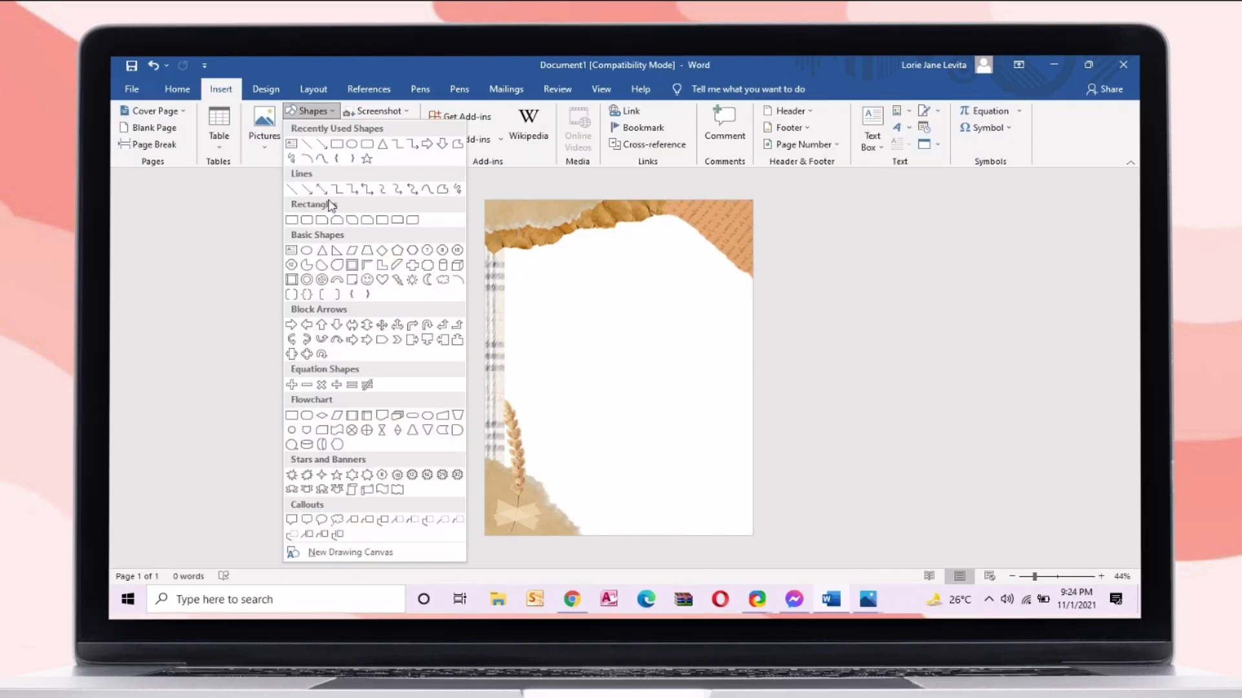
{"action": "left_click", "coordinate": [295, 159]}
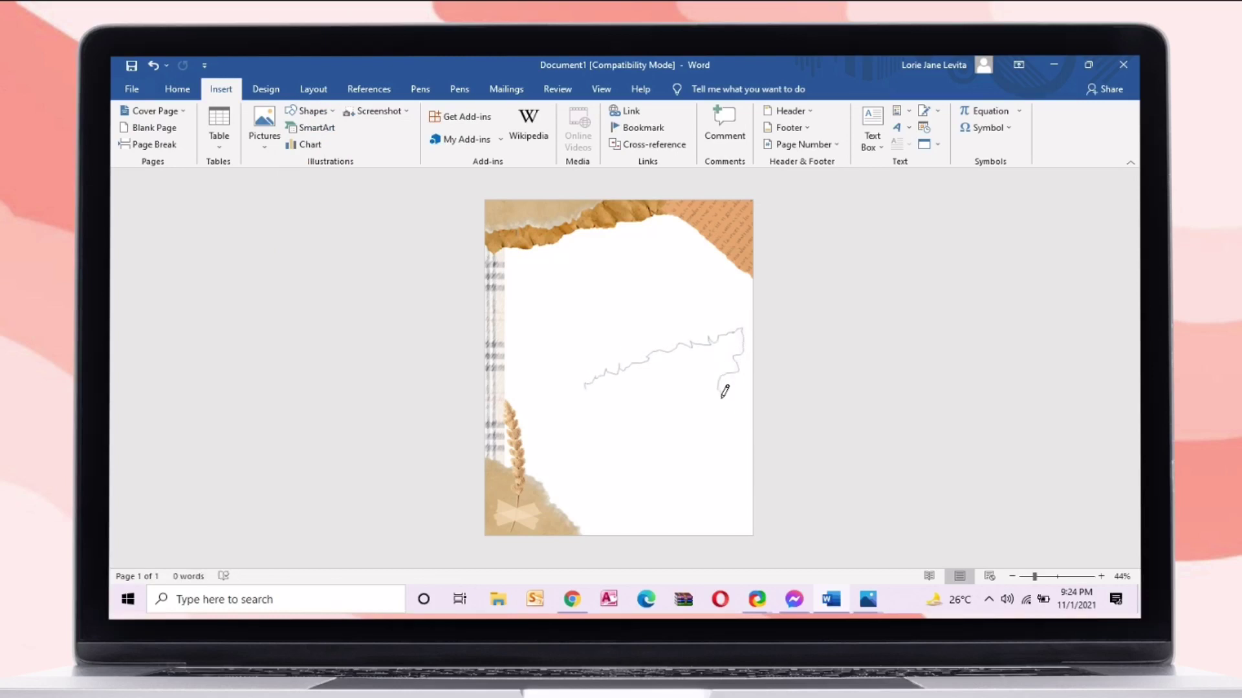
{"action": "mouse_move", "coordinate": [586, 389]}
{"action": "left_mouse_down"}
{"action": "mouse_move", "coordinate": [681, 535]}
{"action": "mouse_move", "coordinate": [661, 534]}
{"action": "left_mouse_up"}
{"action": "left_click_drag", "start_coordinate": [610, 474], "coordinate": [583, 475]}
- Copy brown #5C3D2E from the Color Hunt palette in Chrome and fill the torn shape in Word with it
{"action": "left_click", "coordinate": [439, 111]}
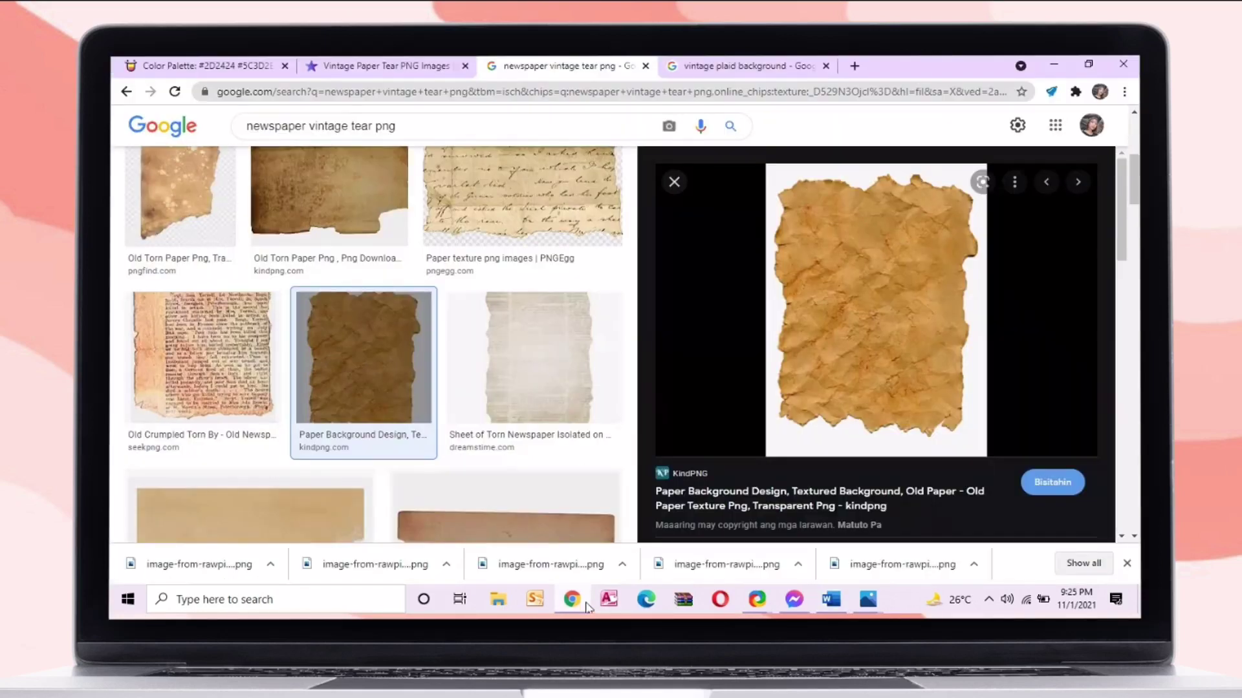
{"action": "left_click", "coordinate": [194, 65]}
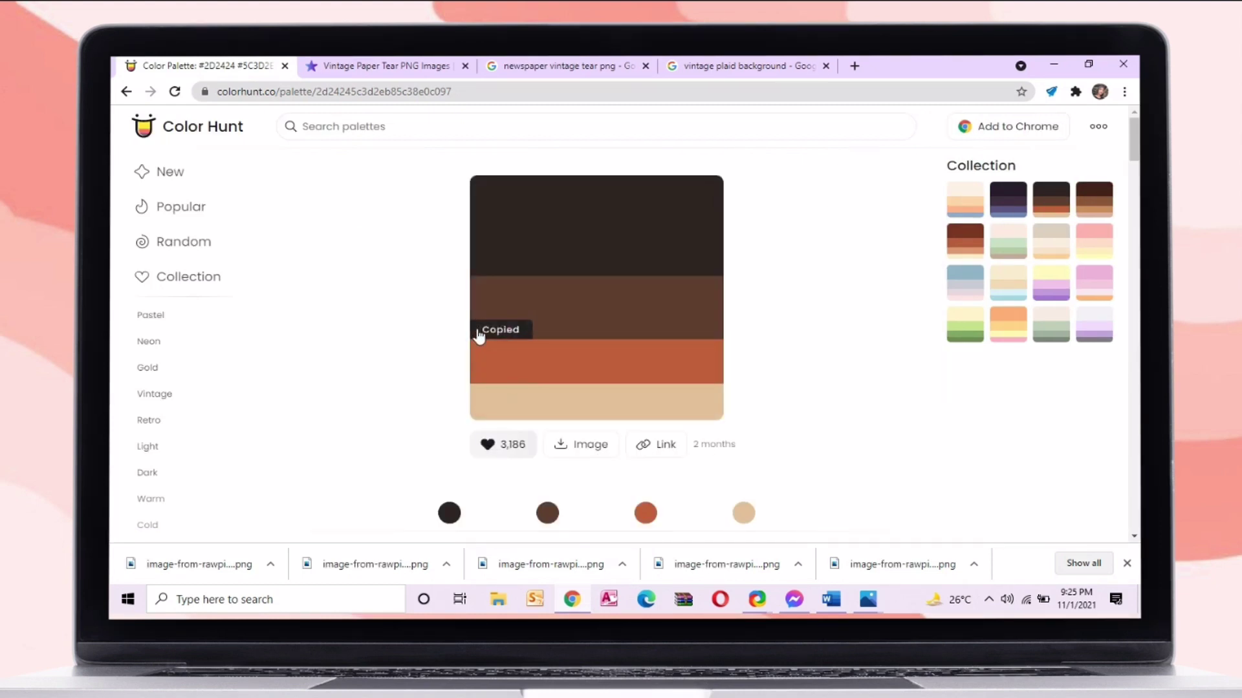
{"action": "left_click", "coordinate": [829, 603]}
{"action": "left_click", "coordinate": [462, 115]}
{"action": "left_click", "coordinate": [496, 258]}
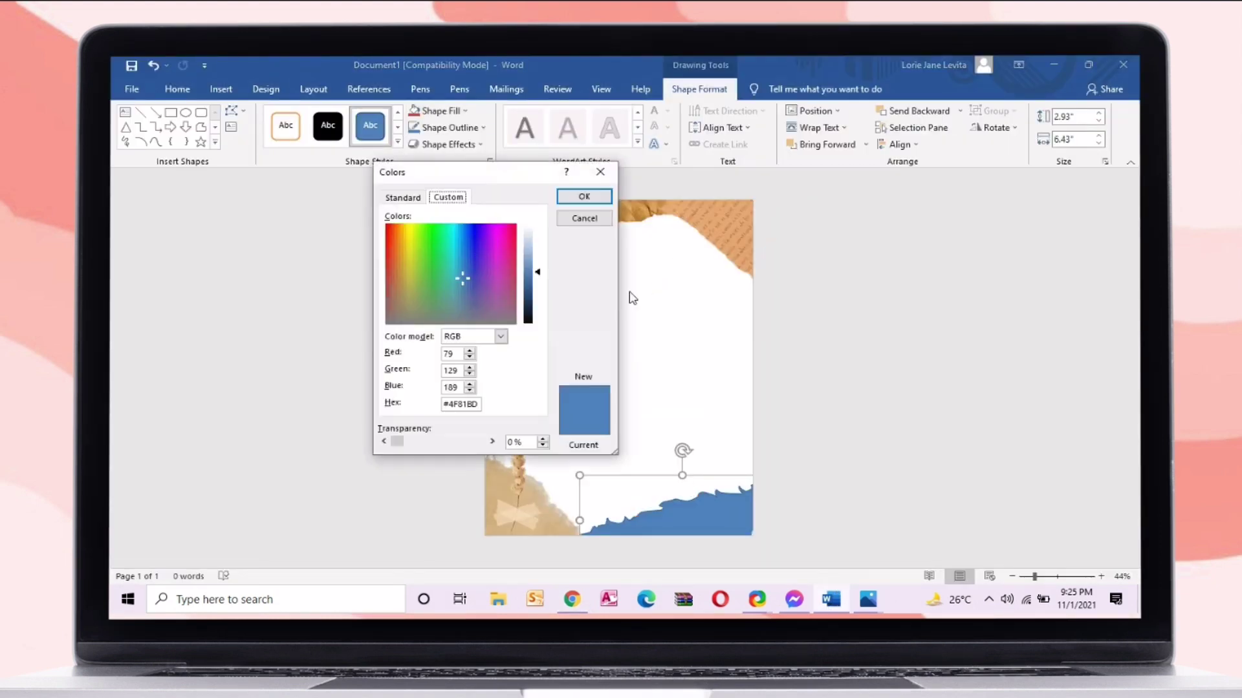
{"action": "left_click", "coordinate": [606, 194]}
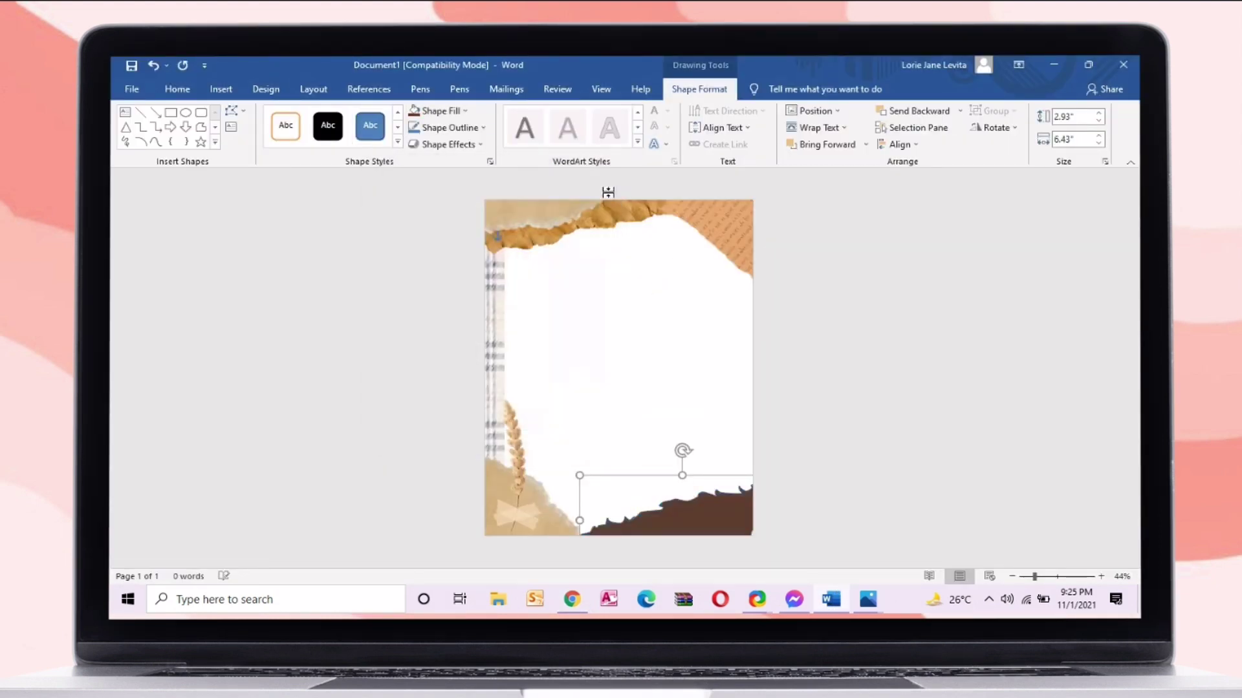
{"action": "left_click", "coordinate": [482, 124]}
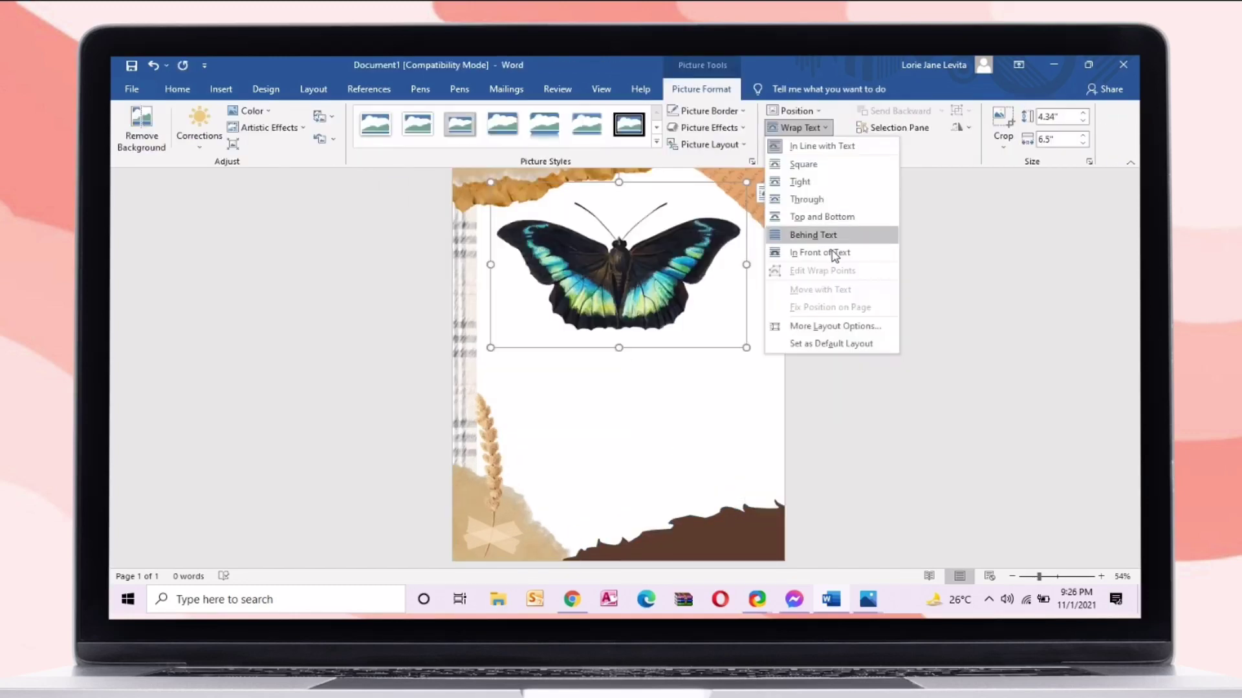
- Set the butterfly picture's wrapping to In Front of Text and place it, reduced and tilted, on the handwritten paper at the top right
{"action": "left_click", "coordinate": [835, 255]}
{"action": "left_click_drag", "start_coordinate": [748, 352], "coordinate": [708, 527]}
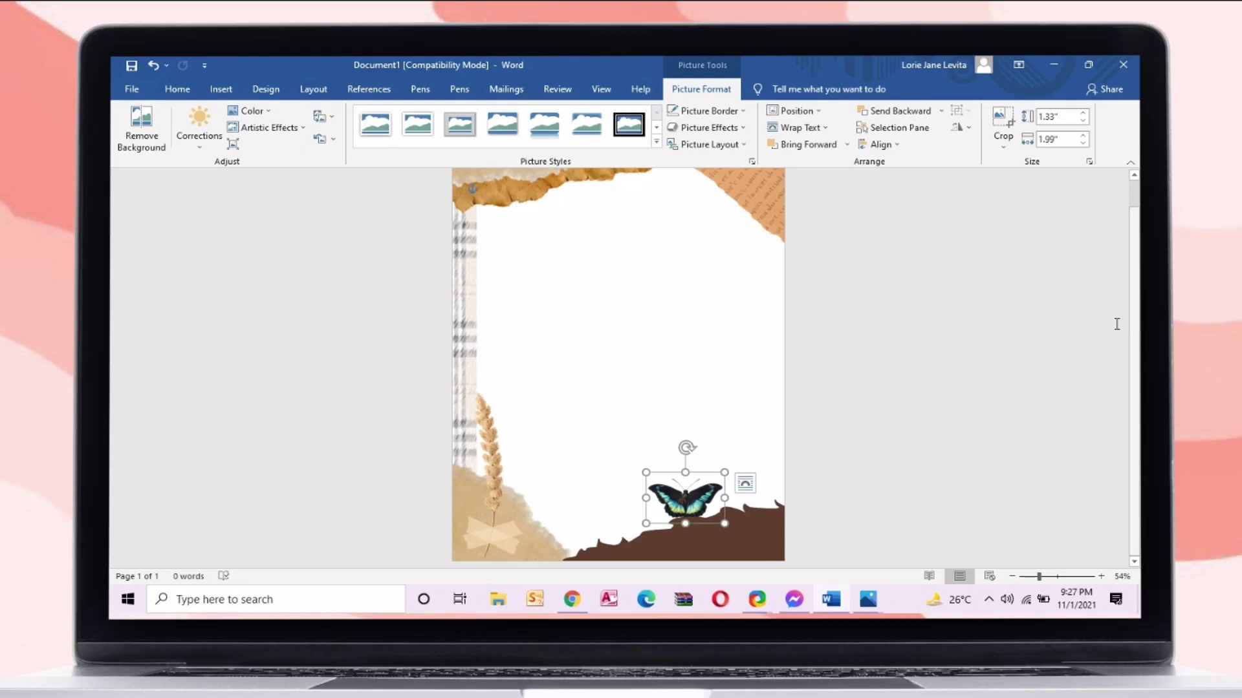
{"action": "left_click_drag", "start_coordinate": [684, 447], "coordinate": [750, 235]}
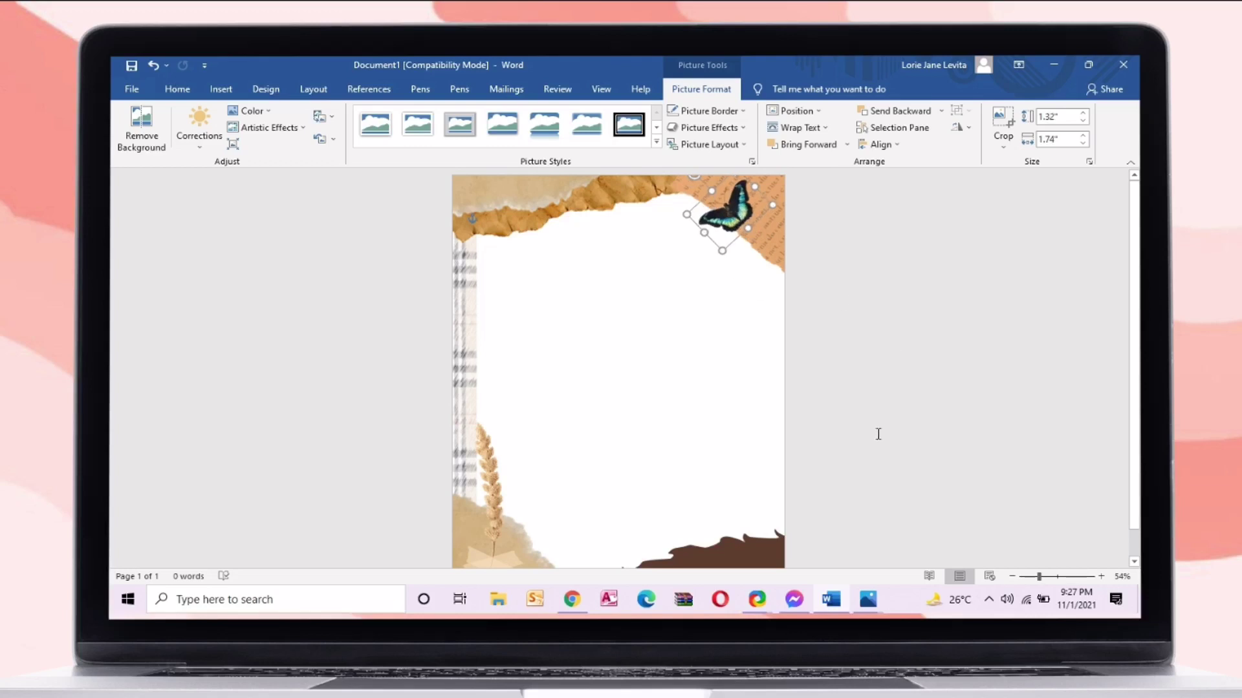
{"action": "scroll", "coordinate": [716, 315], "scroll_direction": "down", "scroll_amount": 1}
{"action": "left_click", "coordinate": [587, 388]}
- Draw a straight vertical line about 8.09 inches long beside the plaid strip
{"action": "left_click", "coordinate": [221, 88]}
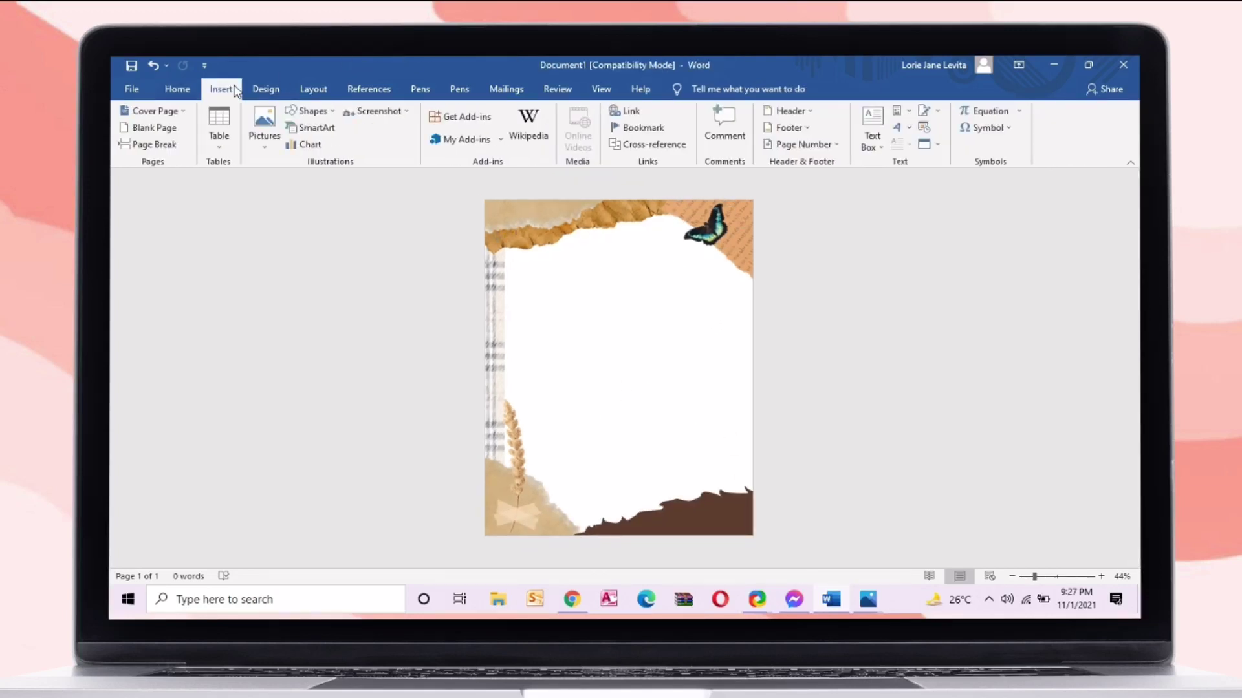
{"action": "left_click", "coordinate": [309, 110]}
{"action": "left_click", "coordinate": [308, 144]}
{"action": "left_click_drag", "start_coordinate": [515, 487], "coordinate": [515, 486]}
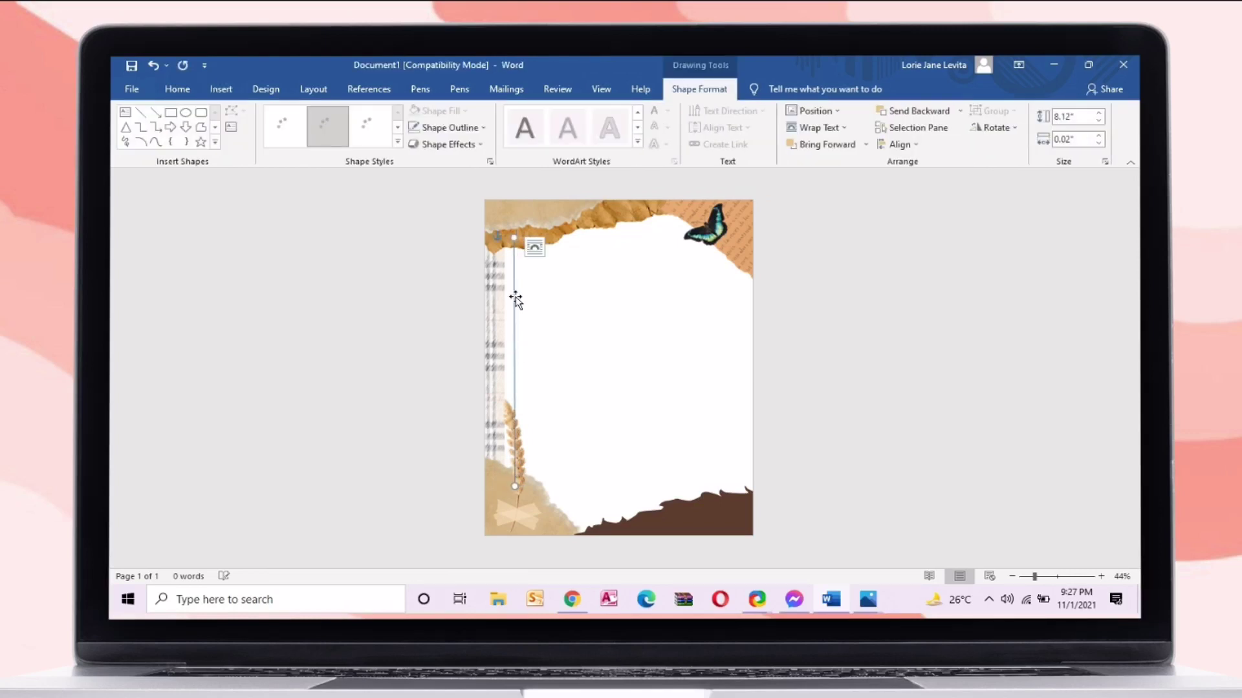
{"action": "left_click_drag", "start_coordinate": [515, 237], "coordinate": [515, 239]}
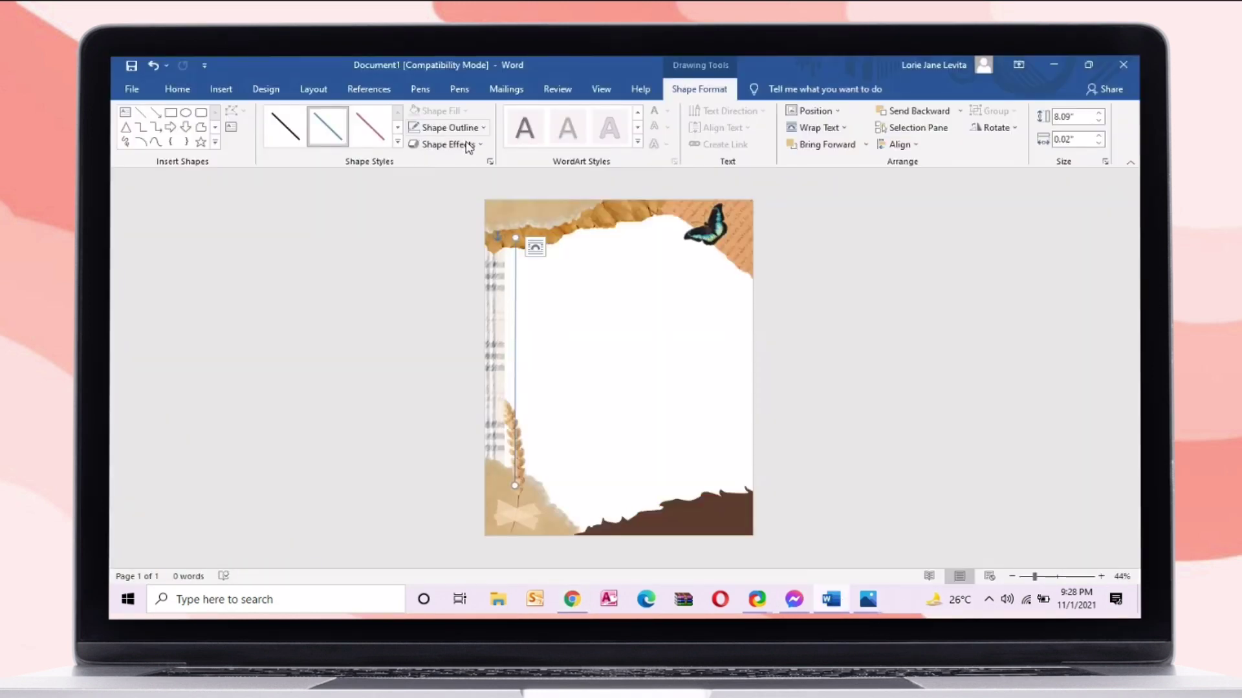
- Thicken the vertical line beside the plaid strip with a heavier outline weight
{"action": "left_click", "coordinate": [482, 127]}
{"action": "mouse_move", "coordinate": [453, 321]}
{"action": "left_click", "coordinate": [598, 456]}
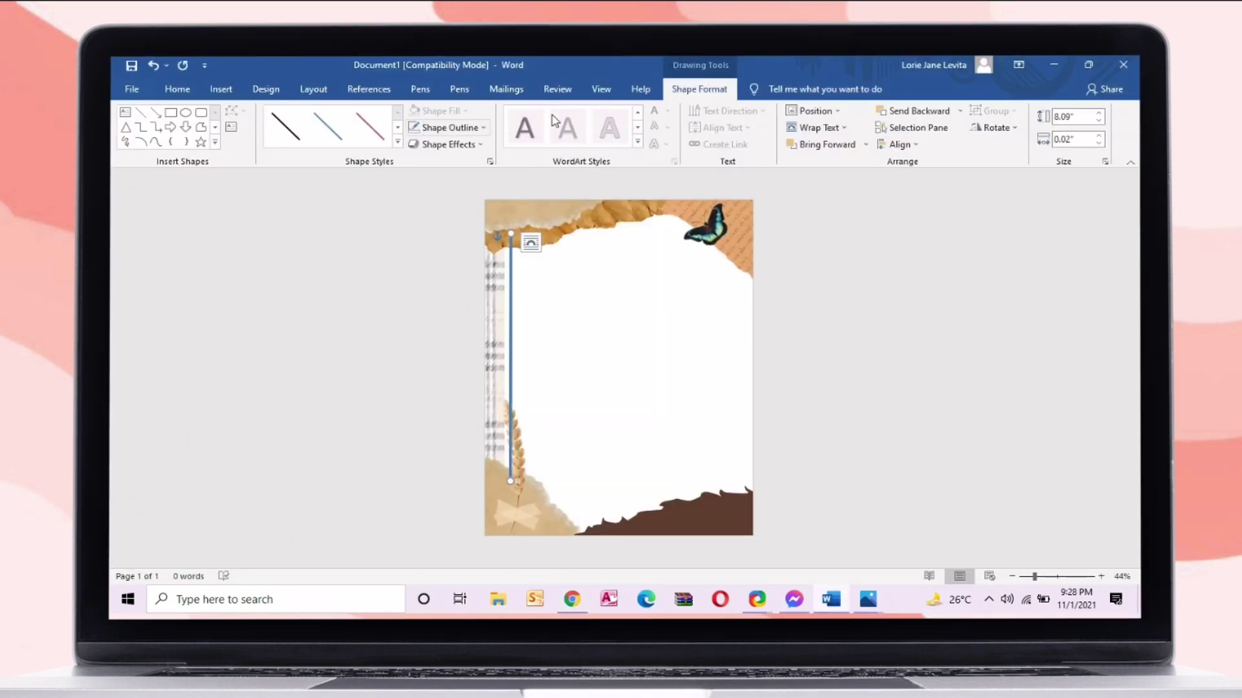
- Send the vertical line to the back and nudge it slightly away from the plaid strip
{"action": "left_click", "coordinate": [960, 112]}
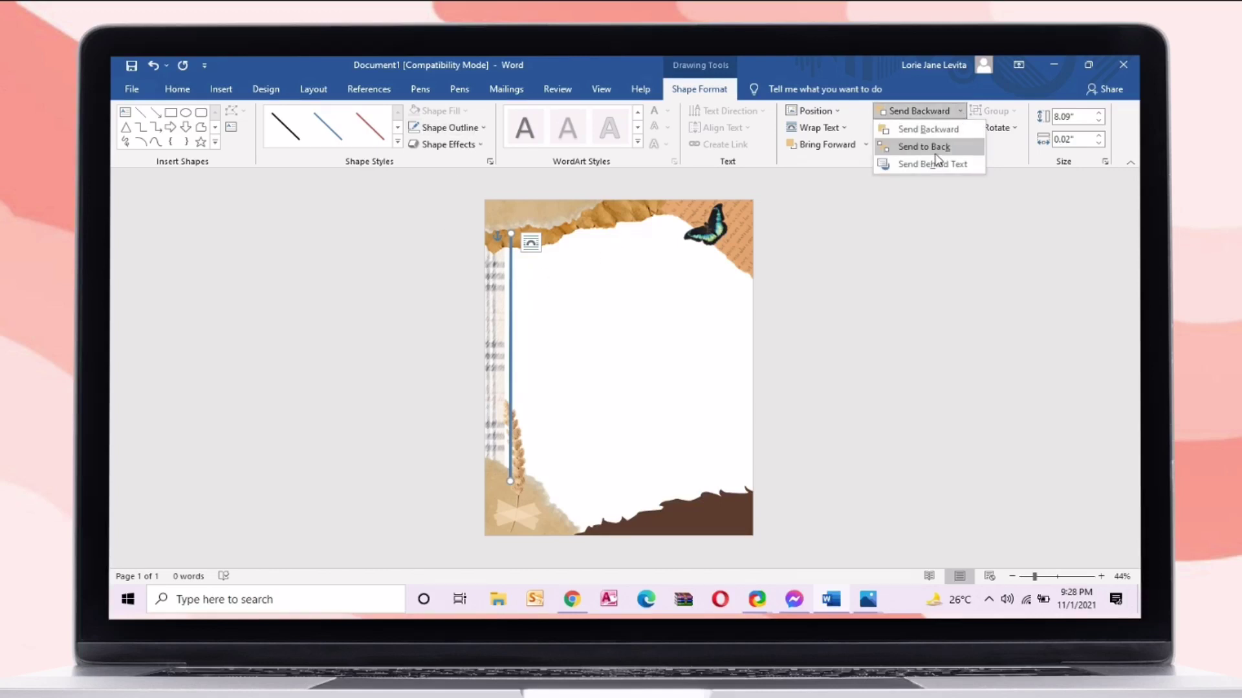
{"action": "left_click", "coordinate": [938, 149]}
{"action": "left_click", "coordinate": [959, 113]}
{"action": "left_click", "coordinate": [945, 145]}
{"action": "left_click_drag", "start_coordinate": [511, 327], "coordinate": [515, 324]}
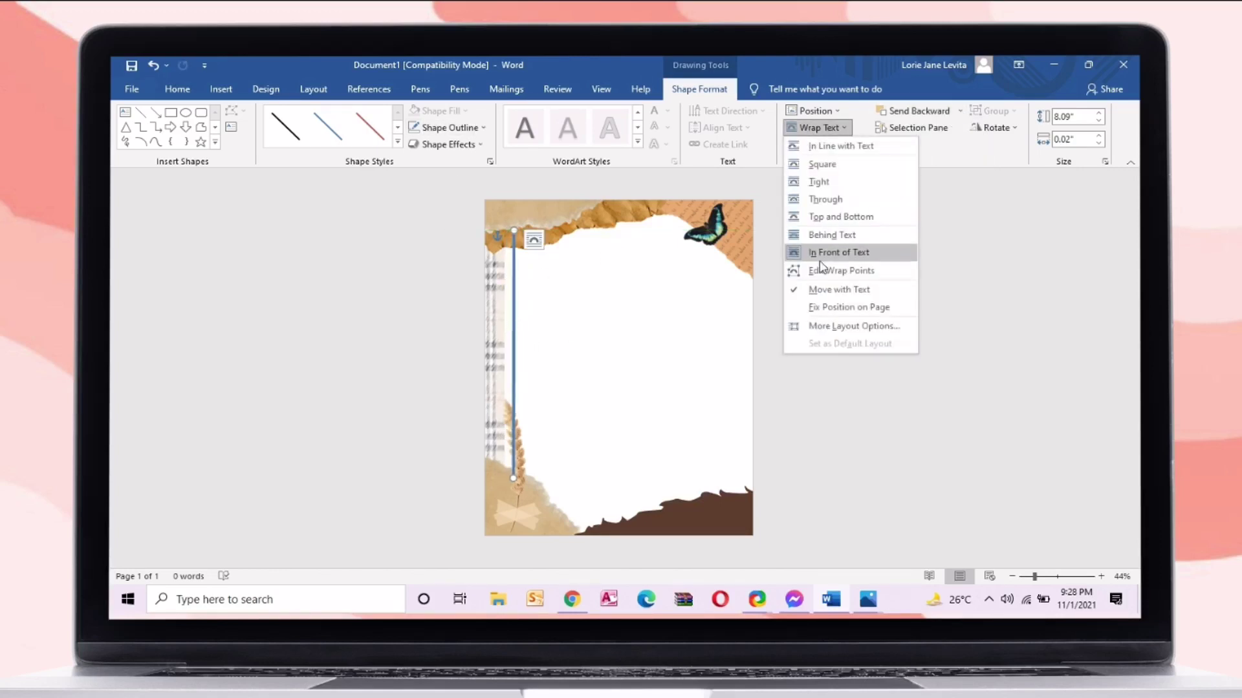
- Recolor the vertical line with a custom tan outline color
{"action": "left_click", "coordinate": [453, 128]}
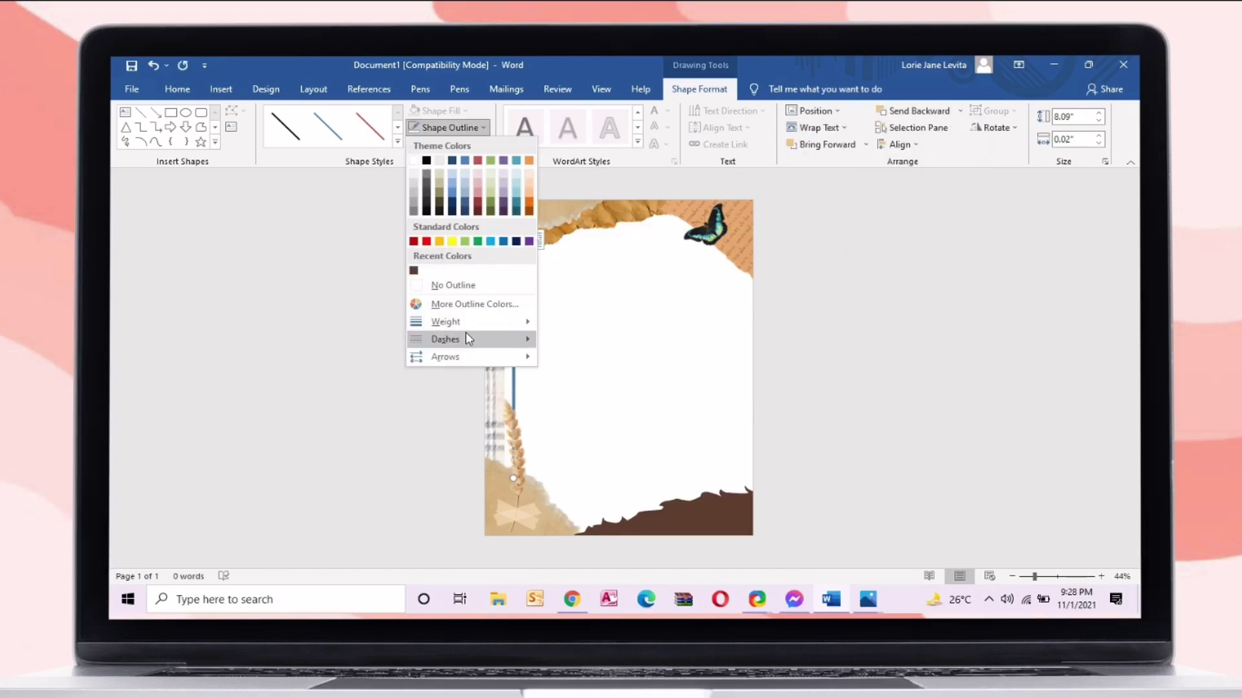
{"action": "left_click", "coordinate": [474, 303]}
{"action": "left_click", "coordinate": [572, 194]}
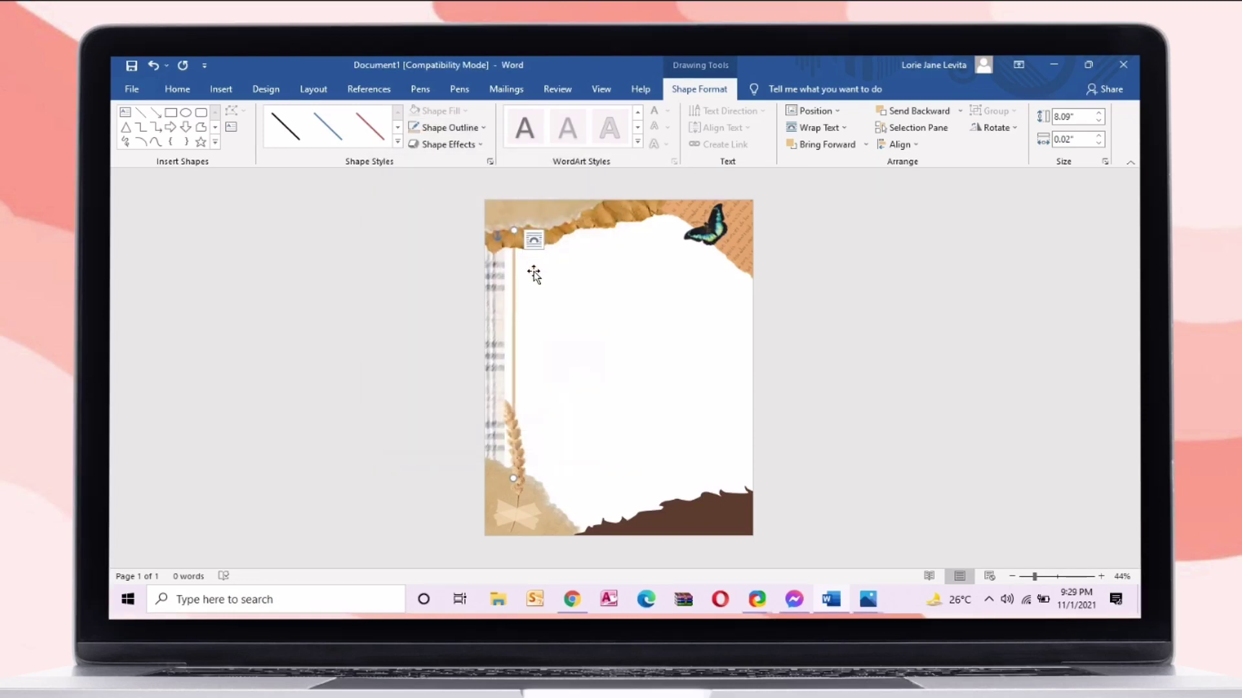
- Move the tan line closer to the plaid strip and shift the butterfly further toward the page's top-right corner
{"action": "left_click", "coordinate": [516, 294]}
{"action": "left_click", "coordinate": [512, 341]}
{"action": "left_click_drag", "start_coordinate": [513, 341], "coordinate": [509, 339]}
{"action": "left_click", "coordinate": [568, 336]}
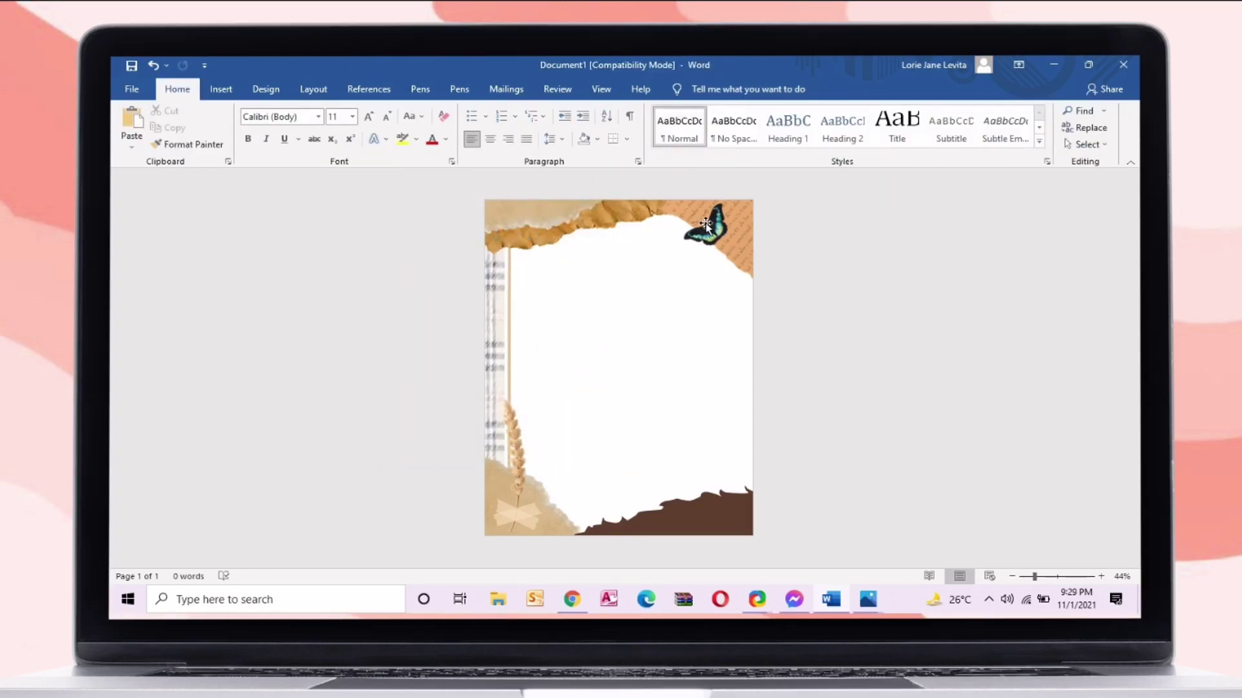
{"action": "mouse_move", "coordinate": [705, 223]}
{"action": "left_mouse_down"}
{"action": "mouse_move", "coordinate": [711, 238]}
{"action": "mouse_move", "coordinate": [721, 219]}
{"action": "left_mouse_up"}
{"action": "left_click", "coordinate": [708, 304]}
- Switch to the Photos window showing the watercolor wildflower stem and copy that image
{"action": "left_click", "coordinate": [867, 598]}
{"action": "left_click", "coordinate": [884, 518]}
{"action": "right_click", "coordinate": [452, 259]}
{"action": "left_click", "coordinate": [485, 322]}
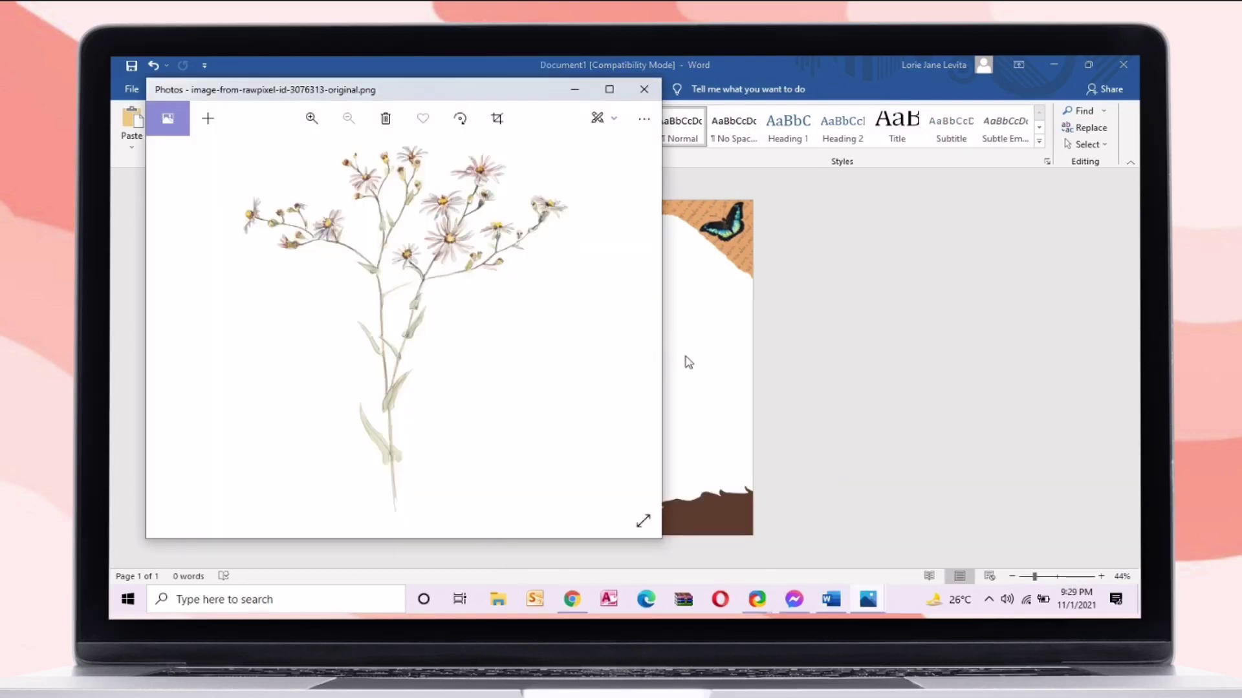
- Return to Word, paste the wildflower image, place it in front of text, and shrink and move it to the page's bottom-left corner
{"action": "left_click", "coordinate": [689, 362]}
{"action": "key", "text": "ctrl+v"}
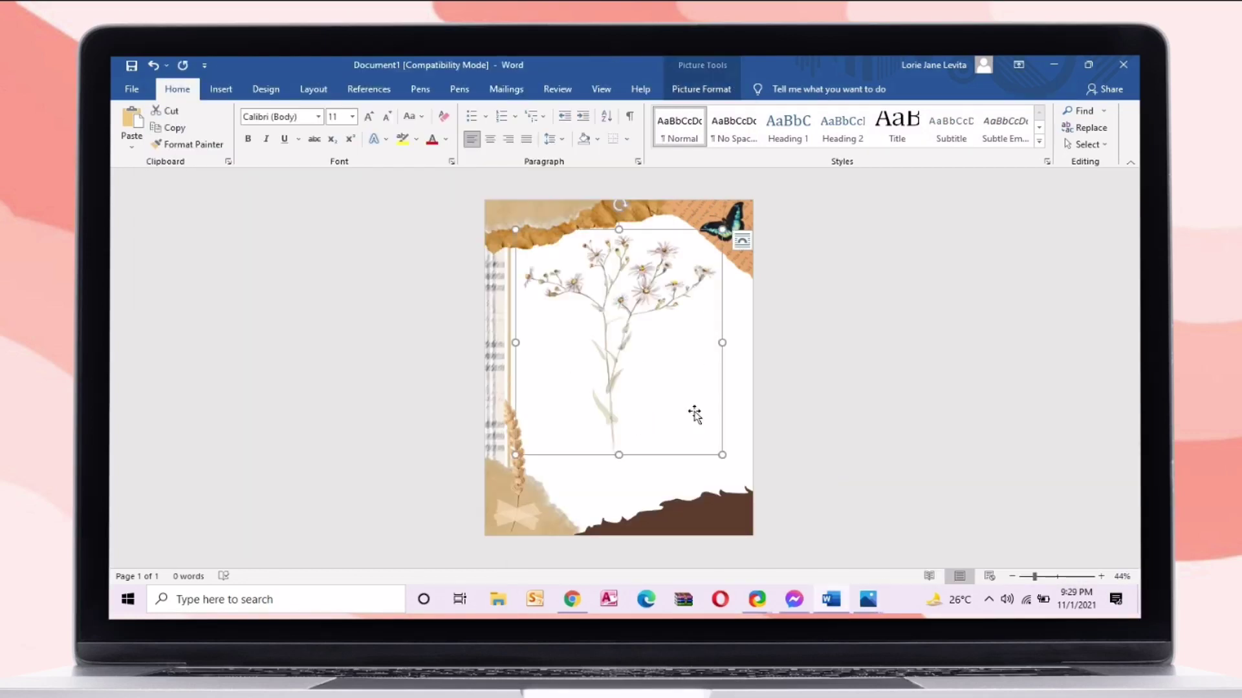
{"action": "mouse_move", "coordinate": [695, 284]}
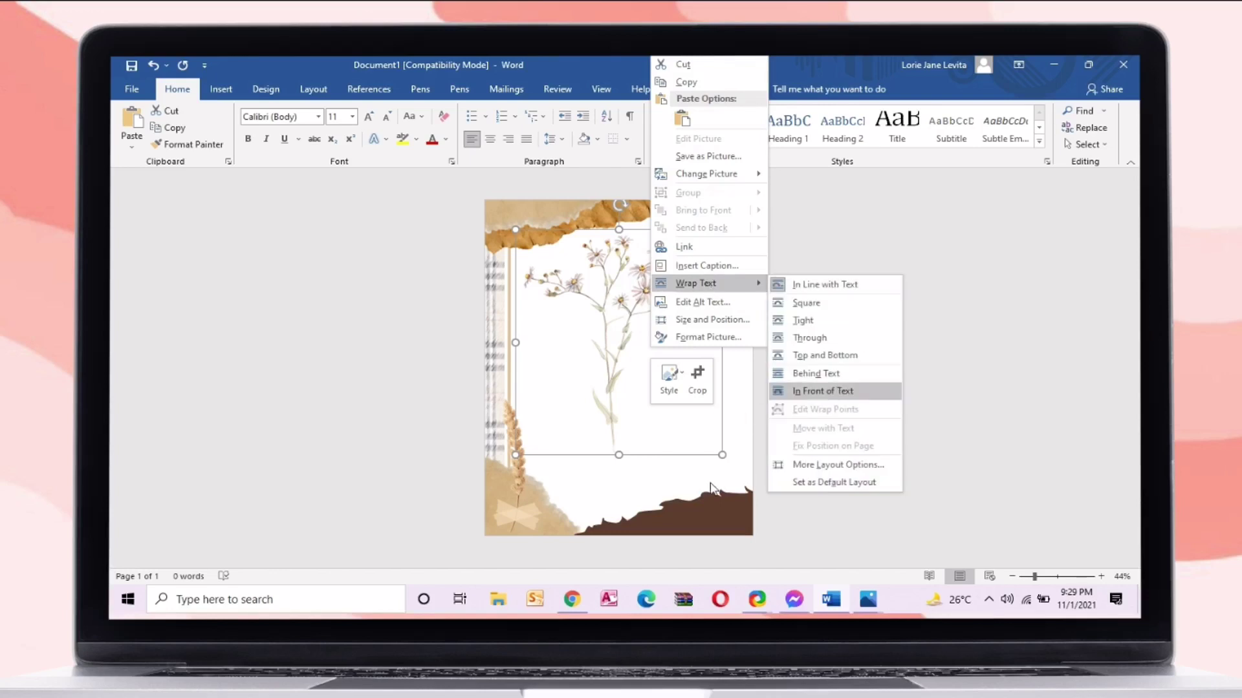
{"action": "left_click_drag", "start_coordinate": [721, 455], "coordinate": [623, 347]}
{"action": "left_click_drag", "start_coordinate": [571, 298], "coordinate": [540, 479]}
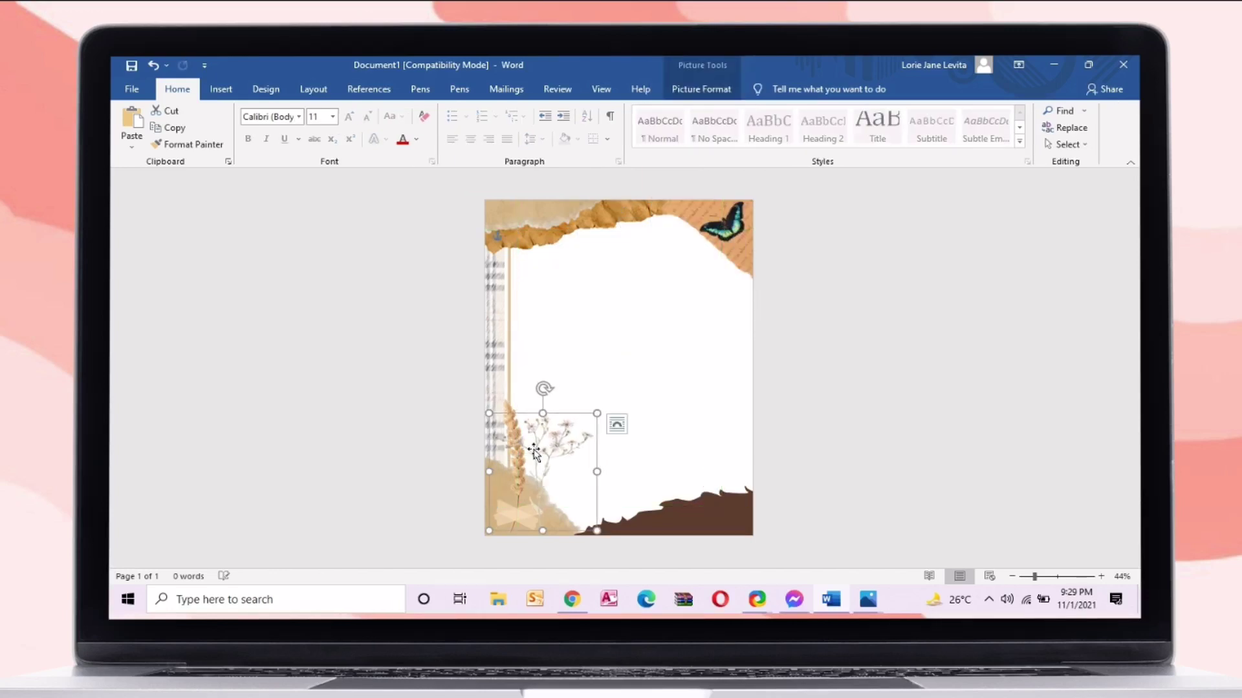
- Shrink the wildflower image further and settle it beside the wheat stalk over the torn paper
{"action": "left_click_drag", "start_coordinate": [489, 414], "coordinate": [517, 444]}
{"action": "left_click_drag", "start_coordinate": [557, 481], "coordinate": [701, 485]}
{"action": "left_click_drag", "start_coordinate": [663, 446], "coordinate": [531, 483]}
{"action": "left_click_drag", "start_coordinate": [556, 443], "coordinate": [557, 444]}
{"action": "left_click_drag", "start_coordinate": [555, 480], "coordinate": [539, 486]}
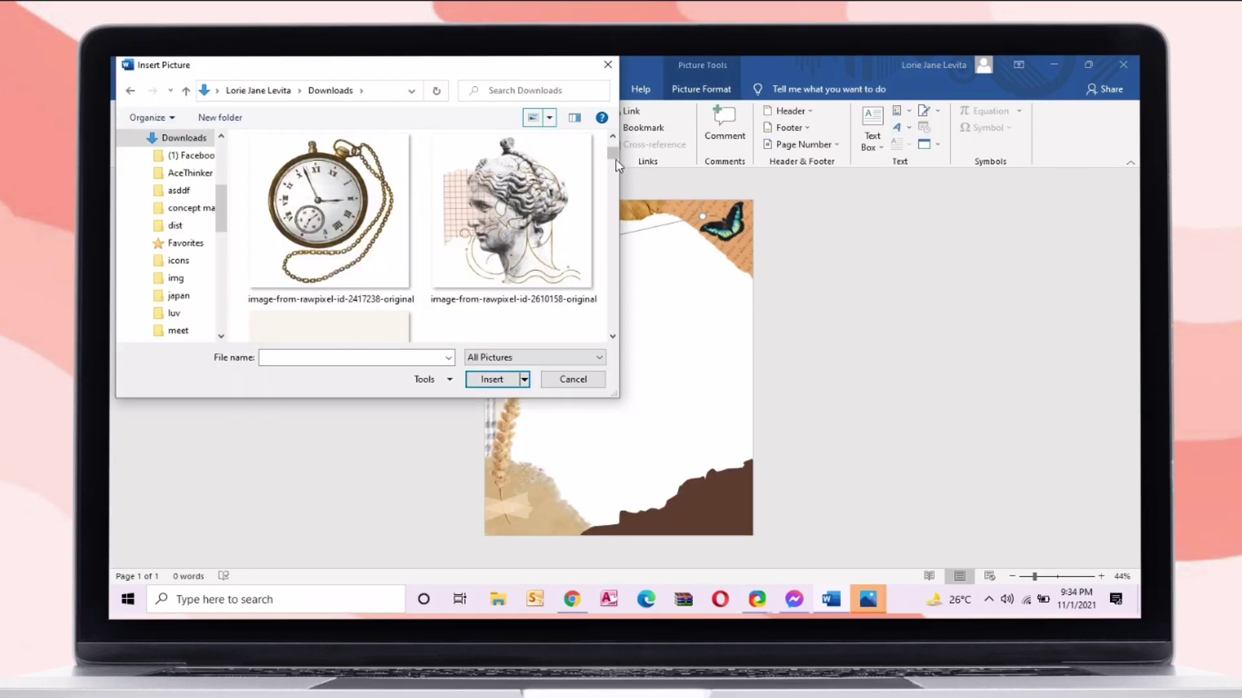
- Insert the pocket watch and classical statue head pictures from the Downloads folder
{"action": "scroll", "coordinate": [616, 159], "scroll_direction": "up", "scroll_amount": 2}
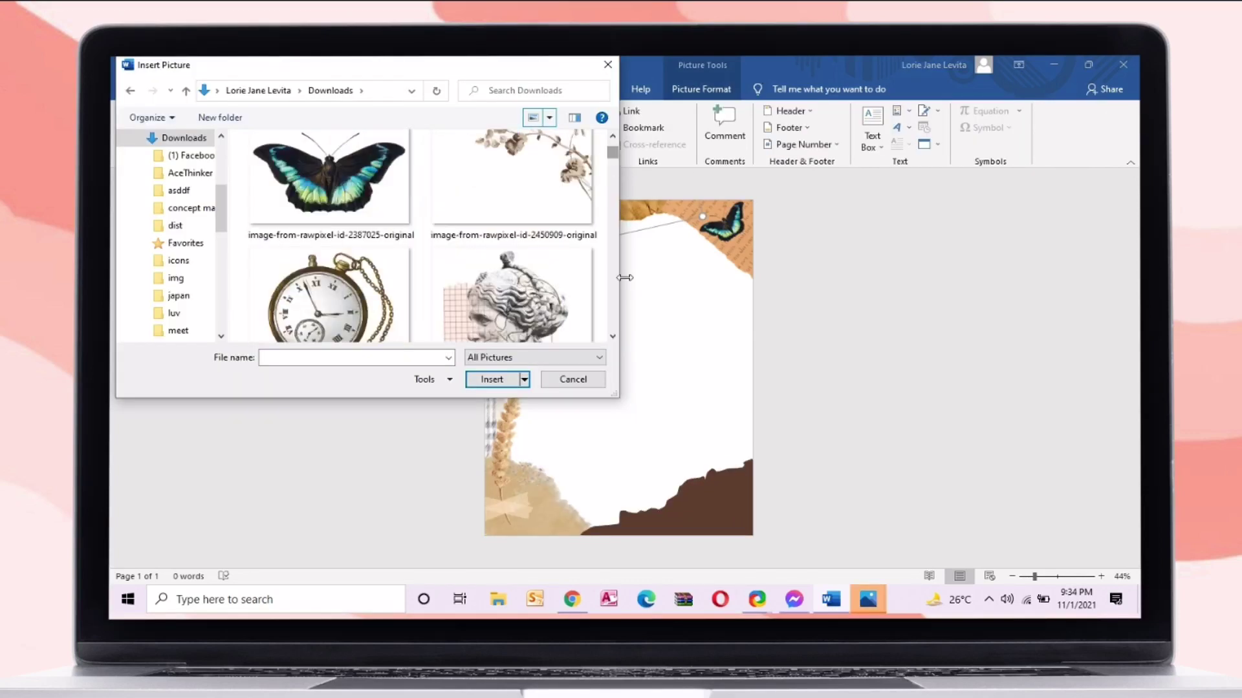
{"action": "left_click", "coordinate": [551, 210]}
{"action": "left_click", "coordinate": [540, 317], "text": "ctrl"}
{"action": "left_click", "coordinate": [362, 259], "text": "ctrl"}
{"action": "left_click", "coordinate": [491, 382]}
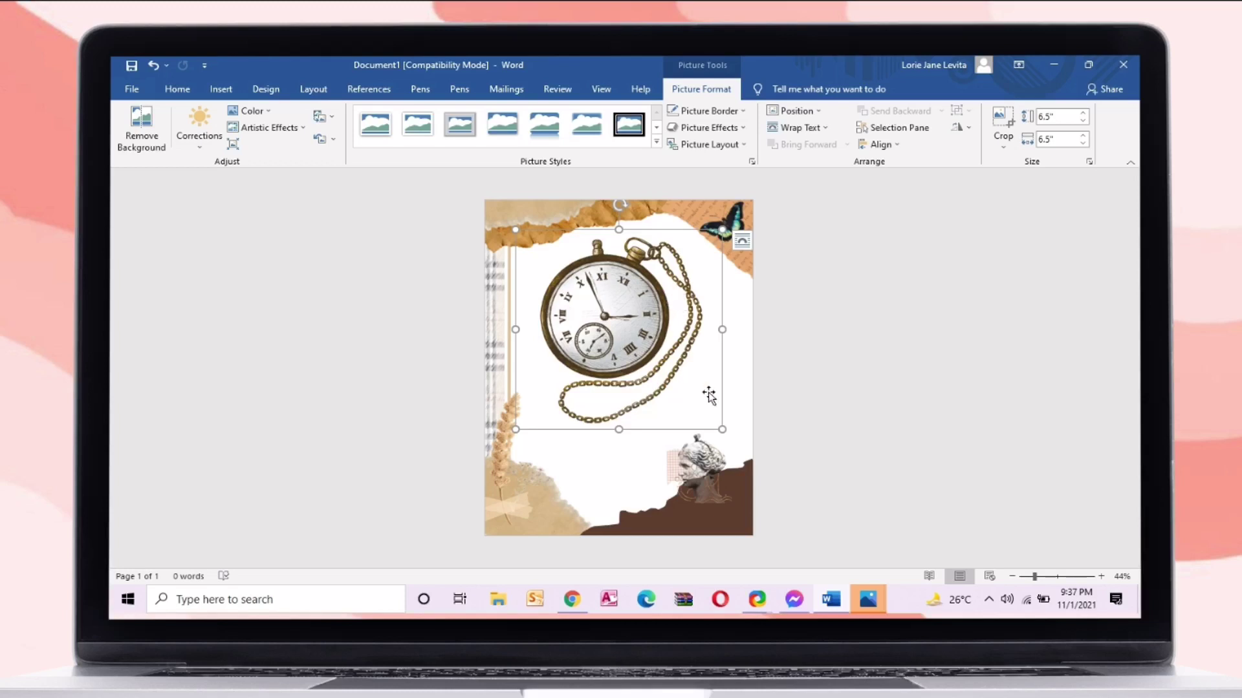
- Shrink the pocket watch to about 2.88" square, change its text wrapping so it floats, and place it below the butterfly
{"action": "left_click_drag", "start_coordinate": [723, 429], "coordinate": [608, 318]}
{"action": "left_click", "coordinate": [801, 128]}
{"action": "left_click", "coordinate": [802, 238]}
{"action": "left_click_drag", "start_coordinate": [595, 303], "coordinate": [712, 330]}
- Try the pocket watch at the page's bottom edge with the butterfly kept in the top-right corner
{"action": "left_click_drag", "start_coordinate": [725, 221], "coordinate": [573, 508]}
{"action": "left_click", "coordinate": [670, 299]}
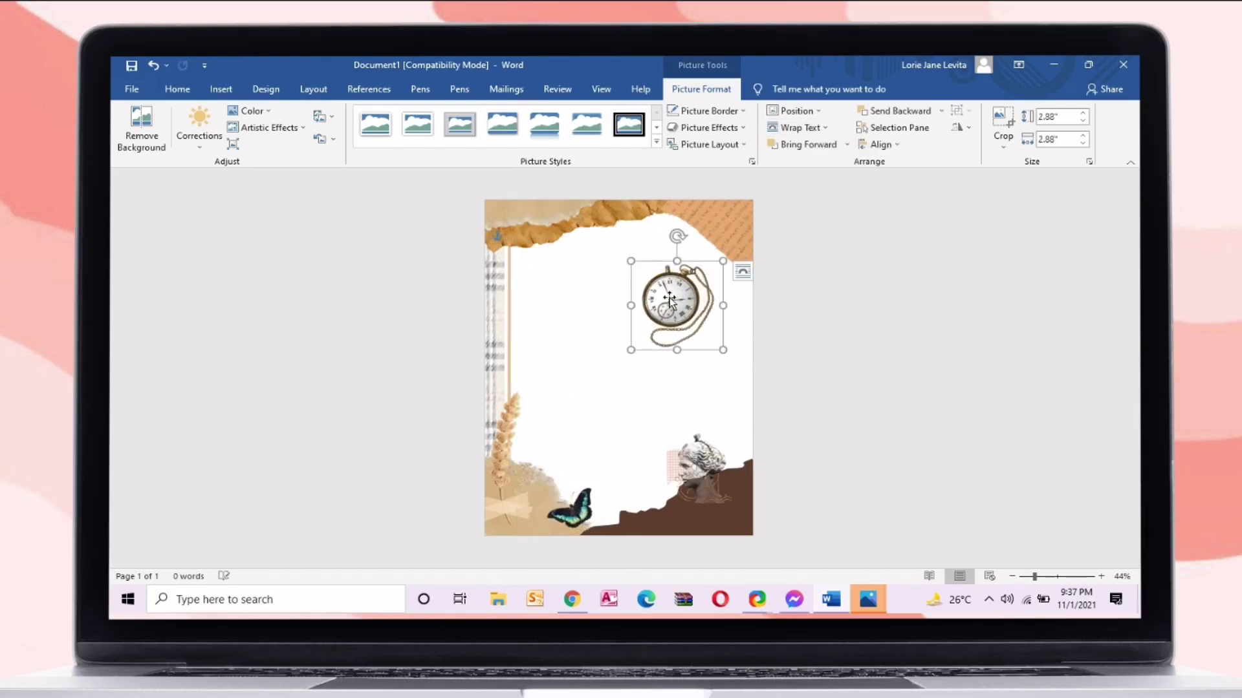
{"action": "left_click_drag", "start_coordinate": [670, 299], "coordinate": [603, 434]}
{"action": "left_click_drag", "start_coordinate": [572, 509], "coordinate": [730, 226]}
{"action": "left_click_drag", "start_coordinate": [611, 432], "coordinate": [595, 508]}
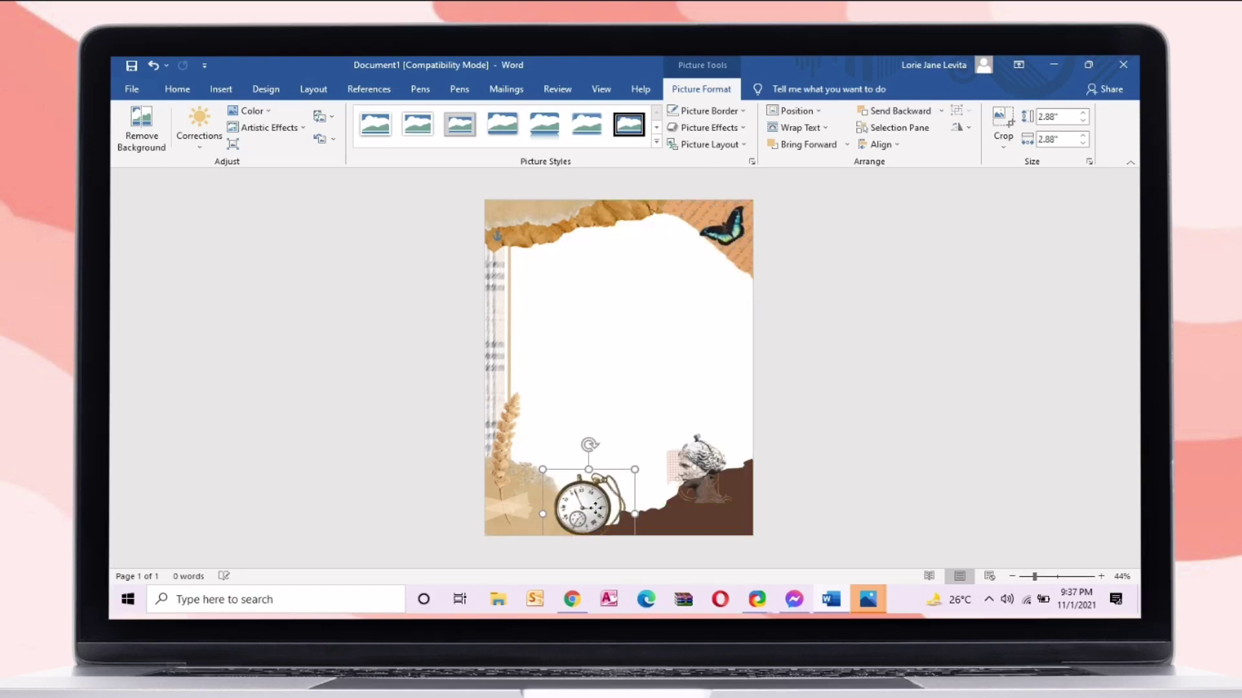
- Move the statue head over the brown torn paper at the page's bottom-right corner and enlarge it to about 3.33" square
{"action": "left_click", "coordinate": [699, 469]}
{"action": "left_click_drag", "start_coordinate": [737, 505], "coordinate": [743, 517]}
{"action": "left_click", "coordinate": [616, 387]}
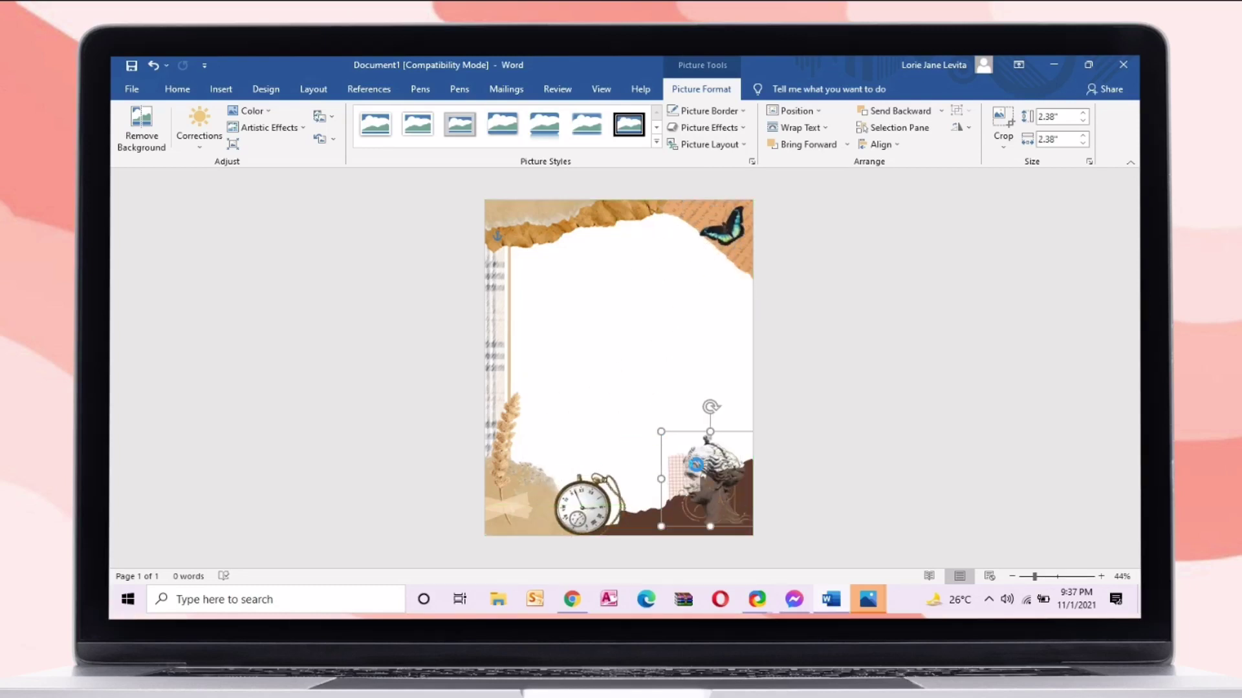
{"action": "left_click", "coordinate": [717, 511]}
{"action": "left_click_drag", "start_coordinate": [661, 432], "coordinate": [653, 423]}
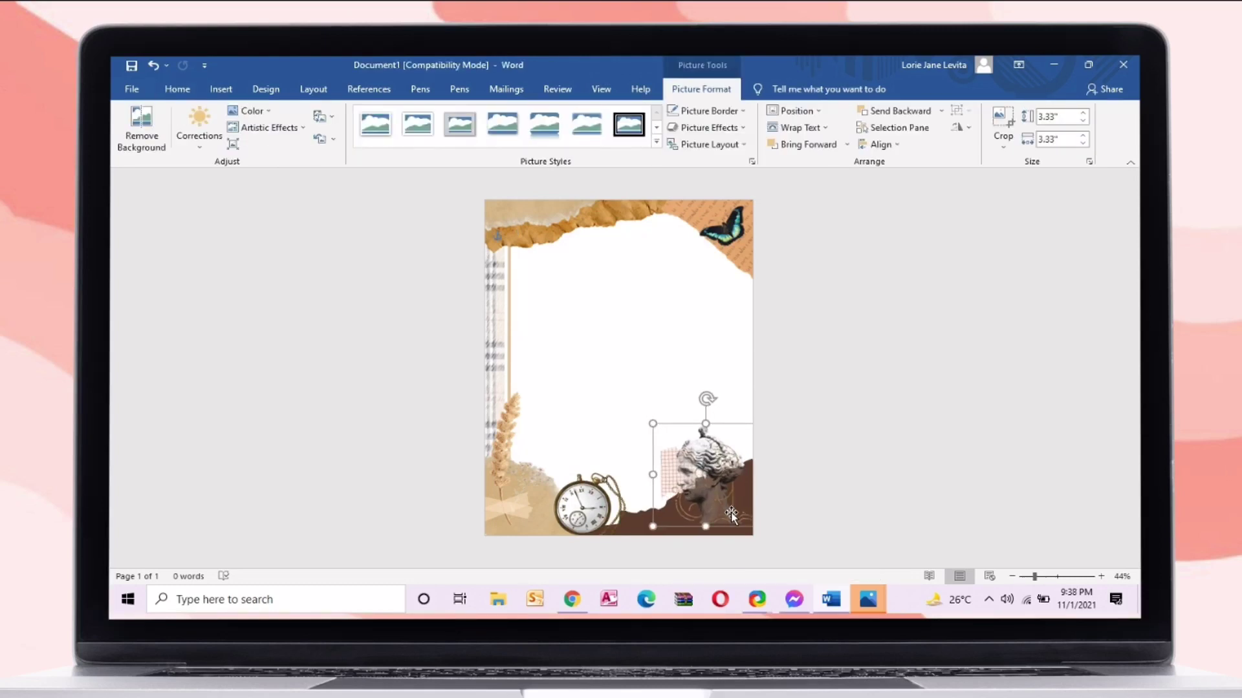
- Swap the two ornaments, putting the butterfly at the page's bottom edge and the pocket watch in the top-right corner
{"action": "left_click_drag", "start_coordinate": [583, 505], "coordinate": [650, 370]}
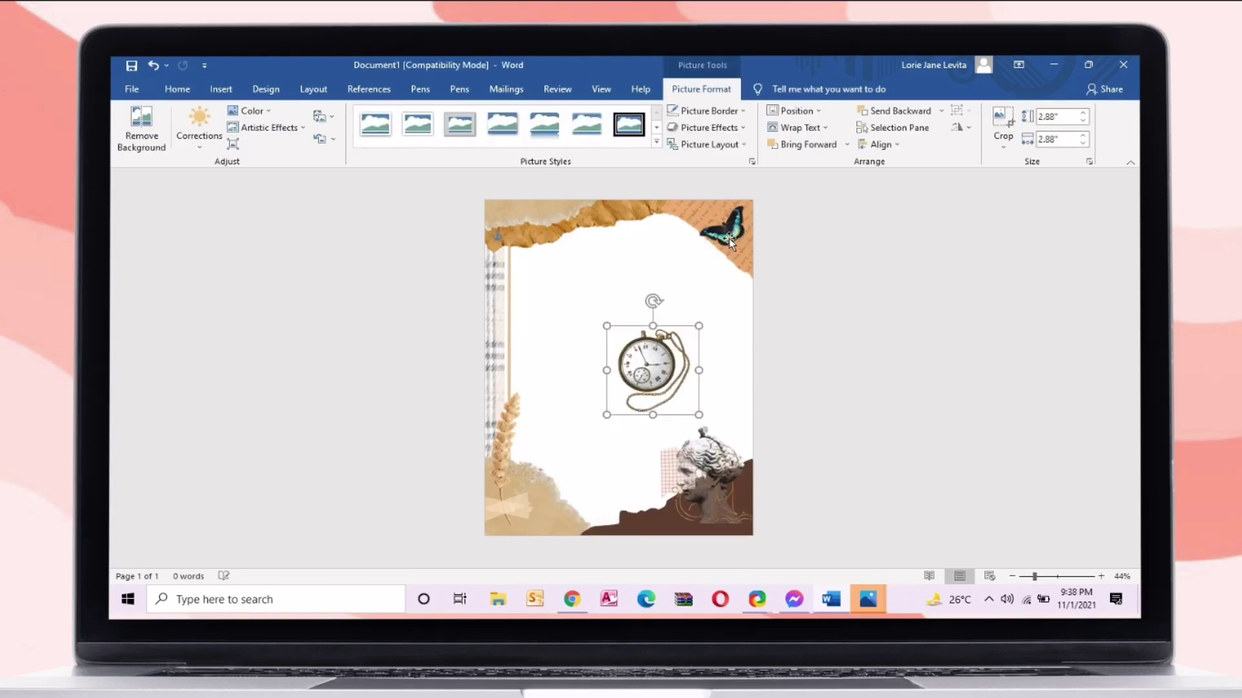
{"action": "left_click_drag", "start_coordinate": [728, 238], "coordinate": [601, 504]}
{"action": "left_click_drag", "start_coordinate": [681, 359], "coordinate": [741, 232]}
{"action": "left_click_drag", "start_coordinate": [669, 289], "coordinate": [682, 278]}
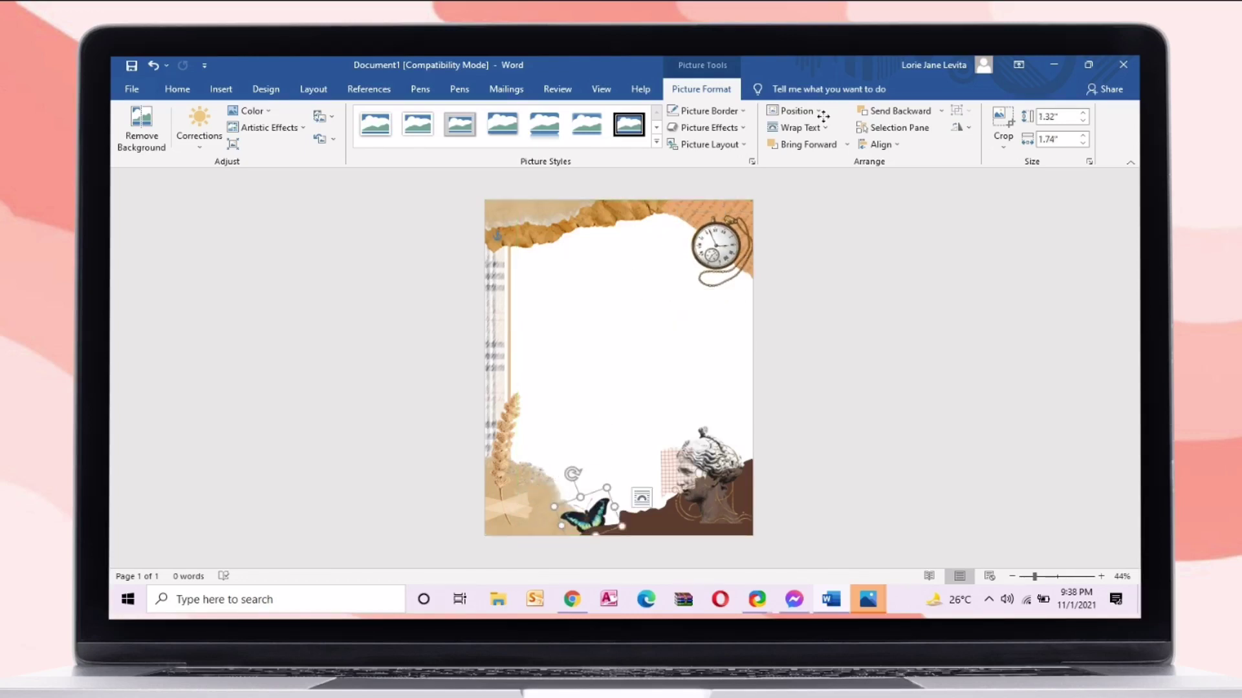
- Change the butterfly's text wrapping and settle it on the lower torn paper, just before the brown paper's edge
{"action": "left_click", "coordinate": [804, 128]}
{"action": "left_click", "coordinate": [827, 252]}
{"action": "left_click_drag", "start_coordinate": [604, 507], "coordinate": [556, 472]}
{"action": "left_click_drag", "start_coordinate": [566, 492], "coordinate": [582, 519]}
- Add a text box near the top of the page and replace its placeholder text with "Philosophy"
{"action": "left_click", "coordinate": [535, 272]}
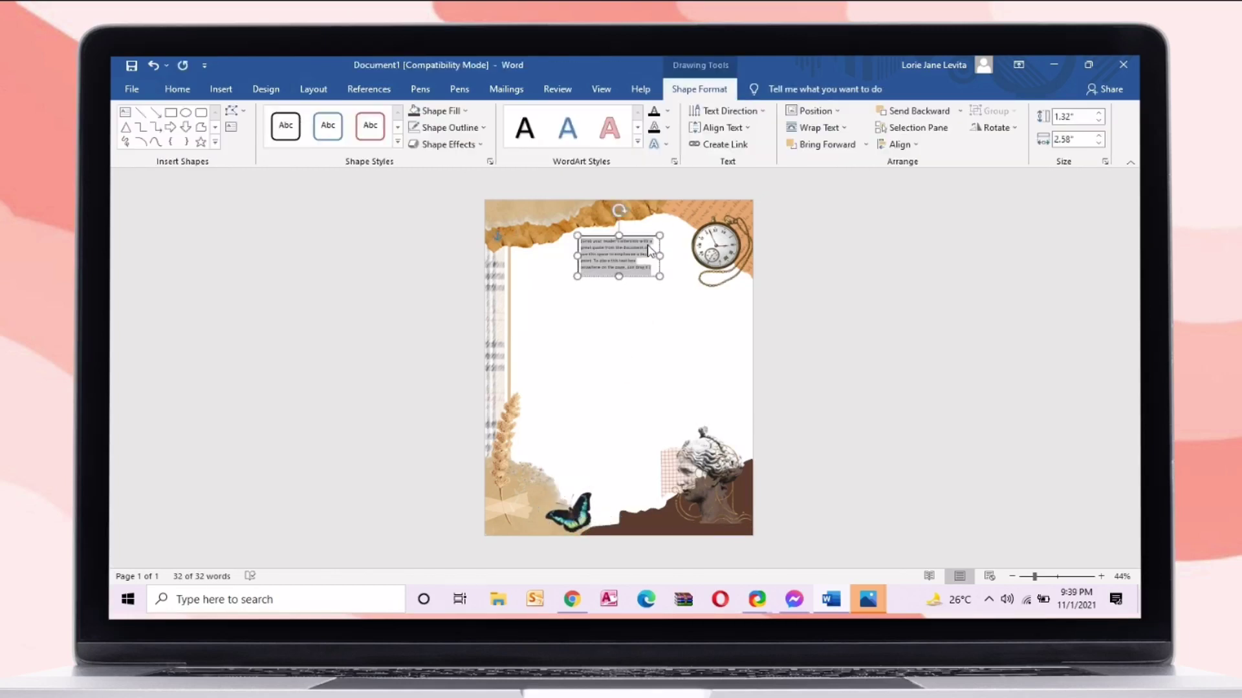
{"action": "scroll", "coordinate": [663, 277], "scroll_direction": "up", "scroll_amount": 3}
{"action": "type", "text": "Philosophy"}
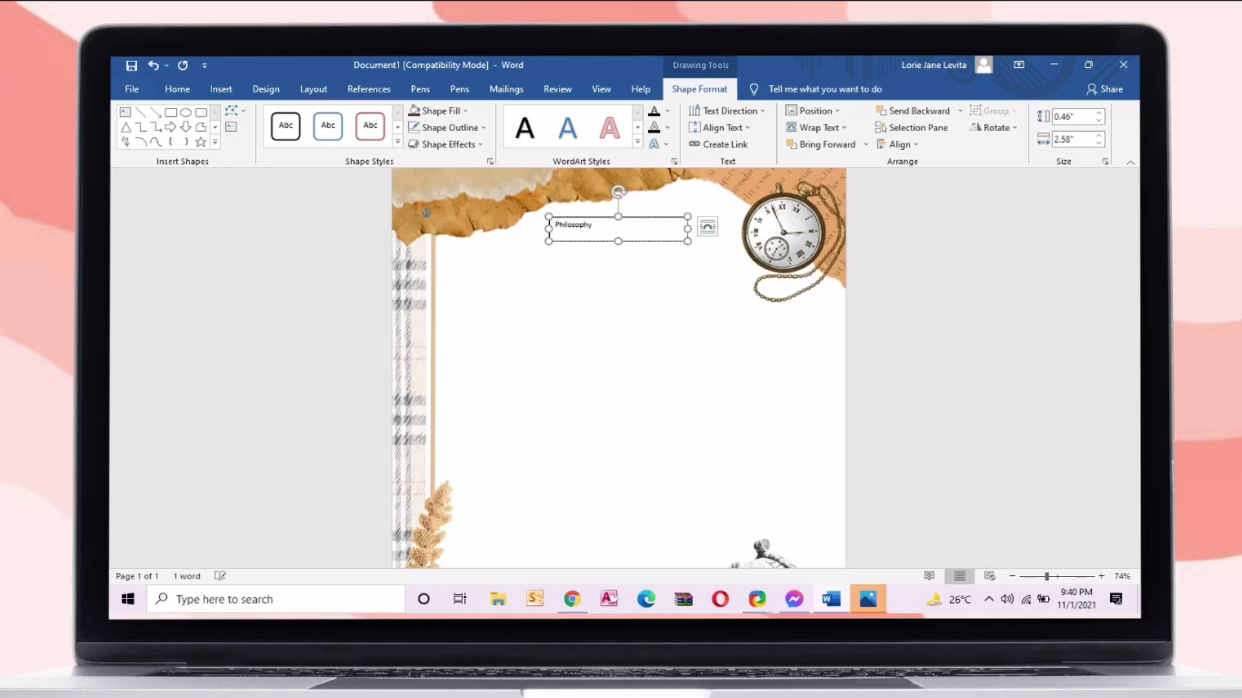
- Remove the outline from the "Philosophy" text box
{"action": "left_click", "coordinate": [585, 241]}
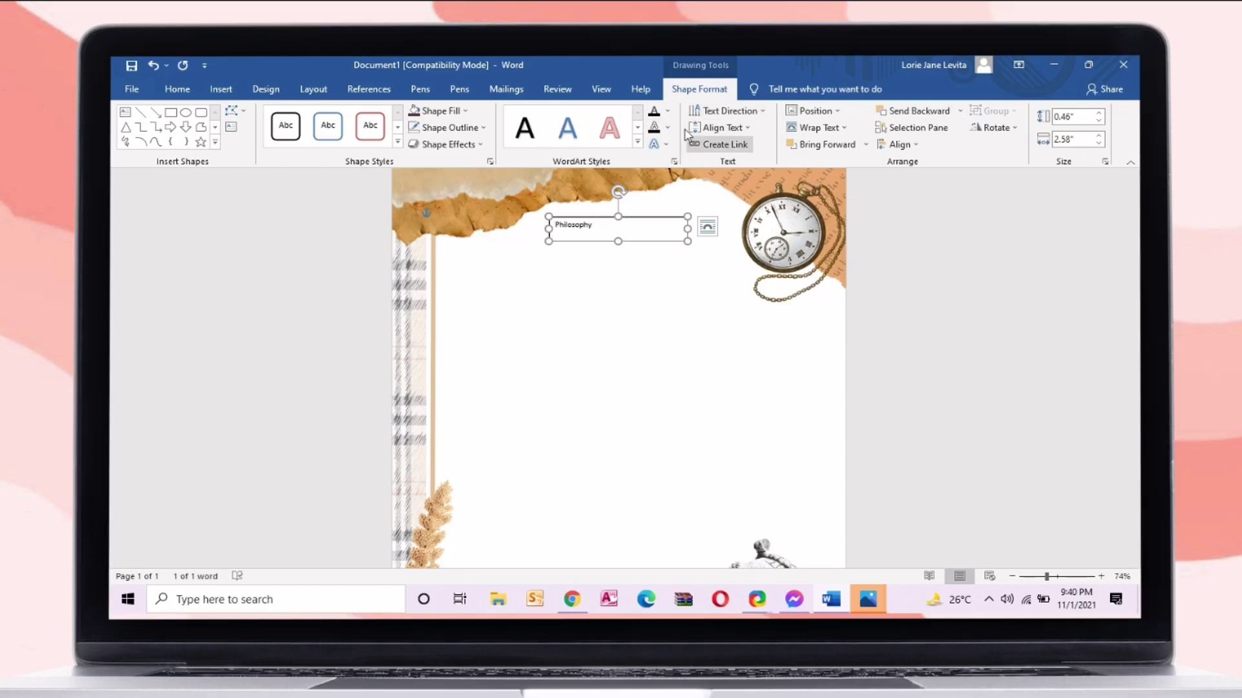
{"action": "left_click", "coordinate": [450, 127]}
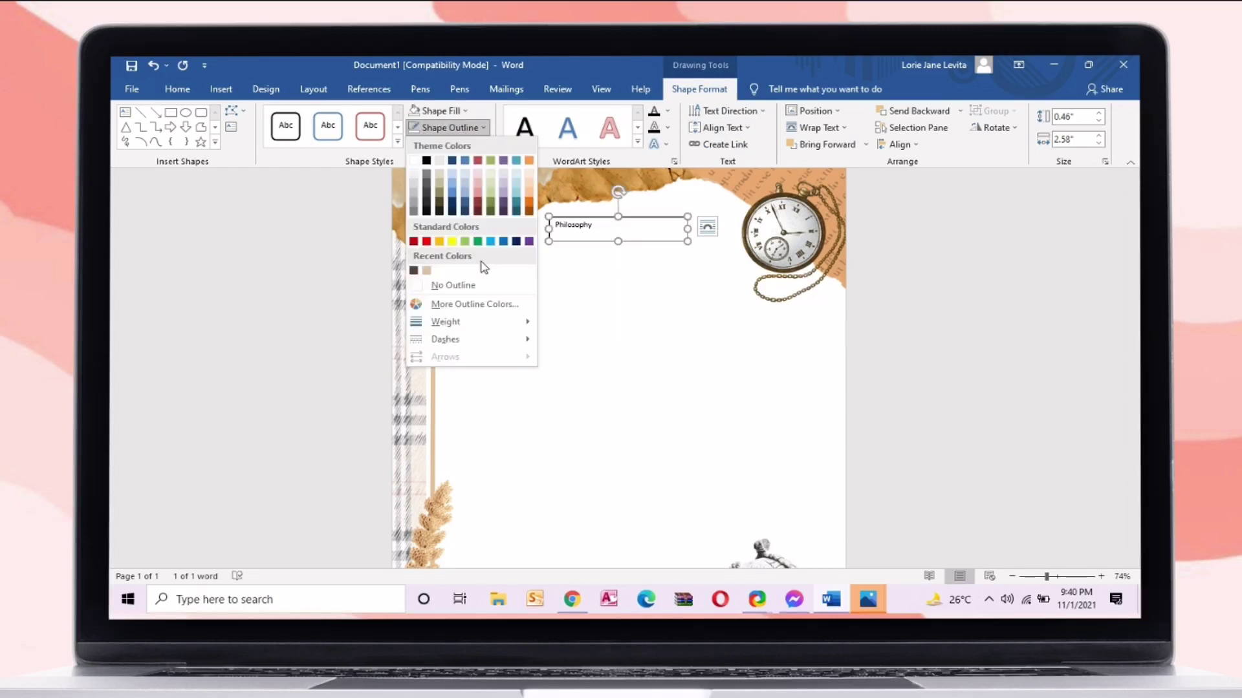
{"action": "left_click", "coordinate": [452, 286]}
- Try the title in the Ayalisse font at size 72 and nudge its box upward
{"action": "left_click", "coordinate": [177, 89]}
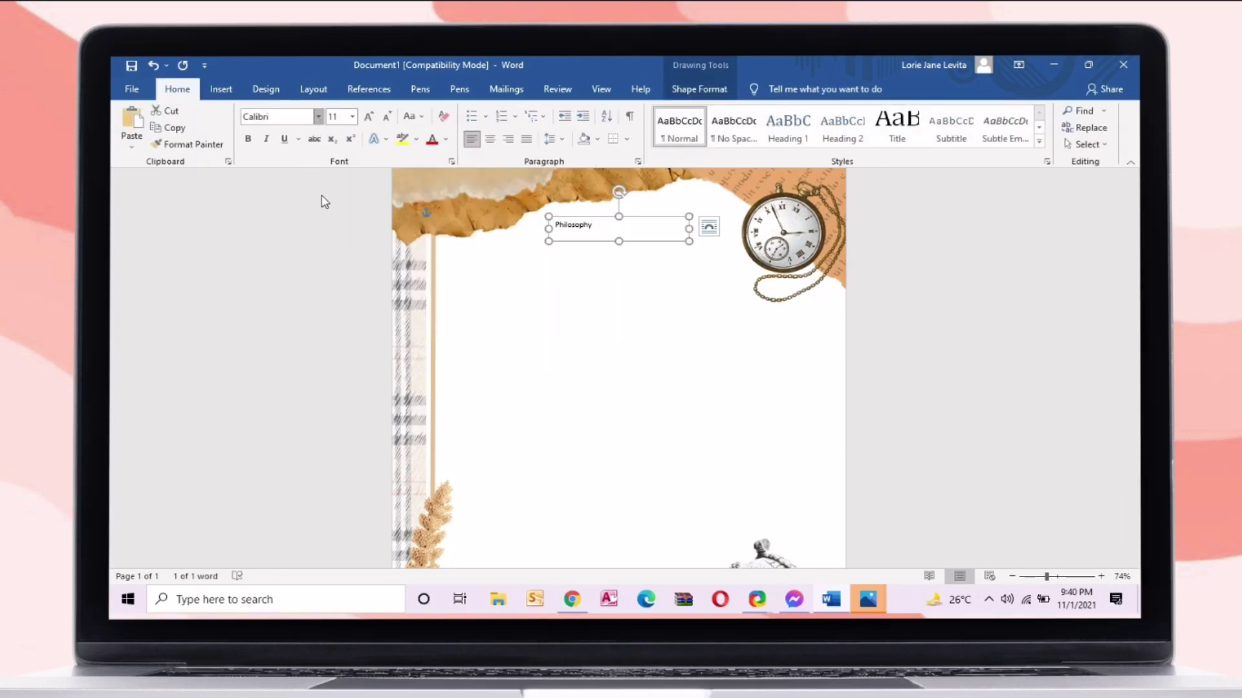
{"action": "left_click", "coordinate": [318, 116]}
{"action": "left_click_drag", "start_coordinate": [447, 146], "coordinate": [448, 177]}
{"action": "left_click", "coordinate": [267, 314]}
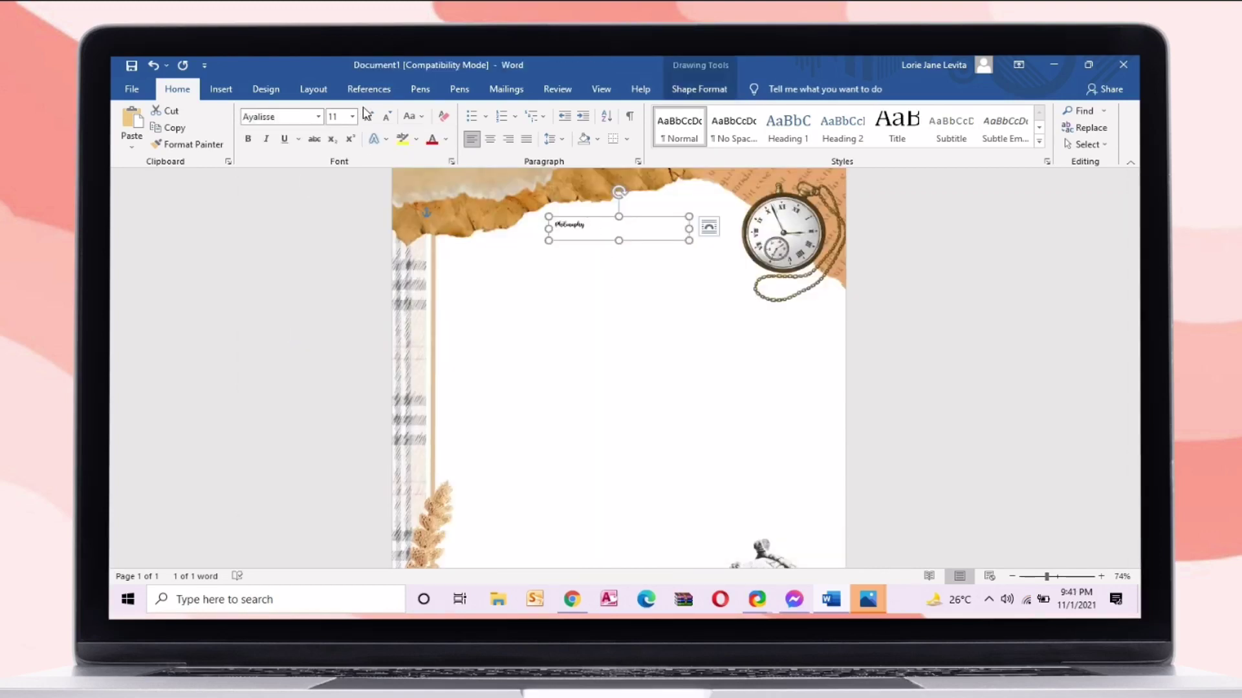
{"action": "left_click", "coordinate": [368, 117]}
{"action": "left_click", "coordinate": [368, 117]}
{"action": "left_click", "coordinate": [368, 117]}
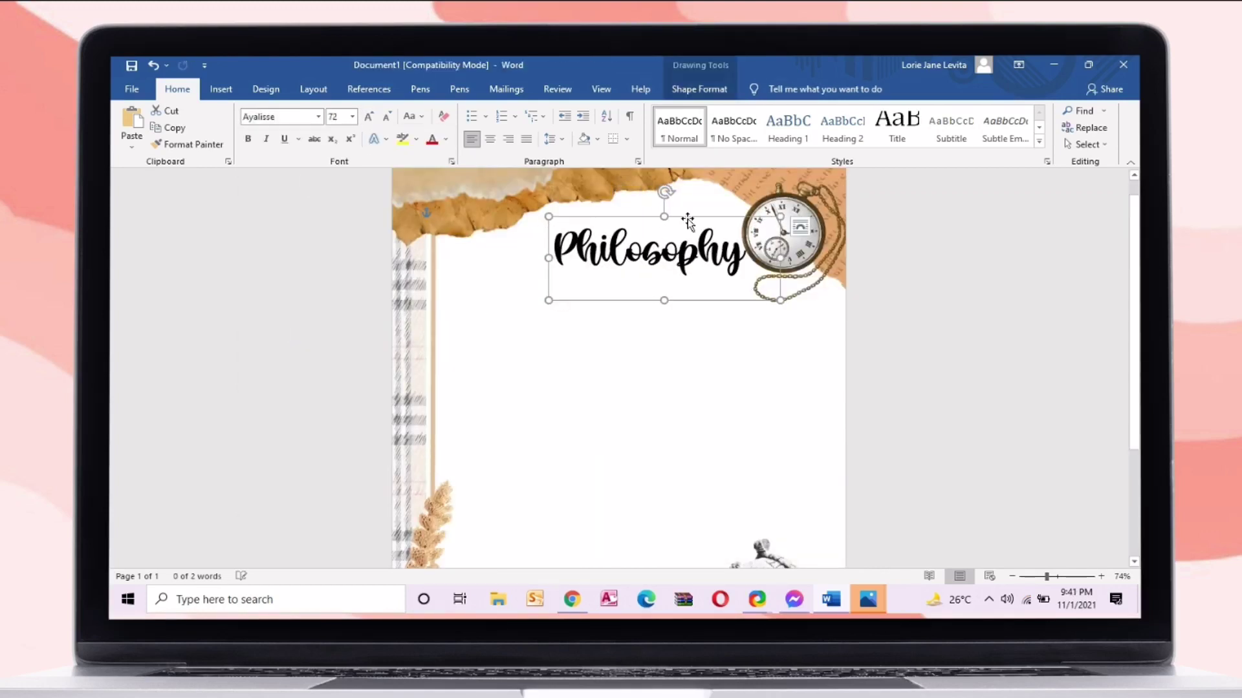
{"action": "mouse_move", "coordinate": [687, 221]}
{"action": "left_mouse_down"}
{"action": "mouse_move", "coordinate": [679, 191]}
{"action": "mouse_move", "coordinate": [685, 204]}
{"action": "left_mouse_up"}
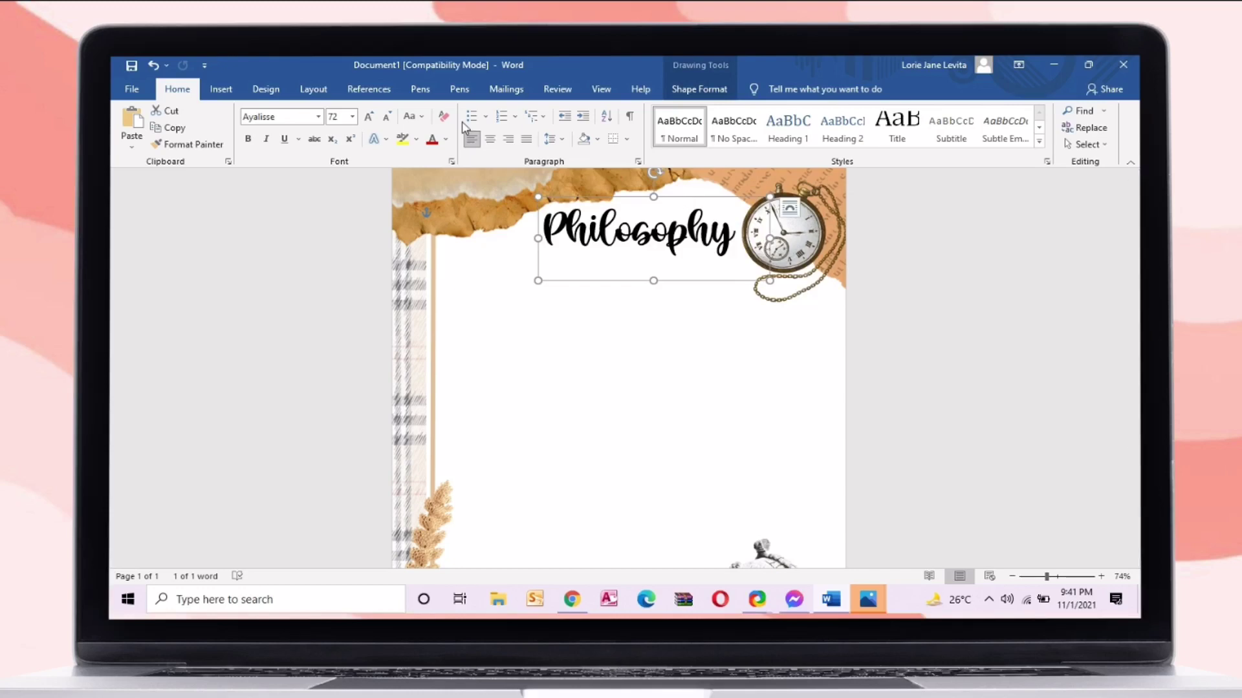
- Try the Vintage King font on the "Philosophy" title
{"action": "left_click", "coordinate": [318, 117]}
{"action": "left_click_drag", "start_coordinate": [447, 154], "coordinate": [448, 195]}
{"action": "left_click", "coordinate": [371, 197]}
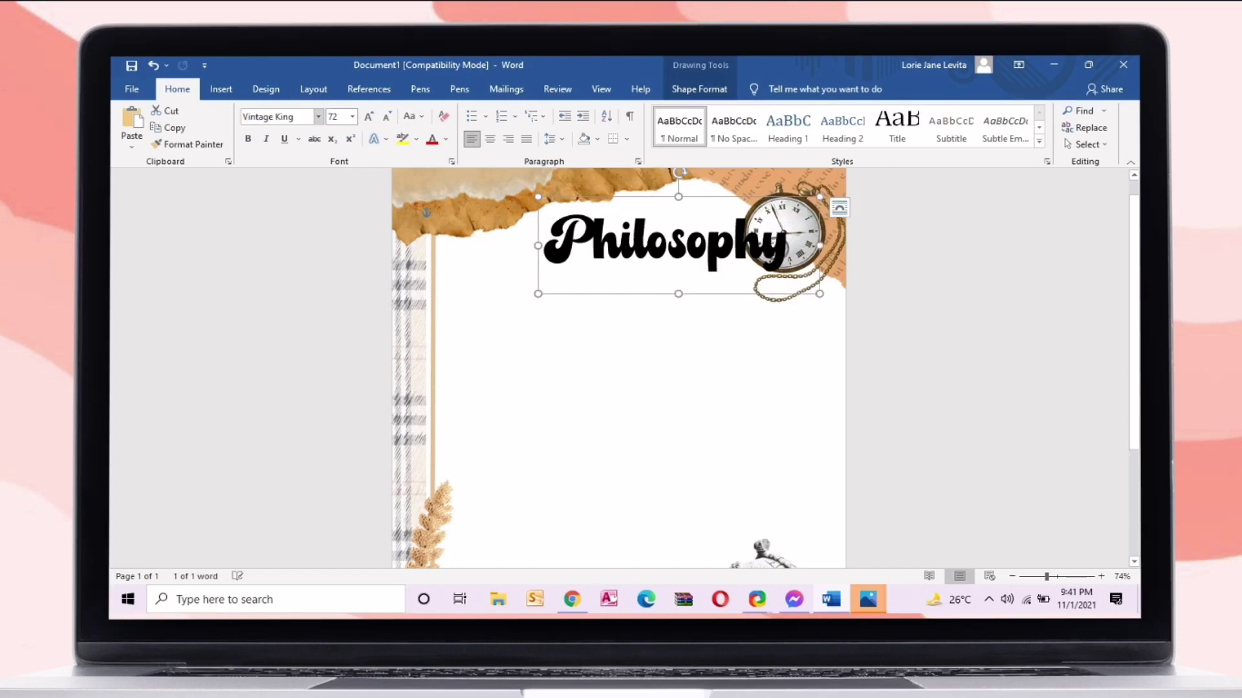
{"action": "key", "text": "ctrl+z"}
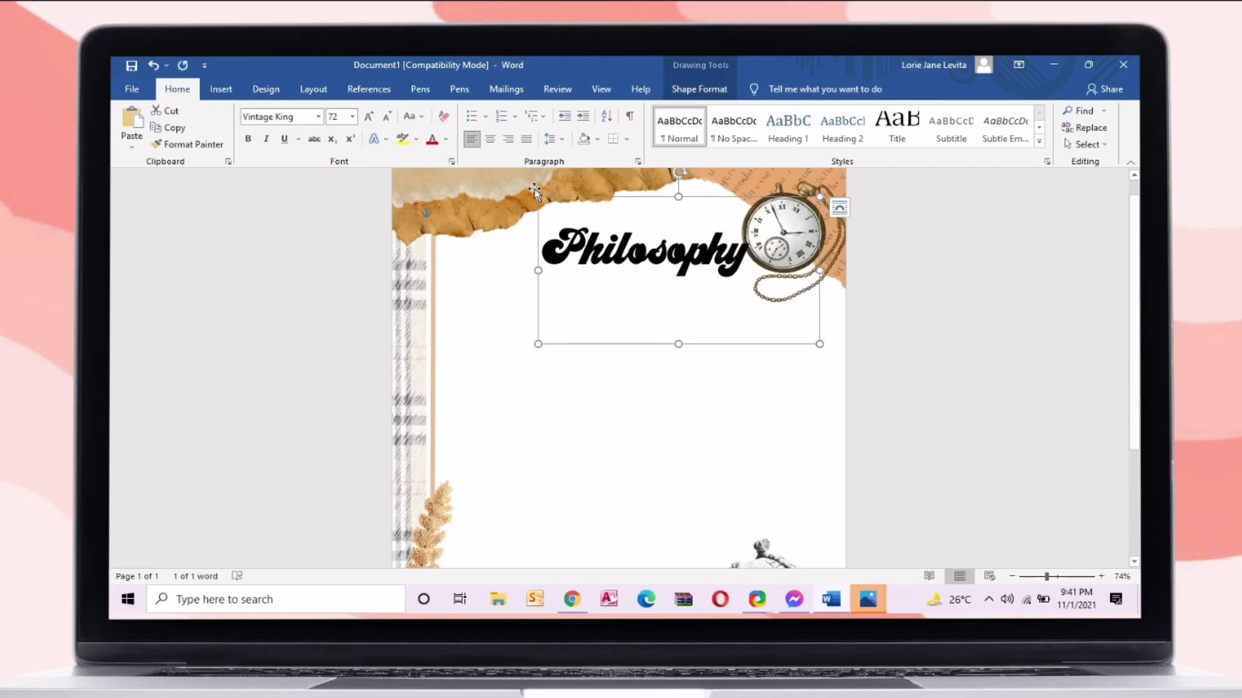
- Change the title's font to Muthiara -Demo Version- and try it at sizes 48 and 72
{"action": "left_click", "coordinate": [318, 116]}
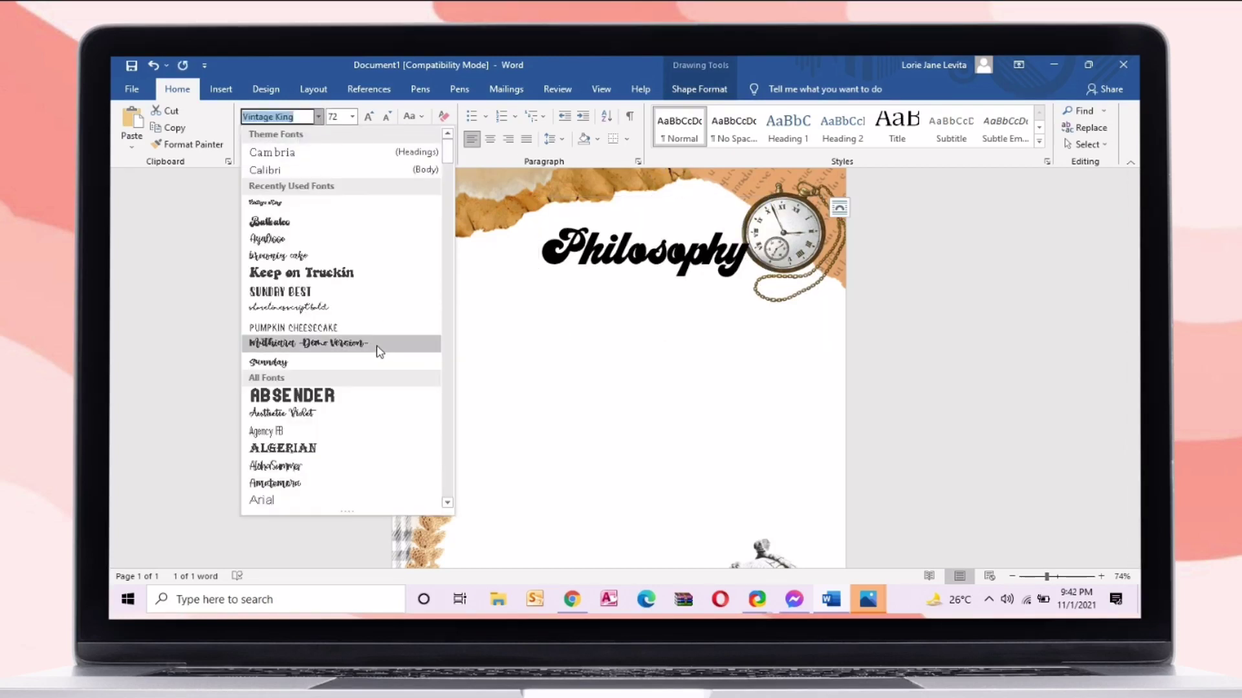
{"action": "left_click", "coordinate": [380, 352]}
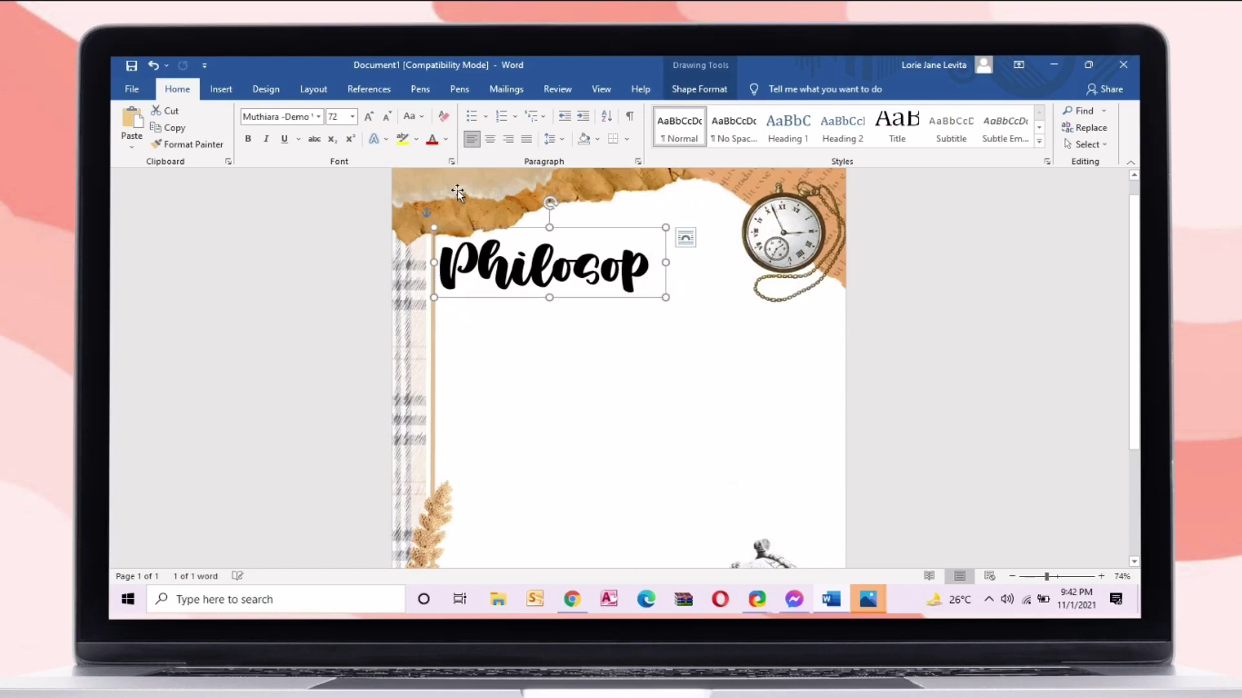
{"action": "left_click", "coordinate": [386, 117]}
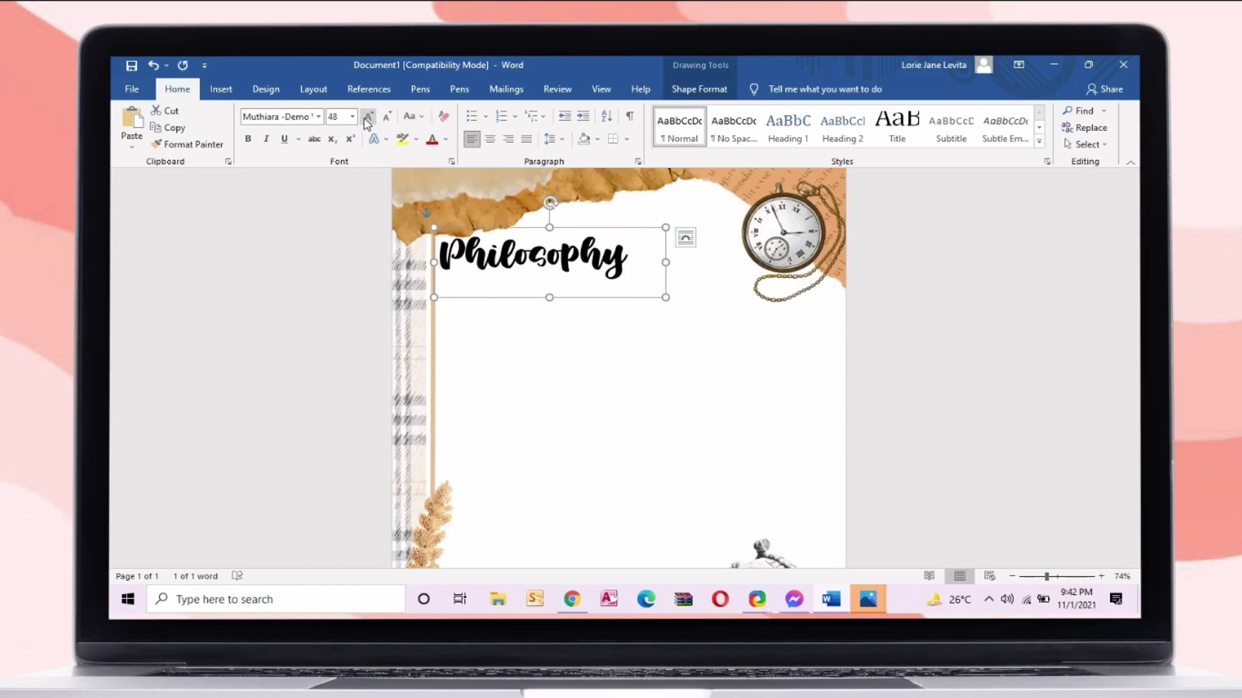
{"action": "left_click", "coordinate": [368, 118]}
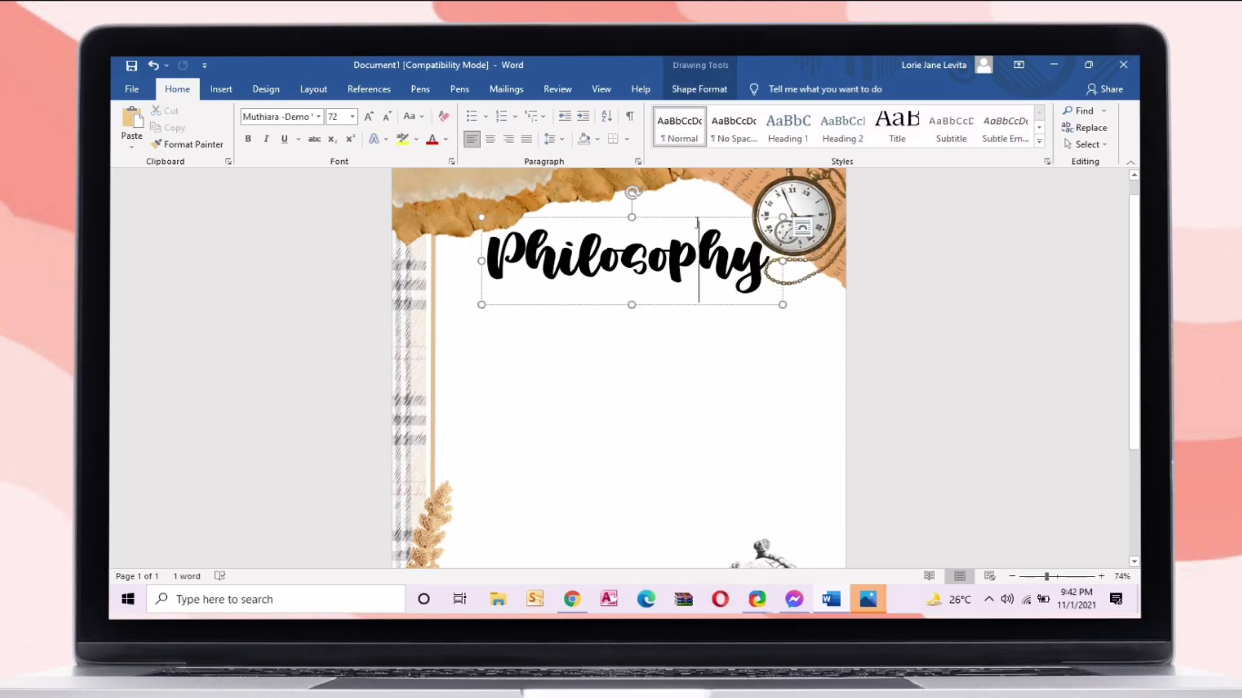
- Set the "Philosophy" title to font size 60 and move its box slightly up and toward the pocket watch
{"action": "key", "text": "ctrl+z"}
{"action": "right_click", "coordinate": [706, 212]}
{"action": "left_click", "coordinate": [386, 123]}
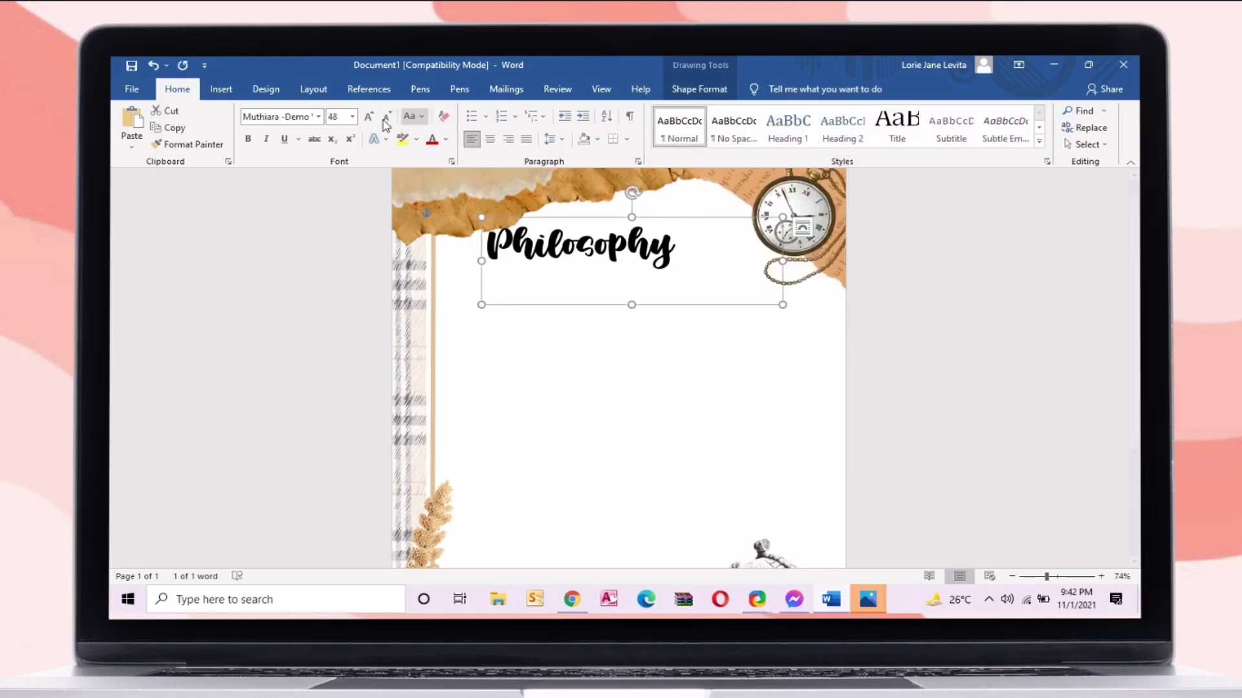
{"action": "type", "text": "60"}
{"action": "key", "text": "Return"}
{"action": "left_click_drag", "start_coordinate": [605, 220], "coordinate": [624, 207]}
- Switch to Chrome, copy the darkest swatch's color code from the Color Hunt palette, and return to Word
{"action": "left_click", "coordinate": [571, 599]}
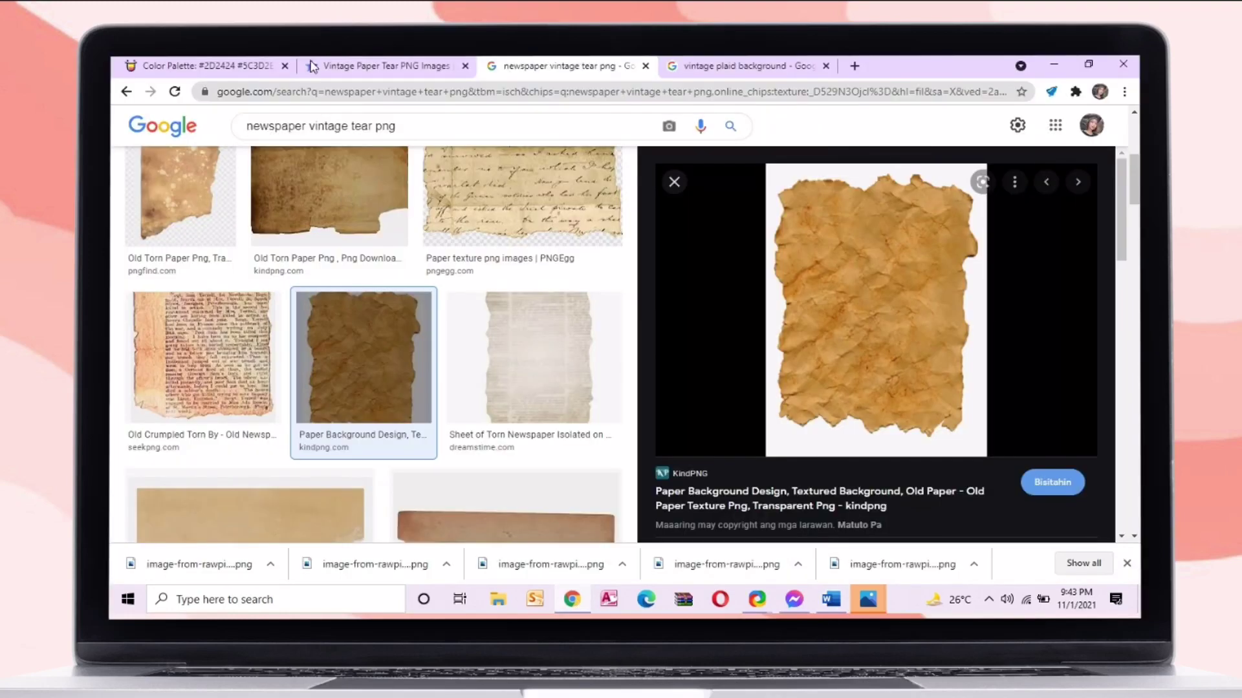
{"action": "left_click", "coordinate": [262, 62]}
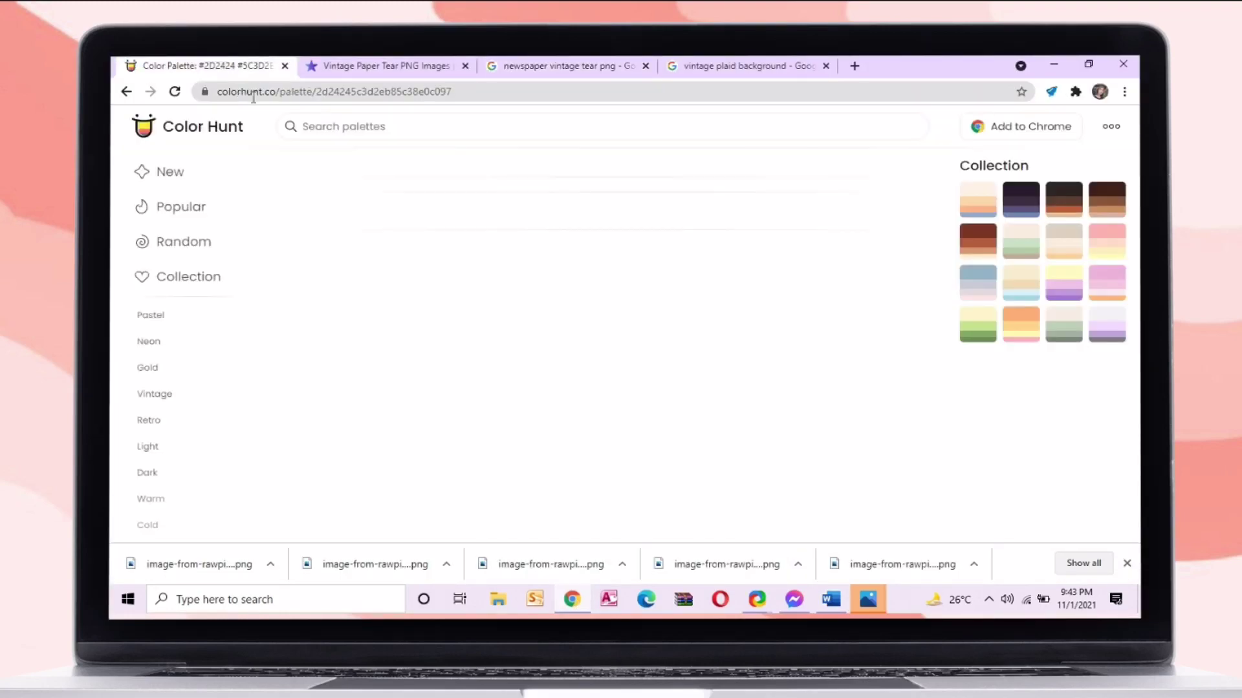
{"action": "left_click", "coordinate": [525, 256]}
{"action": "key", "text": "alt+Tab"}
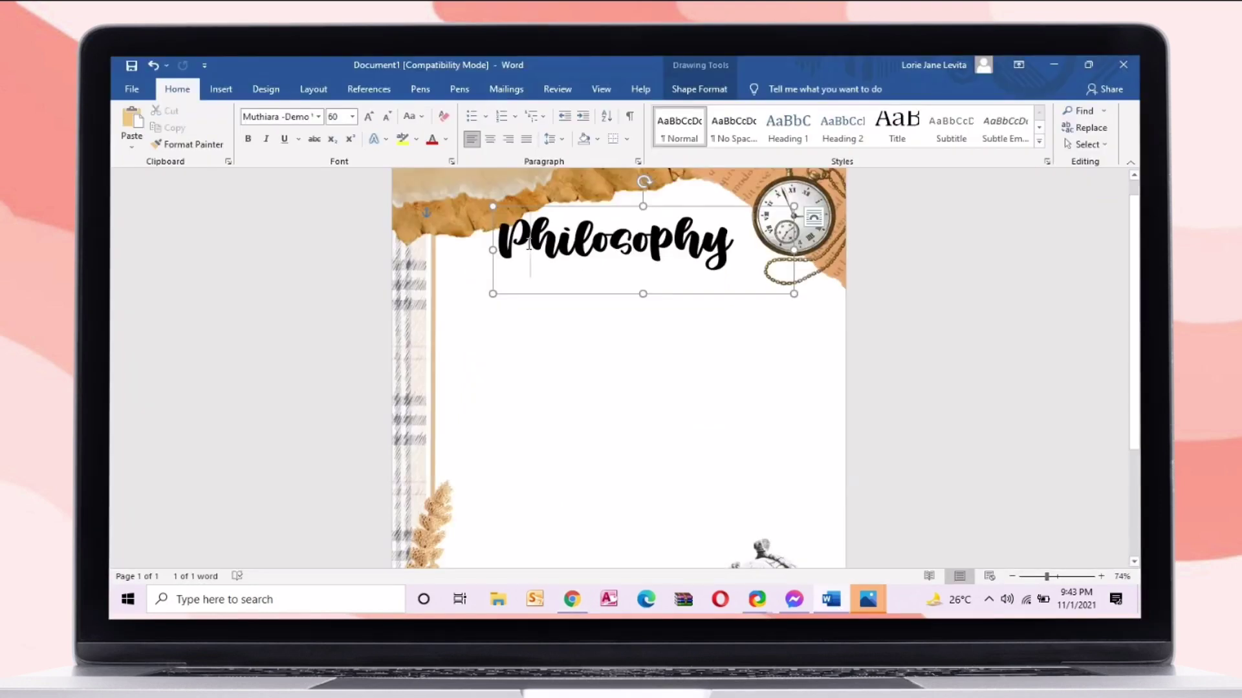
- Recolor the title's first letters, "Ph", with the copied dark palette color as a custom font color
{"action": "left_click", "coordinate": [446, 139]}
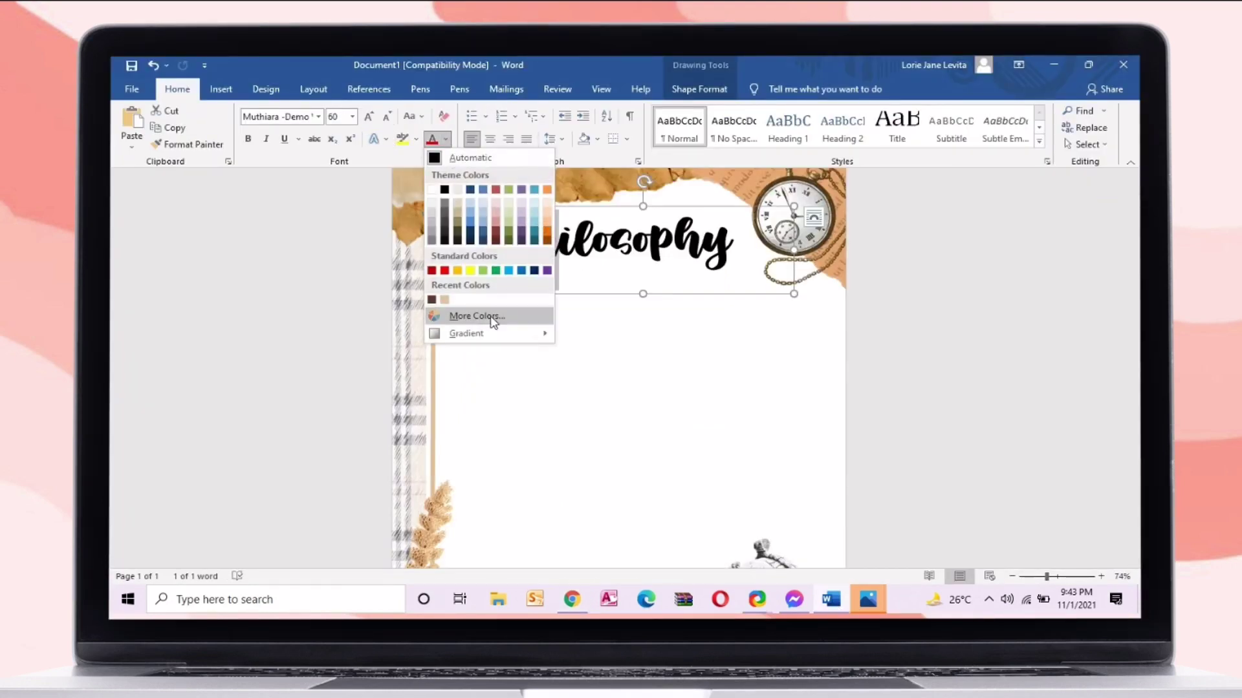
{"action": "left_click", "coordinate": [485, 313]}
{"action": "left_click", "coordinate": [450, 214]}
{"action": "key", "text": "ctrl+v"}
{"action": "left_click", "coordinate": [583, 213]}
- Recolor the letters "il" in the title with a brown recent color
{"action": "left_click_drag", "start_coordinate": [560, 262], "coordinate": [593, 262]}
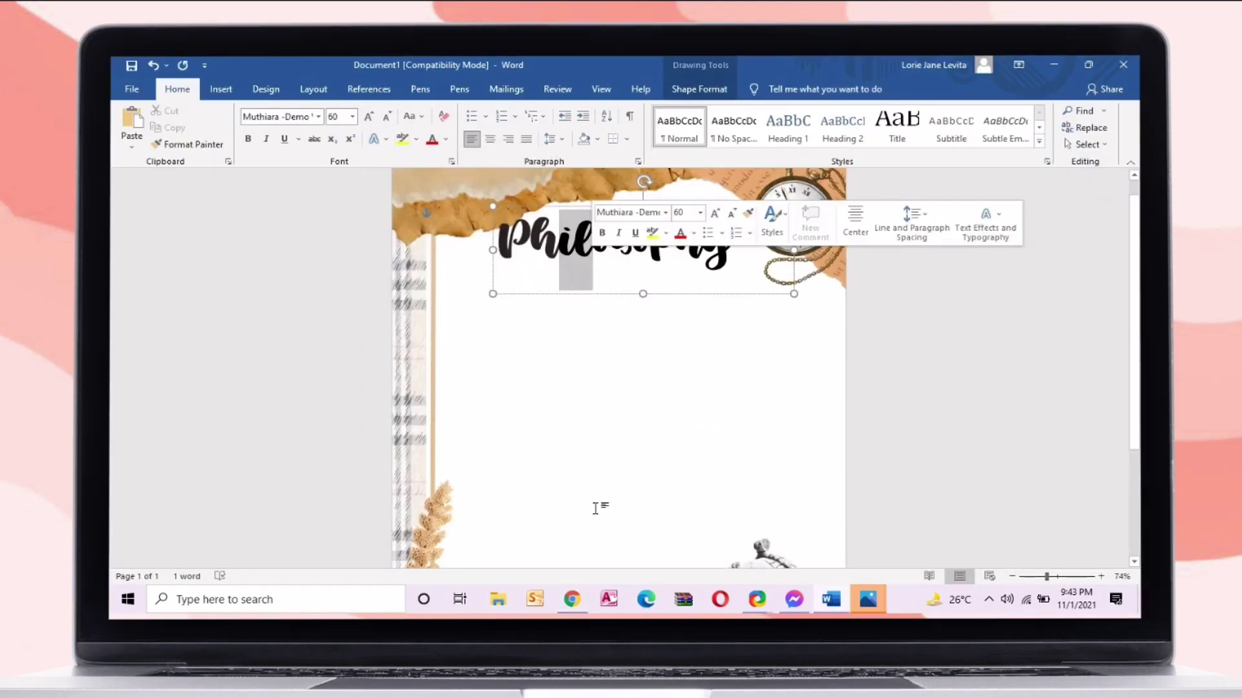
{"action": "left_click", "coordinate": [445, 139]}
{"action": "left_click", "coordinate": [458, 298]}
- Copy the burnt-orange code from the Color Hunt palette and apply it as a custom font color to the title's "os" letters
{"action": "key", "text": "alt+Tab"}
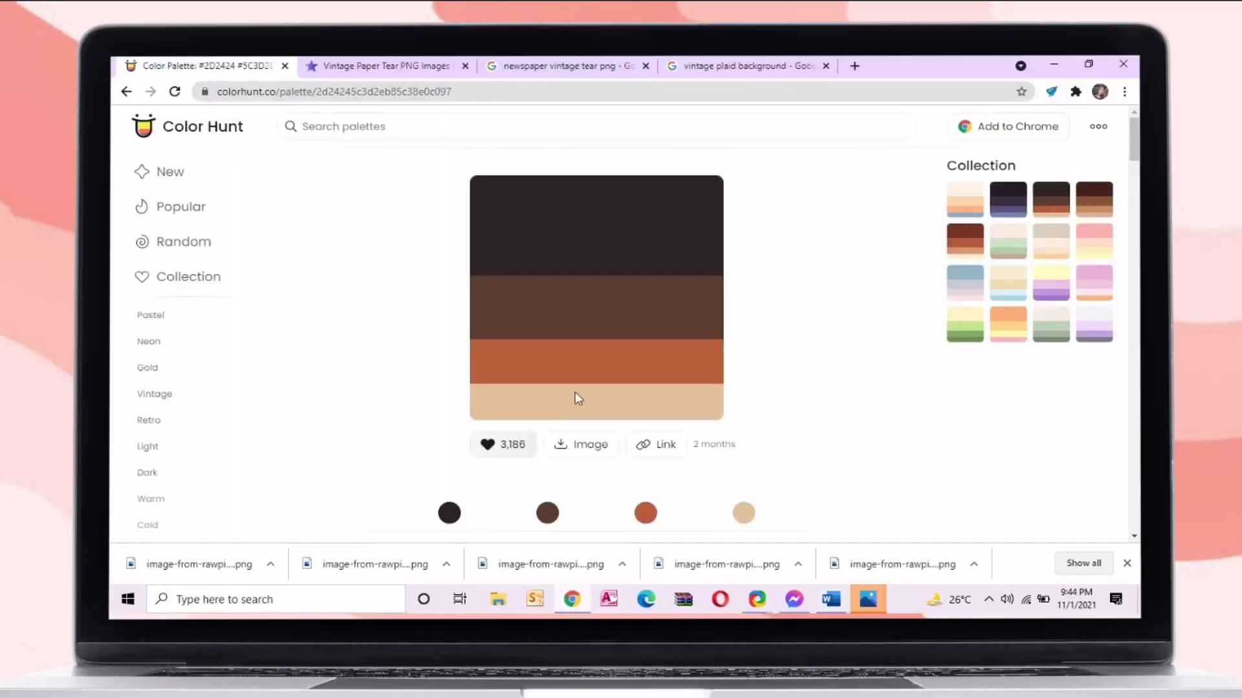
{"action": "left_click", "coordinate": [830, 598]}
{"action": "left_click_drag", "start_coordinate": [593, 253], "coordinate": [702, 255]}
{"action": "left_click", "coordinate": [445, 139]}
{"action": "left_click", "coordinate": [485, 313]}
{"action": "left_click", "coordinate": [450, 214]}
{"action": "double_click", "coordinate": [463, 417]}
{"action": "key", "text": "ctrl+v"}
{"action": "left_click", "coordinate": [583, 213]}
- Recolor the "op" letters in the middle of the title with dark and brown recent colors
{"action": "left_click", "coordinate": [446, 139]}
{"action": "left_click", "coordinate": [460, 302]}
{"action": "left_click", "coordinate": [445, 139]}
{"action": "left_click", "coordinate": [460, 302]}
- Recolor the title's final "h" burnt orange and "y" dark using recent colors, and shift the title slightly down
{"action": "double_click", "coordinate": [676, 259]}
{"action": "left_click", "coordinate": [446, 142]}
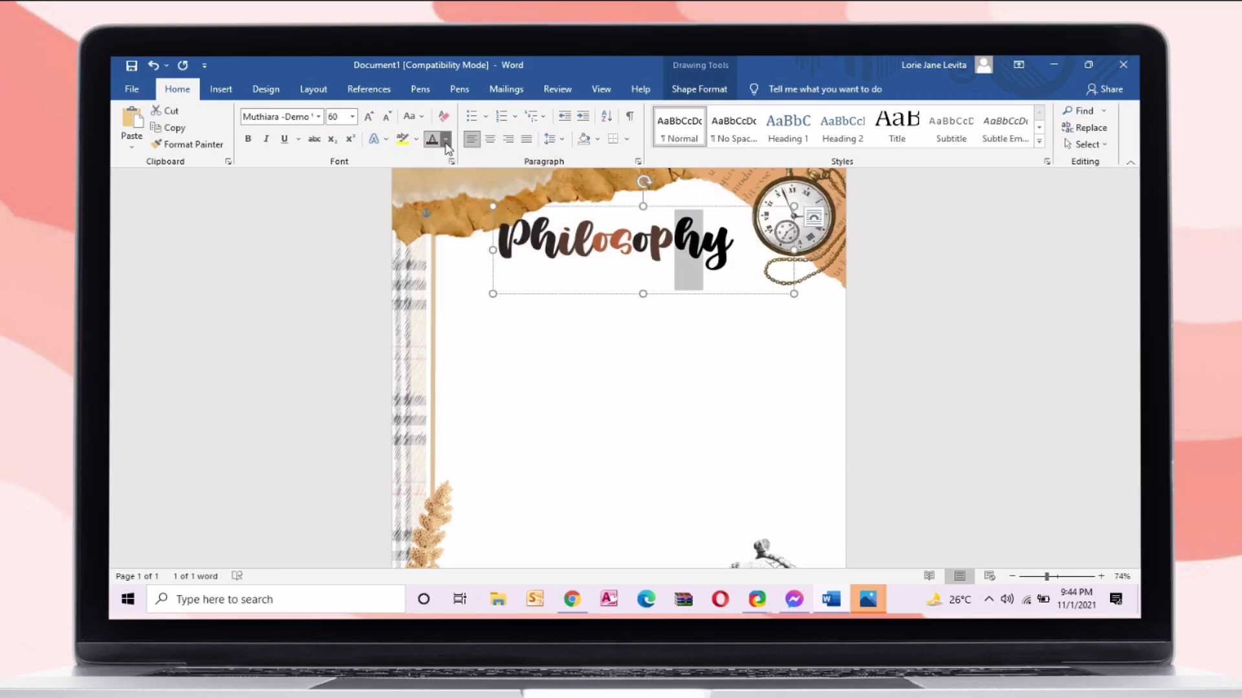
{"action": "left_click", "coordinate": [446, 139]}
{"action": "left_click", "coordinate": [443, 296]}
{"action": "left_click", "coordinate": [716, 258]}
{"action": "left_click", "coordinate": [446, 139]}
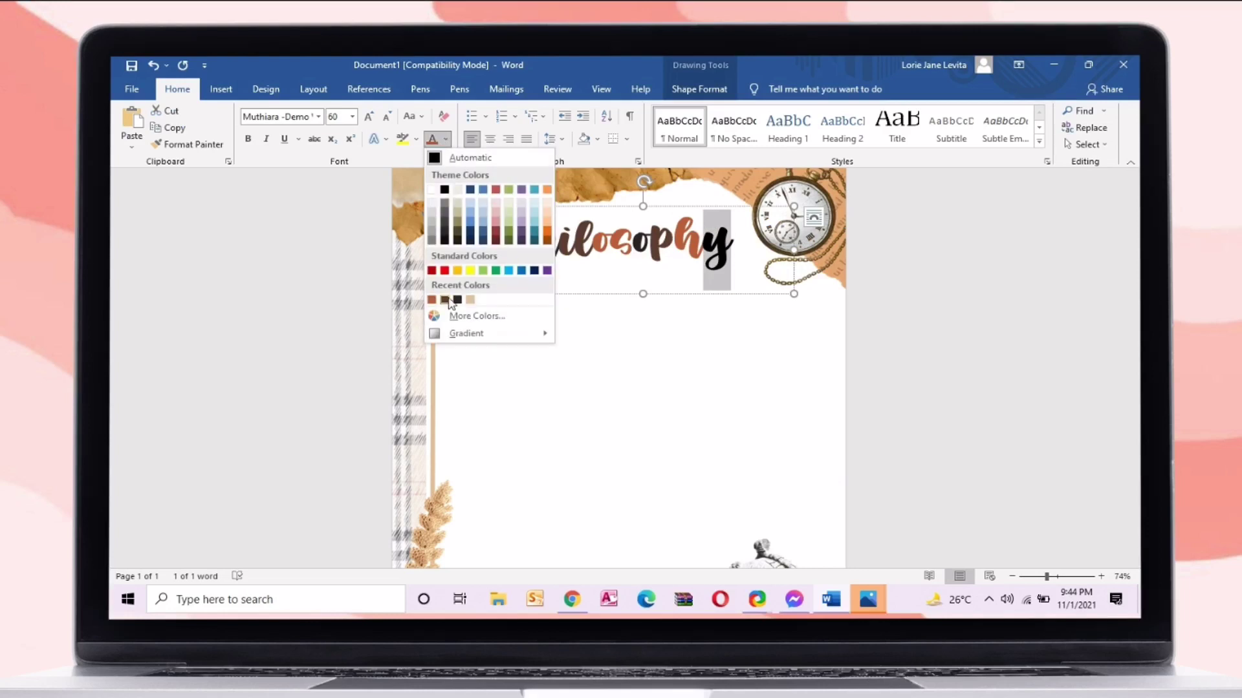
{"action": "left_click", "coordinate": [455, 301]}
{"action": "left_click", "coordinate": [707, 305]}
{"action": "left_click_drag", "start_coordinate": [659, 207], "coordinate": [659, 219]}
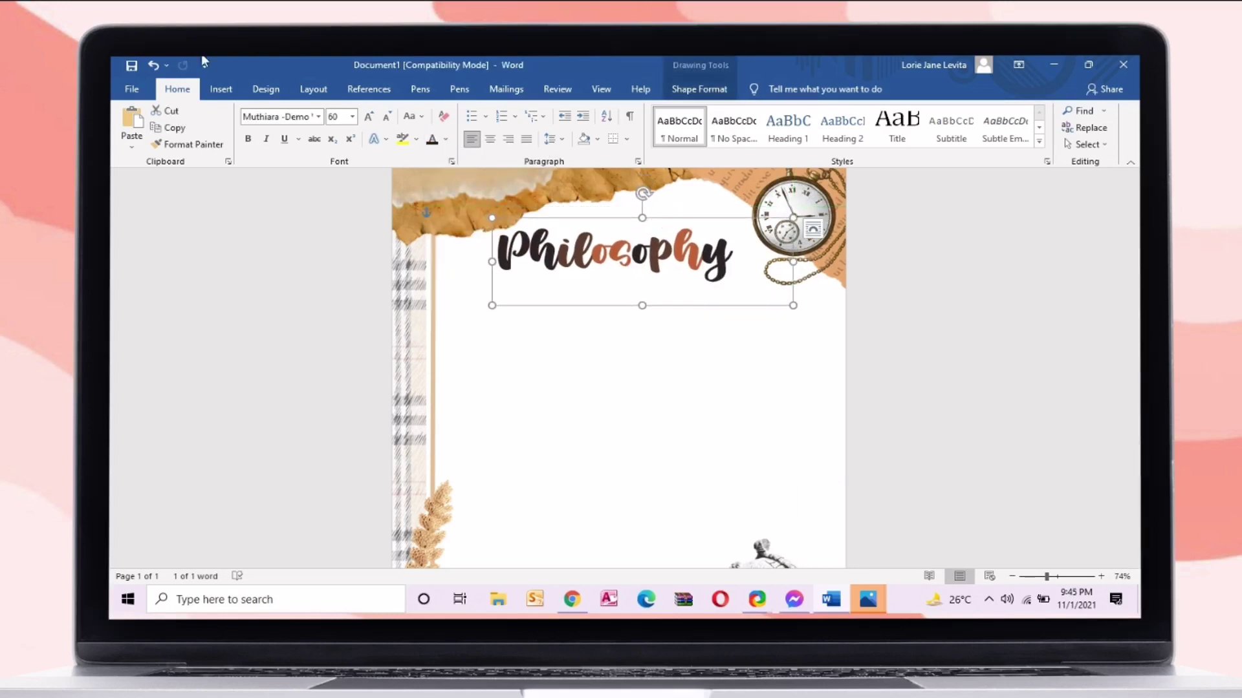
- Draw a closed freehand outline around the word Philosophy, about 4.64" wide and 1.36" high
{"action": "left_click", "coordinate": [221, 89]}
{"action": "left_click", "coordinate": [308, 111]}
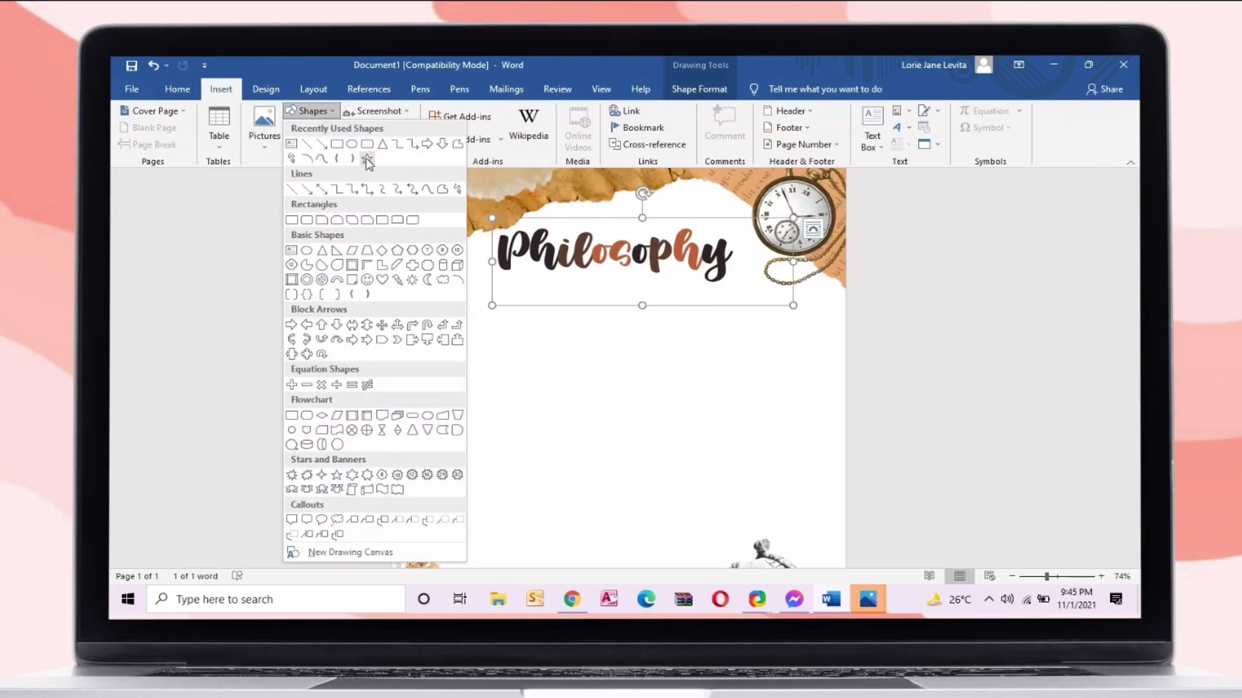
{"action": "left_click", "coordinate": [292, 158]}
{"action": "scroll", "coordinate": [403, 230], "scroll_direction": "up", "scroll_amount": 8}
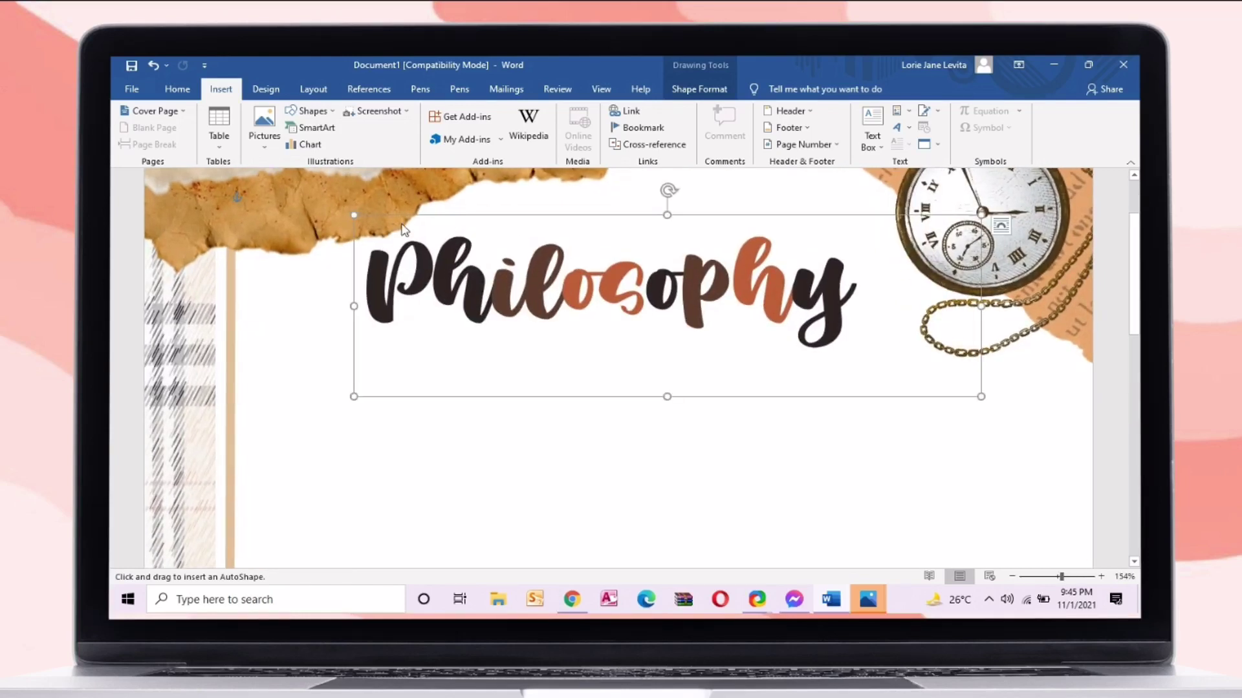
{"action": "left_click_drag", "start_coordinate": [391, 239], "coordinate": [371, 238]}
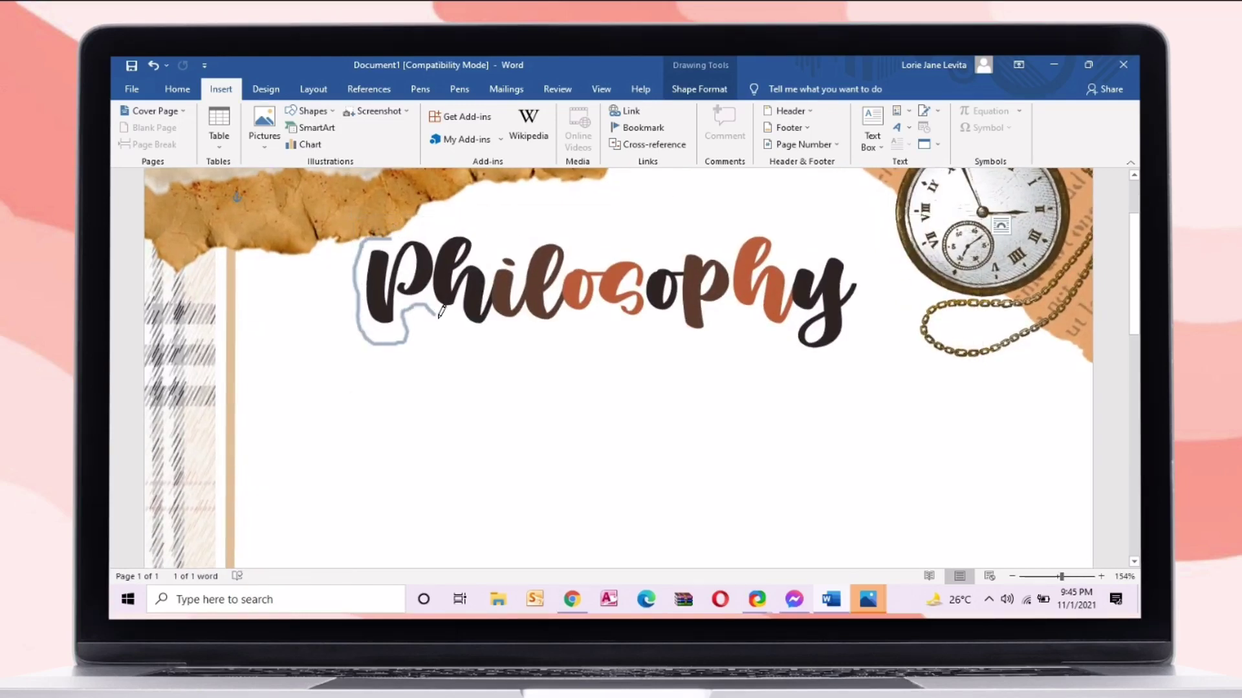
{"action": "left_click_drag", "start_coordinate": [439, 315], "coordinate": [476, 335]}
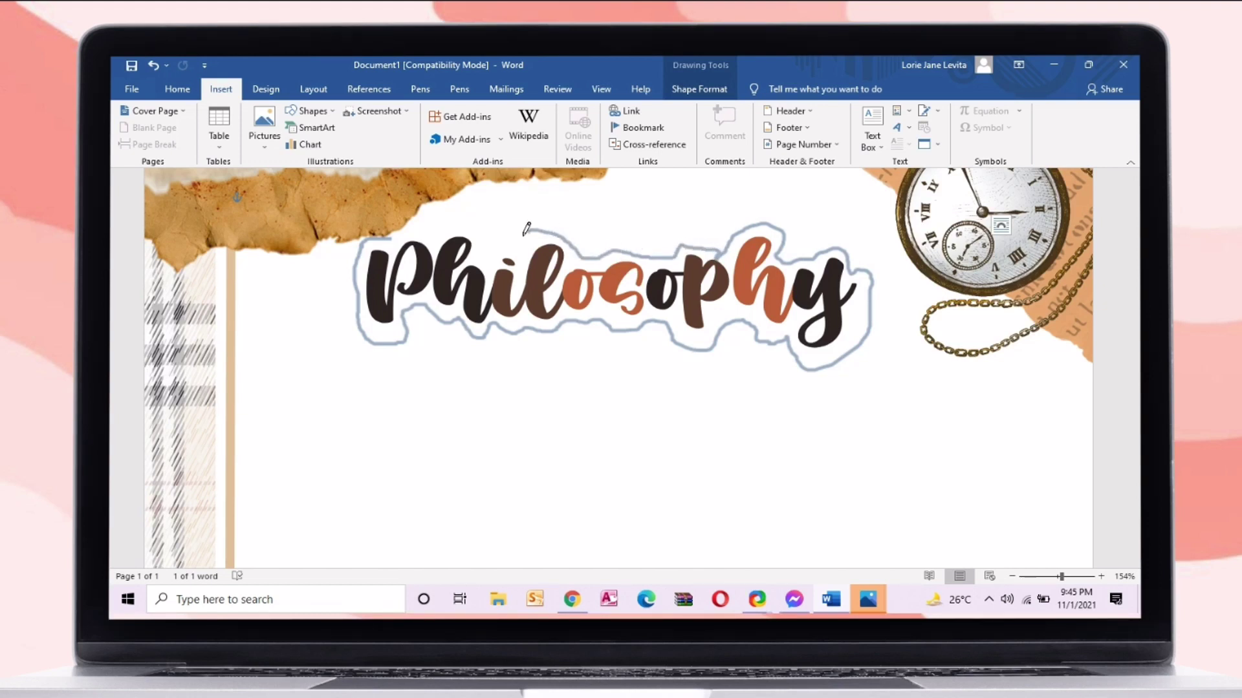
{"action": "left_click", "coordinate": [407, 229]}
- Remove the outline of the freehand shape and fill it with the recent tan color
{"action": "left_click", "coordinate": [450, 127]}
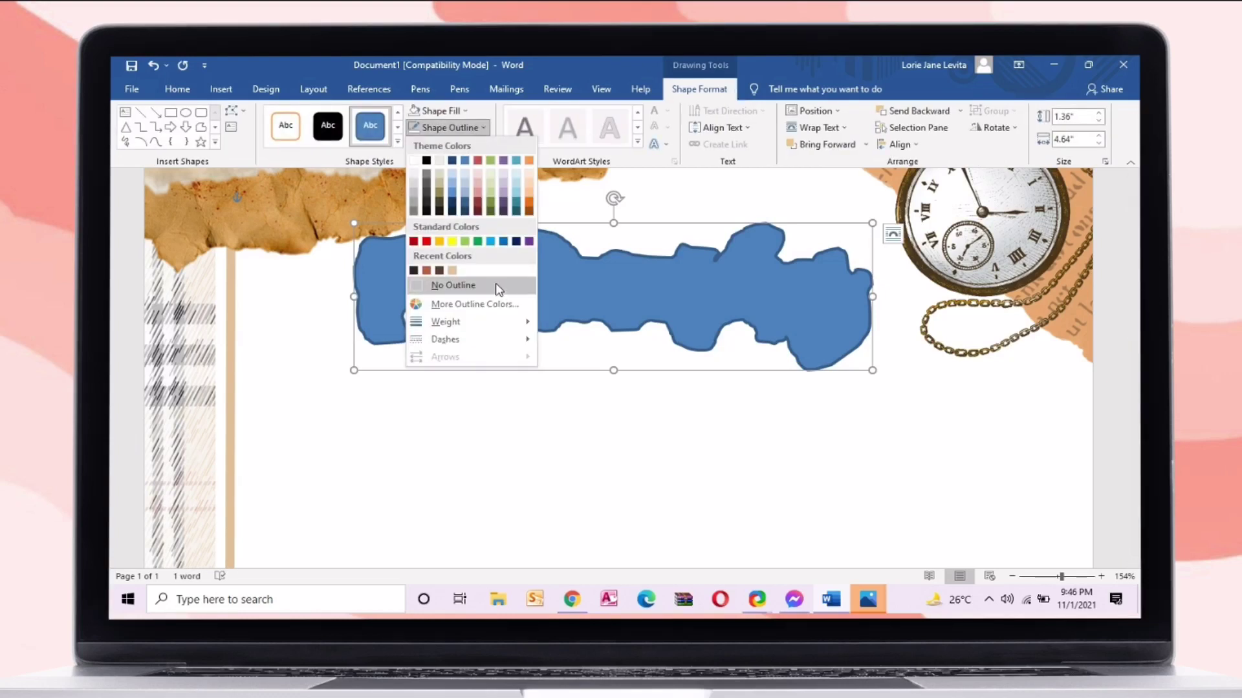
{"action": "left_click", "coordinate": [500, 289]}
{"action": "left_click", "coordinate": [441, 111]}
{"action": "left_click", "coordinate": [452, 254]}
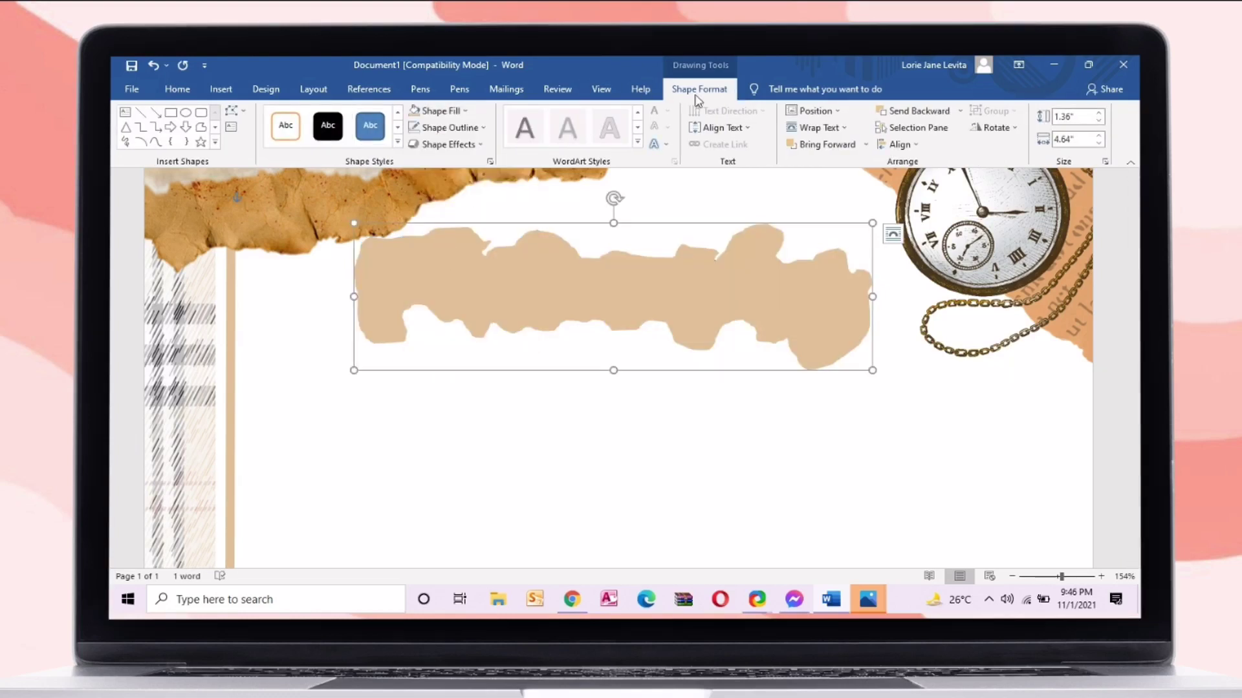
- Send the tan shape behind the title, adjust it to about 1.4" by 4.63", and lighten its fill with a custom color
{"action": "left_click", "coordinate": [904, 112]}
{"action": "mouse_move", "coordinate": [613, 223]}
{"action": "left_mouse_down"}
{"action": "mouse_move", "coordinate": [613, 200]}
{"action": "mouse_move", "coordinate": [613, 218]}
{"action": "left_mouse_up"}
{"action": "left_click", "coordinate": [441, 111]}
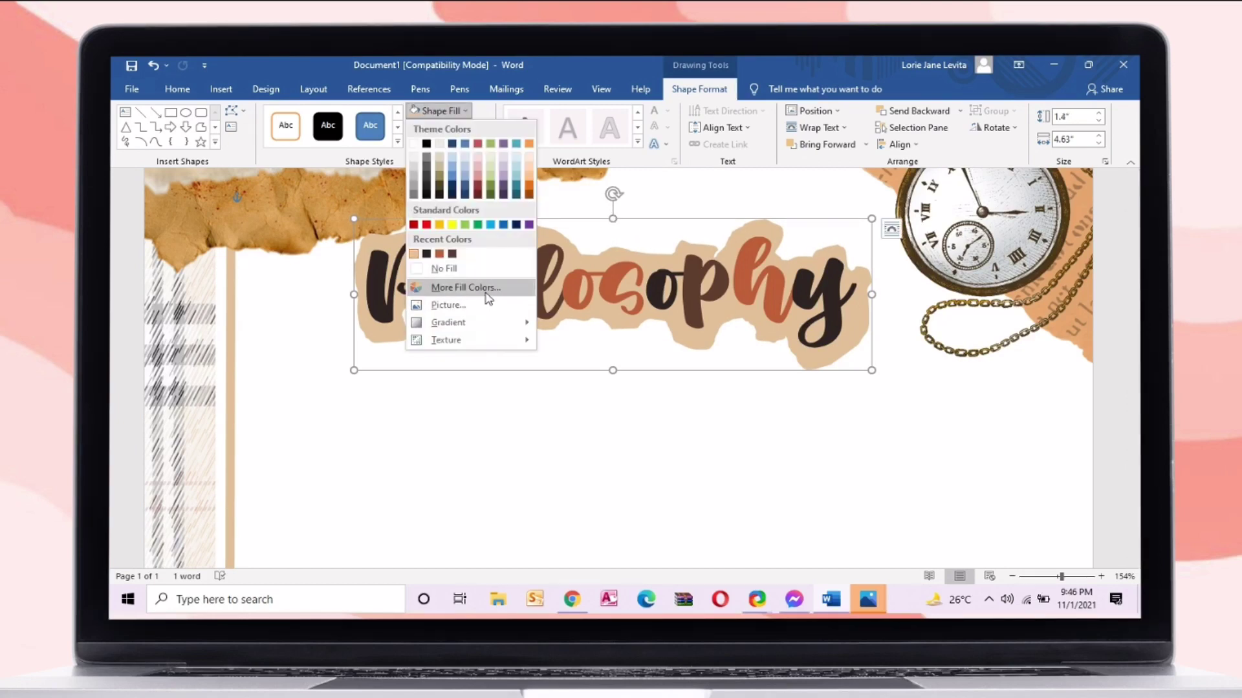
{"action": "left_click", "coordinate": [487, 289]}
{"action": "left_click", "coordinate": [584, 196]}
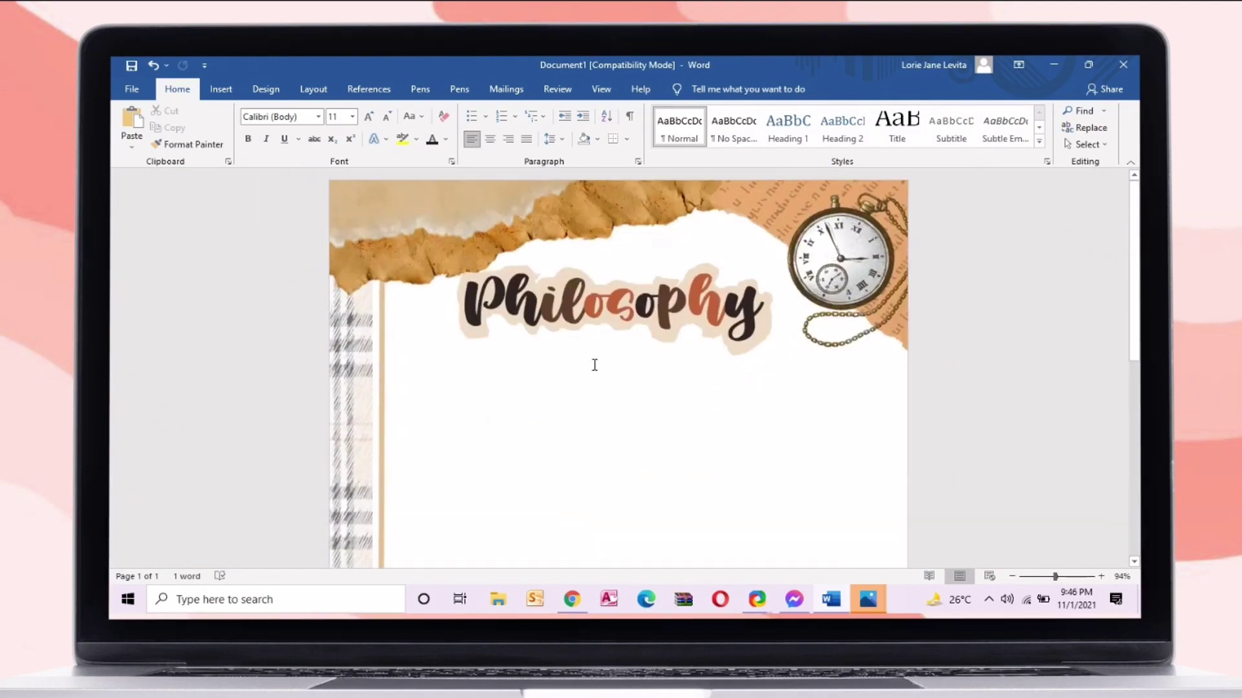
- Move the Philosophy title text slightly up so it sits over its tan backing shape
{"action": "scroll", "coordinate": [615, 345], "scroll_direction": "down", "scroll_amount": 2}
{"action": "left_click", "coordinate": [666, 237]}
{"action": "mouse_move", "coordinate": [666, 226]}
{"action": "left_mouse_down"}
{"action": "mouse_move", "coordinate": [657, 271]}
{"action": "mouse_move", "coordinate": [668, 210]}
{"action": "left_mouse_up"}
{"action": "left_click", "coordinate": [659, 259]}
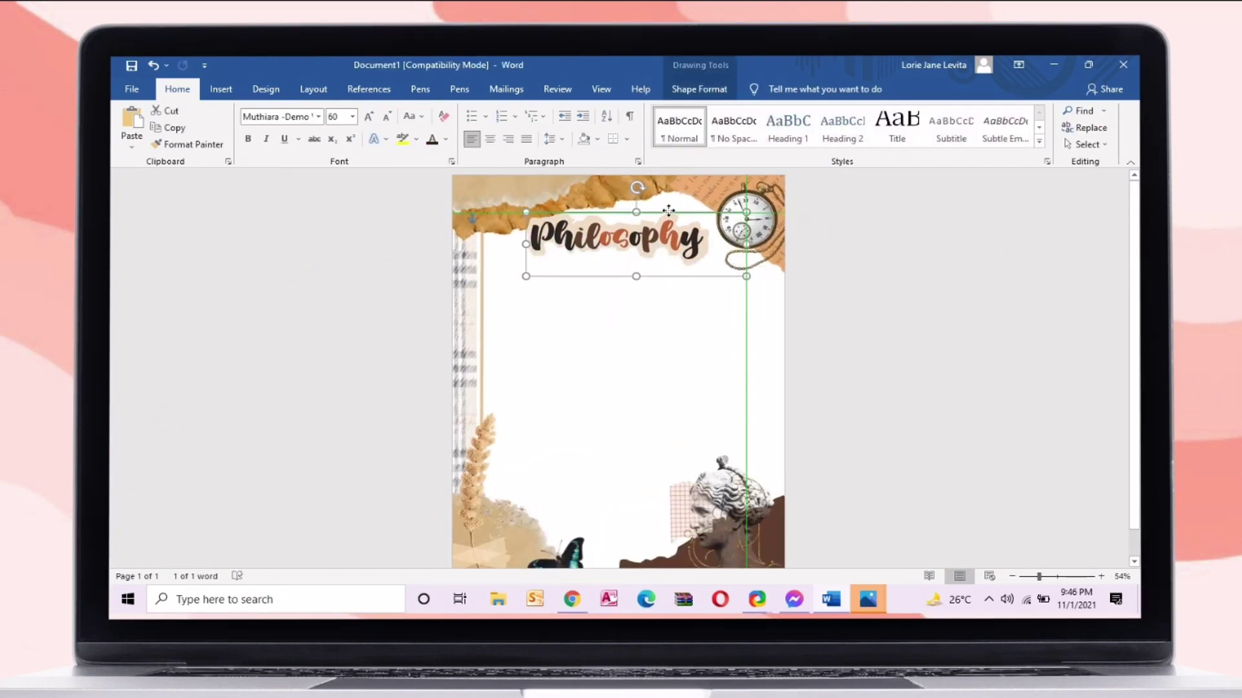
{"action": "left_click", "coordinate": [668, 349]}
{"action": "scroll", "coordinate": [668, 350], "scroll_direction": "down", "scroll_amount": 2}
{"action": "scroll", "coordinate": [690, 388], "scroll_direction": "up", "scroll_amount": 2}
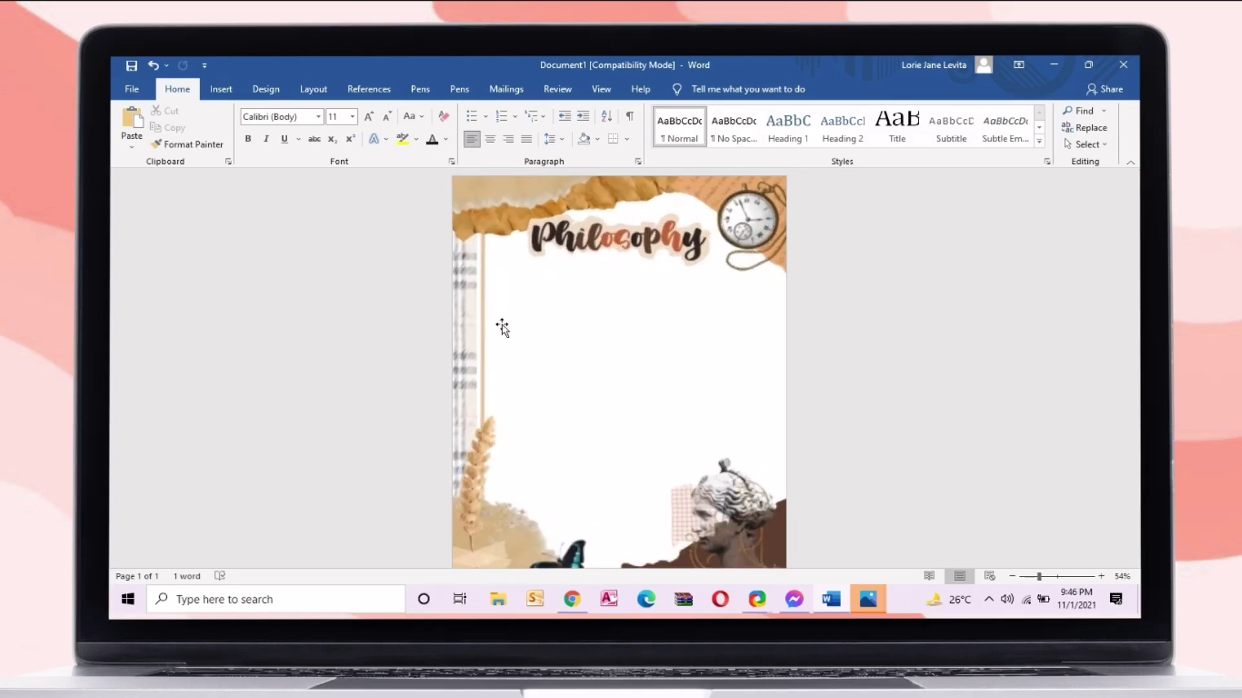
- Duplicate the vertical line beside the plaid strip to the middle of the page and recolor the copy dark brown
{"action": "left_click", "coordinate": [482, 313]}
{"action": "left_click_drag", "start_coordinate": [485, 317], "coordinate": [620, 379]}
{"action": "left_click", "coordinate": [711, 90]}
{"action": "left_click", "coordinate": [467, 129]}
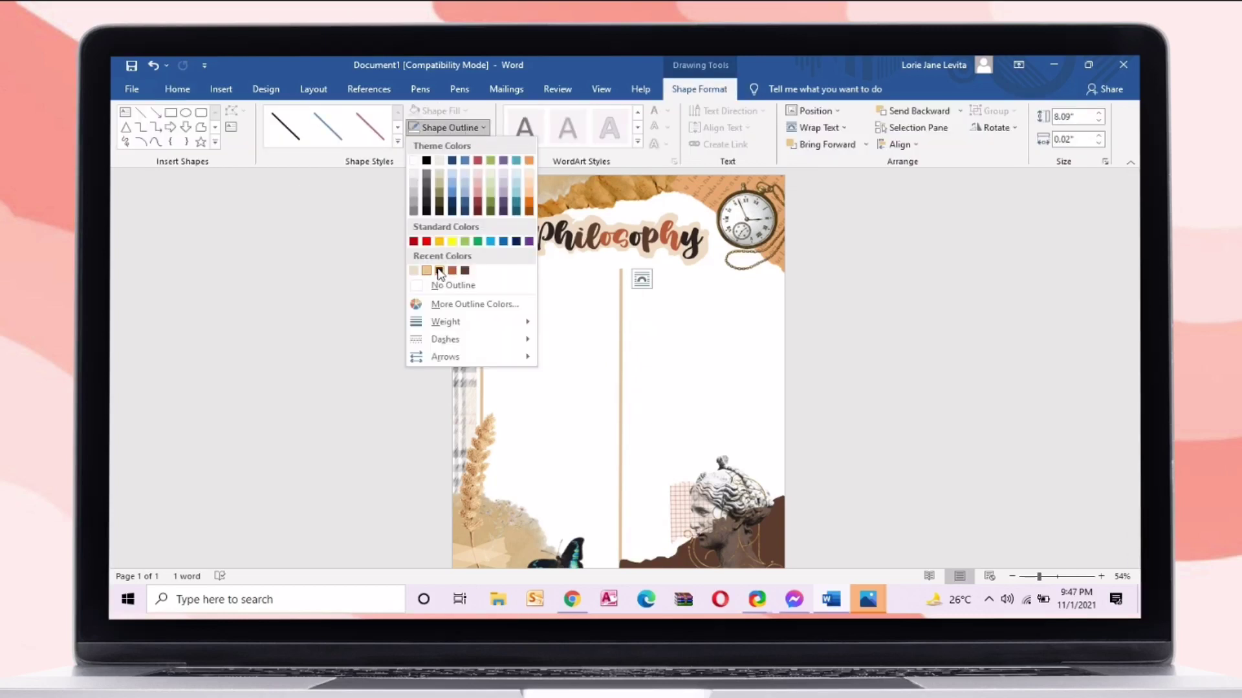
{"action": "left_click", "coordinate": [464, 271]}
{"action": "left_click", "coordinate": [633, 353]}
{"action": "left_click", "coordinate": [623, 368]}
{"action": "scroll", "coordinate": [1056, 419], "scroll_direction": "down", "scroll_amount": 1}
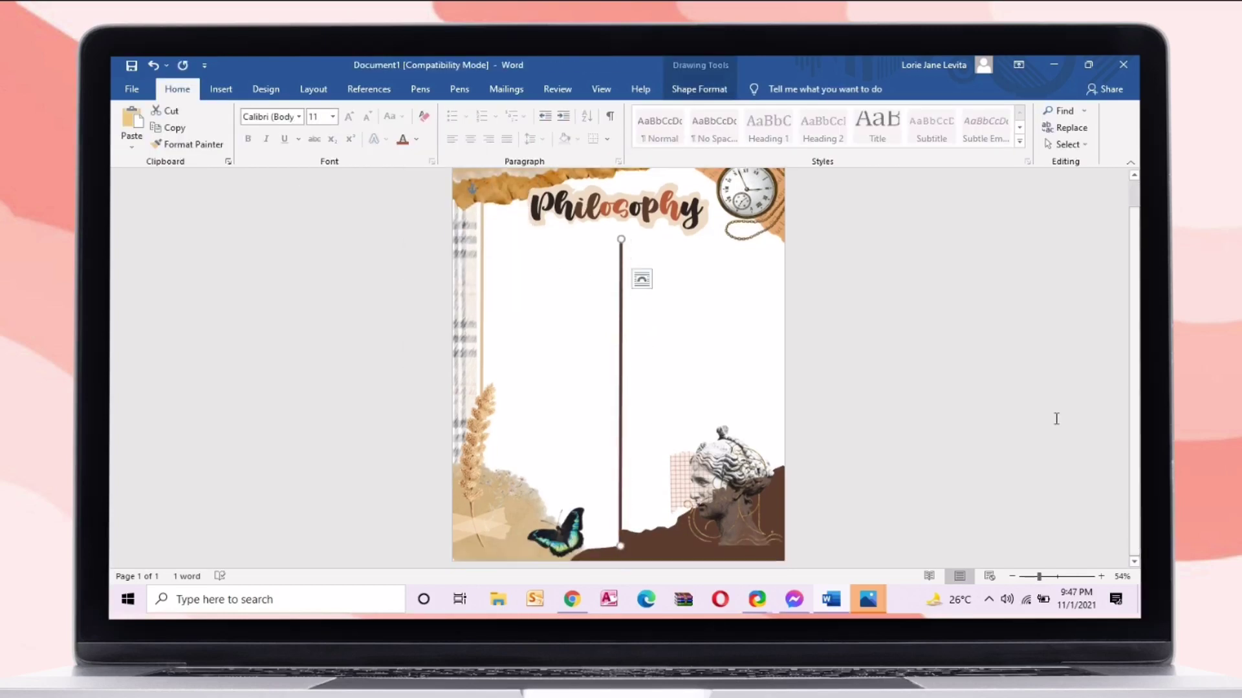
- Shorten the dark brown center line at both ends to keep it clear of the title and the torn-paper bottom
{"action": "left_click_drag", "start_coordinate": [620, 545], "coordinate": [619, 508]}
{"action": "left_click", "coordinate": [607, 254]}
{"action": "left_click", "coordinate": [620, 255]}
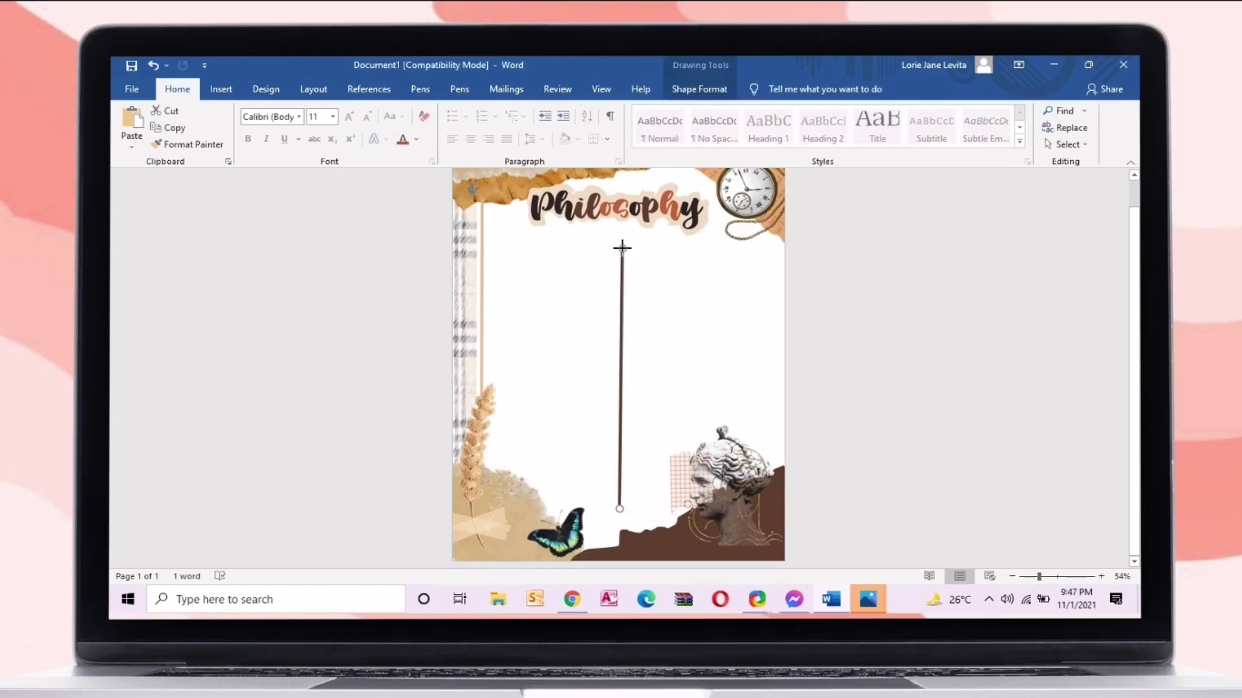
{"action": "left_click", "coordinate": [809, 268]}
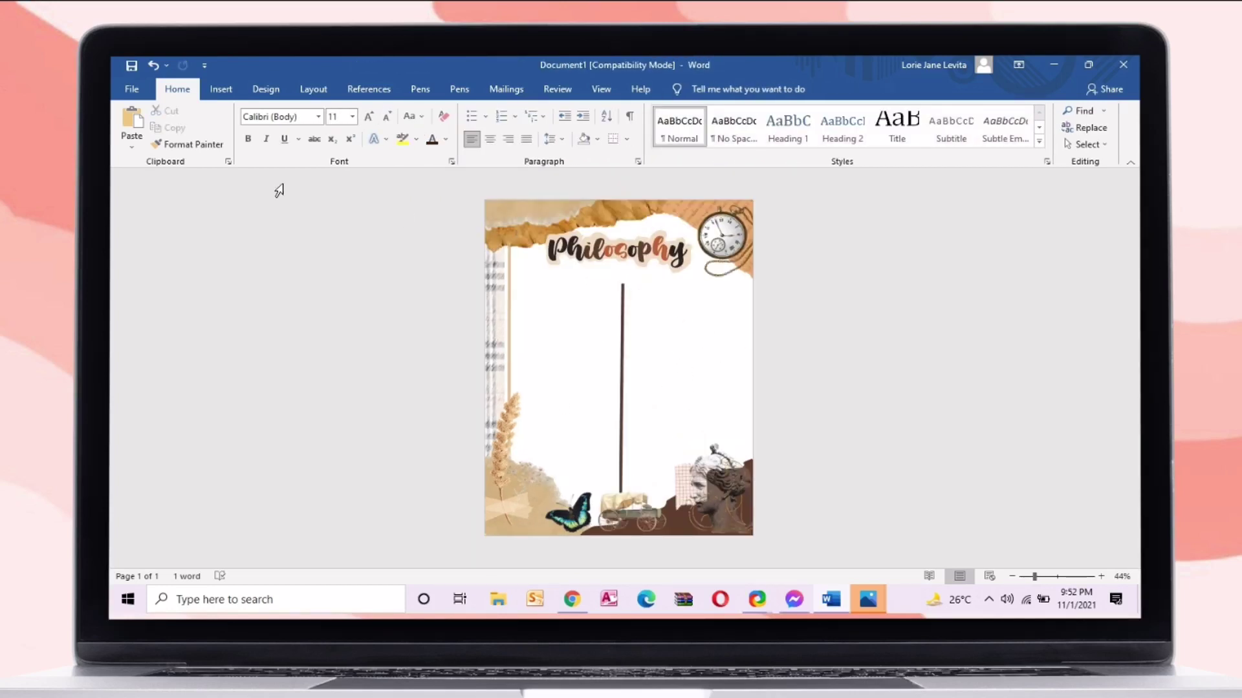
- Save the document under the name Vintage template
{"action": "left_click", "coordinate": [132, 89]}
{"action": "left_click", "coordinate": [164, 282]}
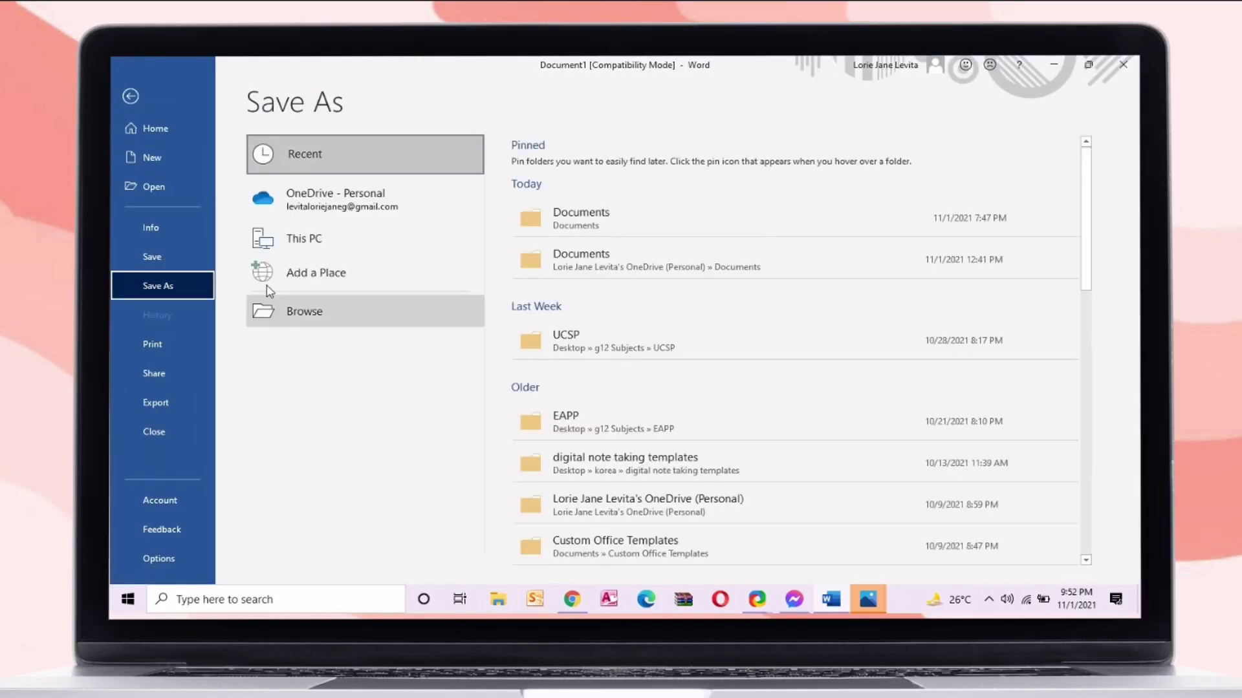
{"action": "left_click", "coordinate": [377, 317]}
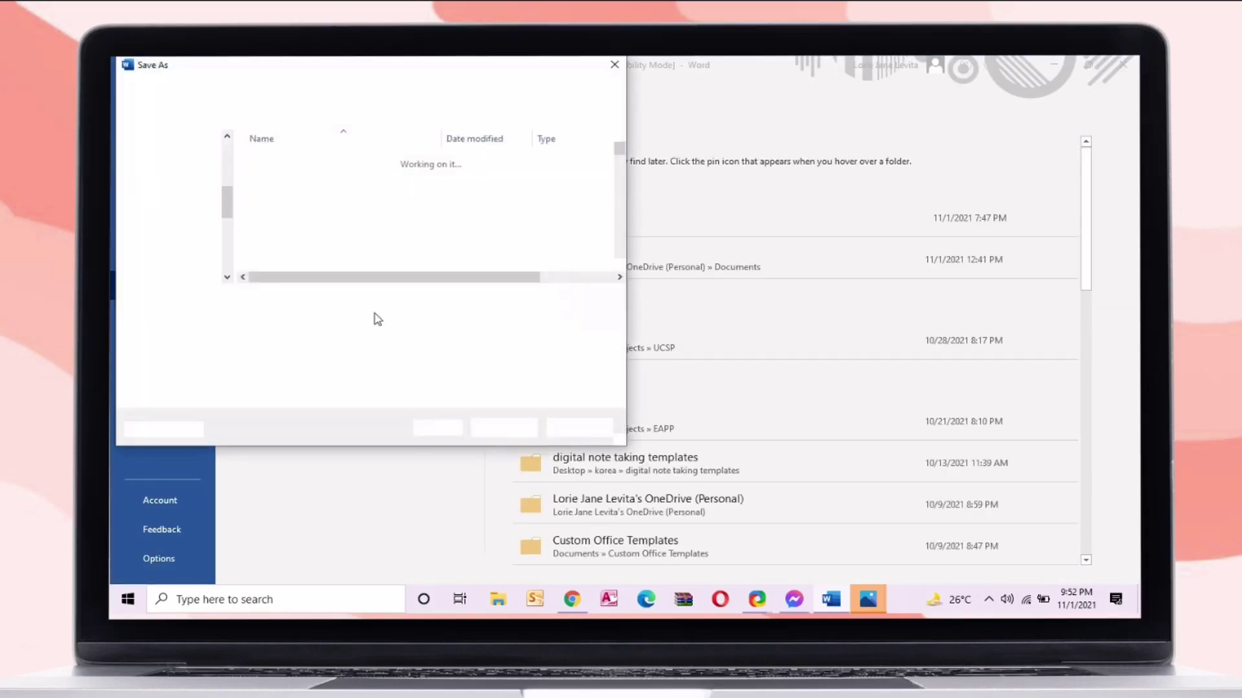
{"action": "left_click", "coordinate": [301, 332]}
{"action": "left_click", "coordinate": [294, 354]}
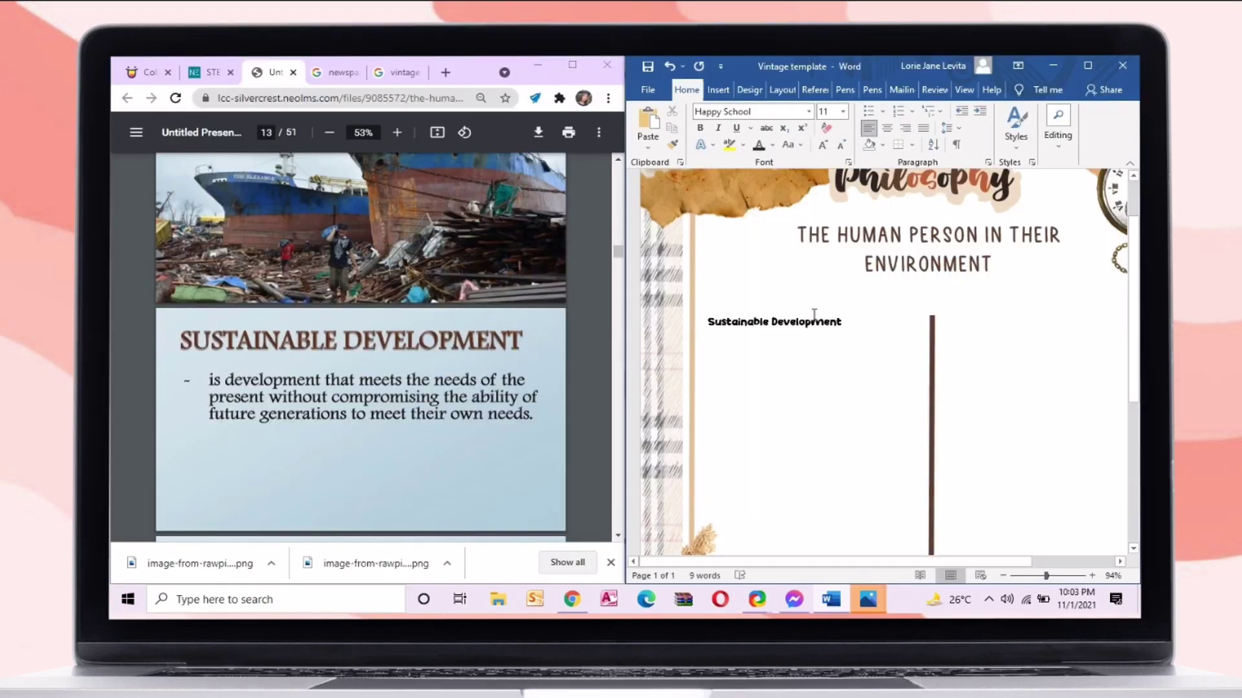
- Format the "Sustainable Development" heading at 14 pt in burnt orange
{"action": "left_click_drag", "start_coordinate": [708, 321], "coordinate": [841, 322]}
{"action": "left_click", "coordinate": [700, 127]}
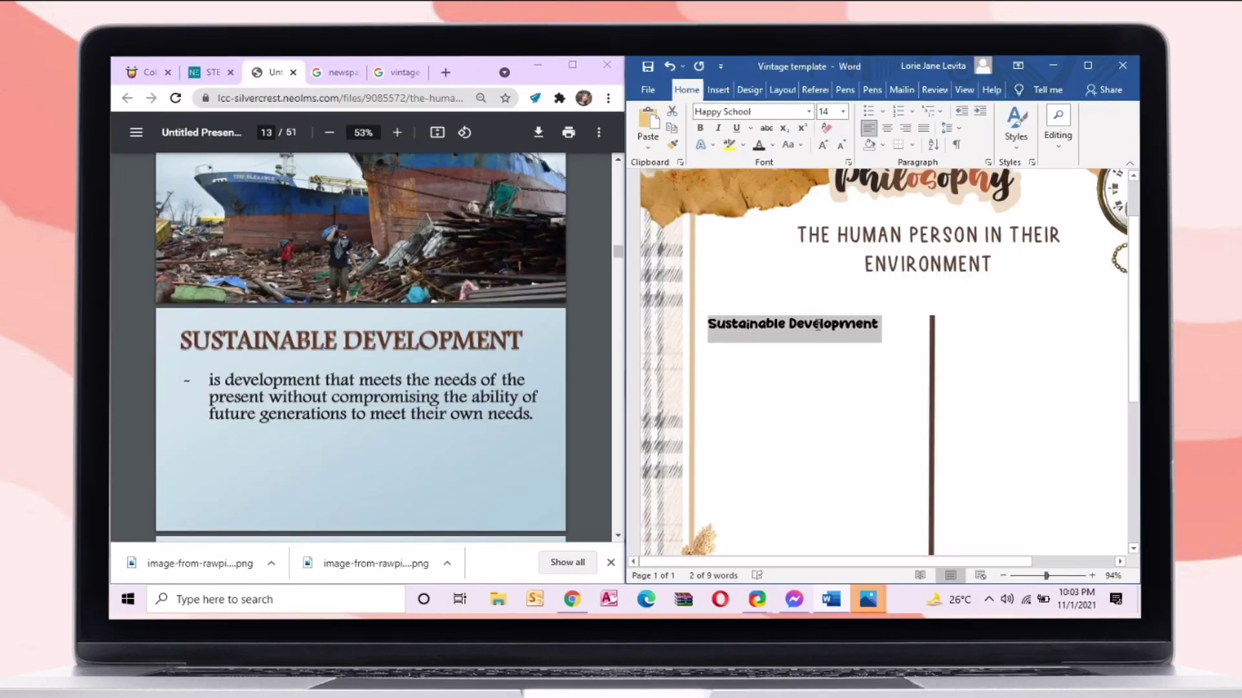
{"action": "left_click", "coordinate": [771, 146]}
{"action": "left_click", "coordinate": [810, 305]}
{"action": "left_click", "coordinate": [879, 310]}
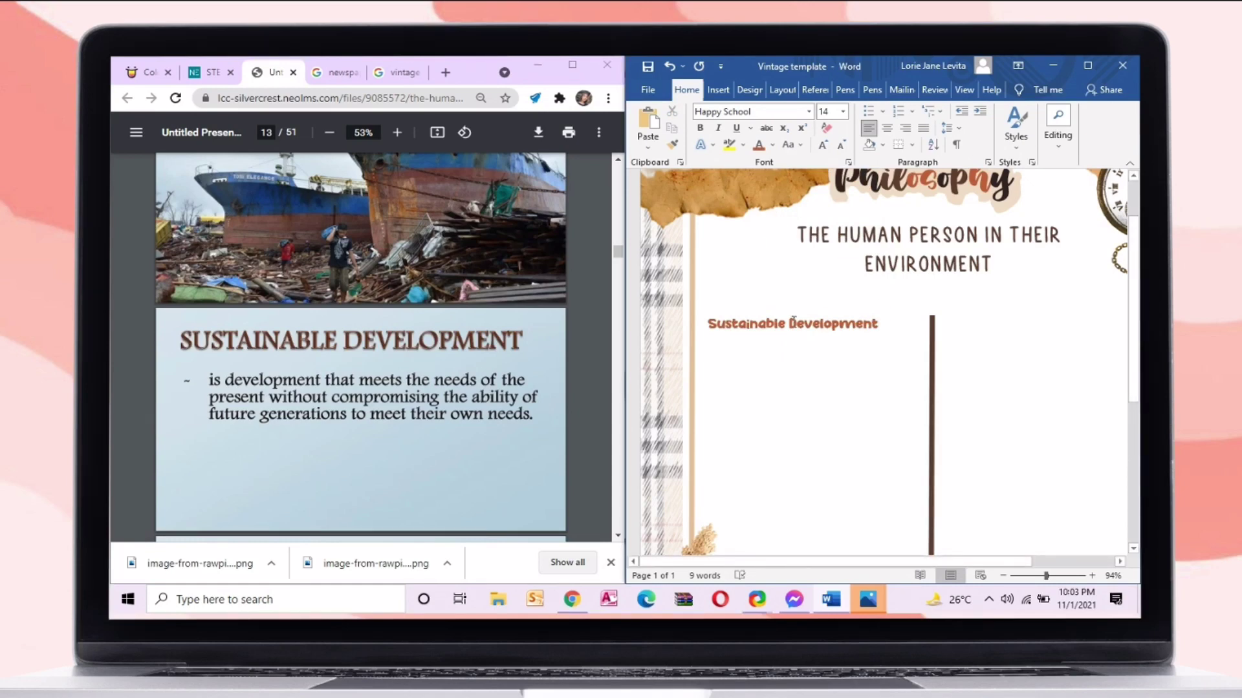
- Set the text following the "Sustainable Development" heading to the Arial Nova Cond font in black
{"action": "left_click", "coordinate": [808, 111]}
{"action": "scroll", "coordinate": [800, 195], "scroll_direction": "down", "scroll_amount": 5}
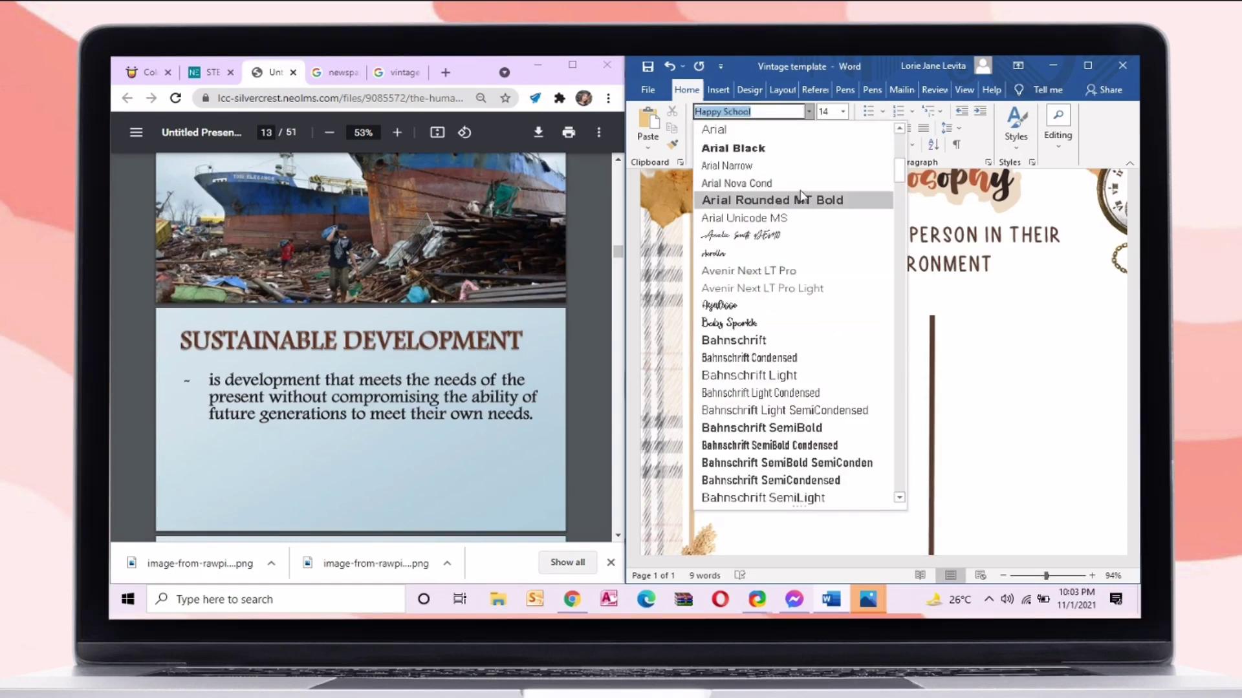
{"action": "left_click", "coordinate": [800, 187]}
{"action": "left_click_drag", "start_coordinate": [882, 325], "coordinate": [896, 327]}
{"action": "left_click", "coordinate": [772, 145]}
{"action": "left_click", "coordinate": [785, 252]}
- Begin the definition after the heading with "is development that meets the needs of the present"
{"action": "type", "text": "is"}
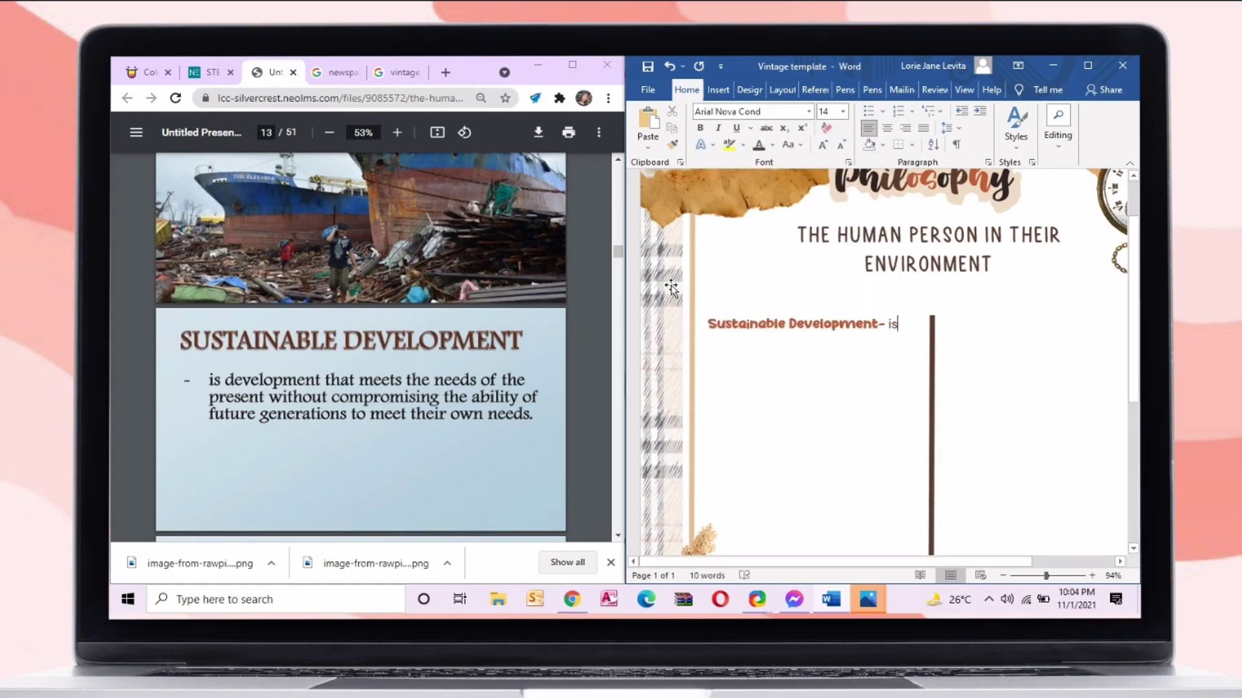
{"action": "type", "text": " development that meets the needs of the pre"}
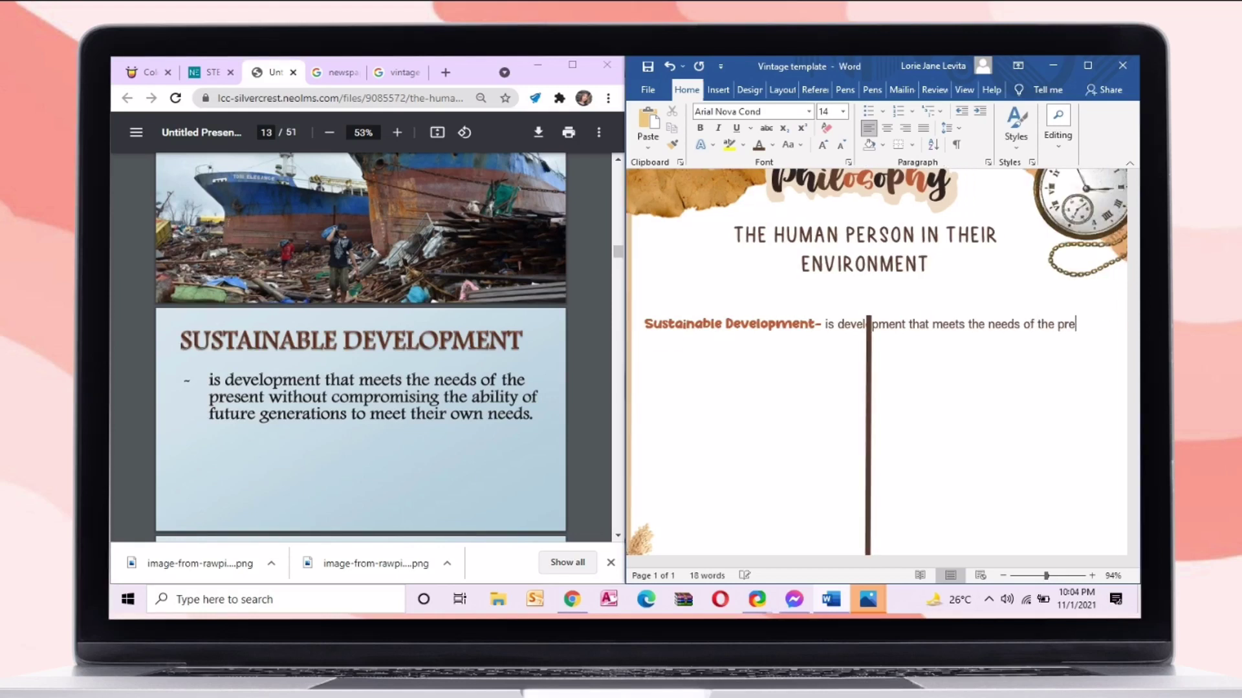
{"action": "type", "text": "sent"}
- Select all the body text and lay it out in two columns
{"action": "key", "text": "ctrl+a"}
{"action": "left_click", "coordinate": [782, 90]}
{"action": "left_click", "coordinate": [702, 145]}
{"action": "left_click", "coordinate": [704, 203]}
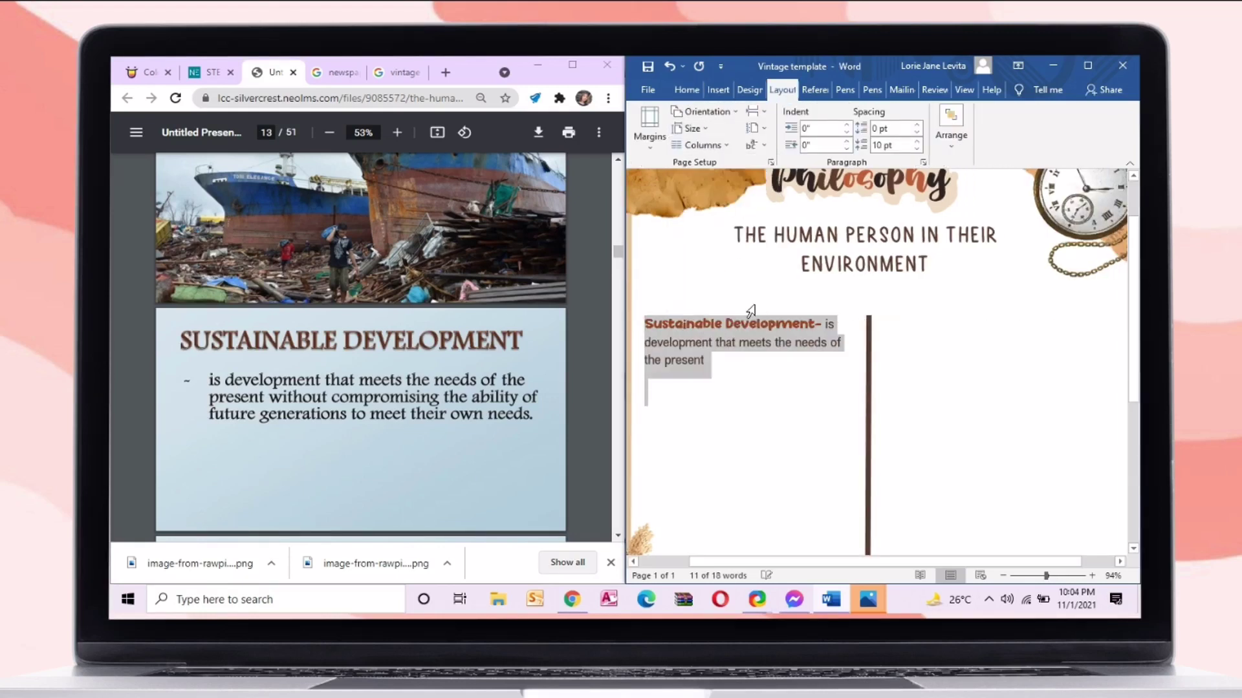
- Complete the definition with "without compromising the ability of future generations to meet their own needs."
{"action": "left_click", "coordinate": [756, 360]}
{"action": "type", "text": "without compr"}
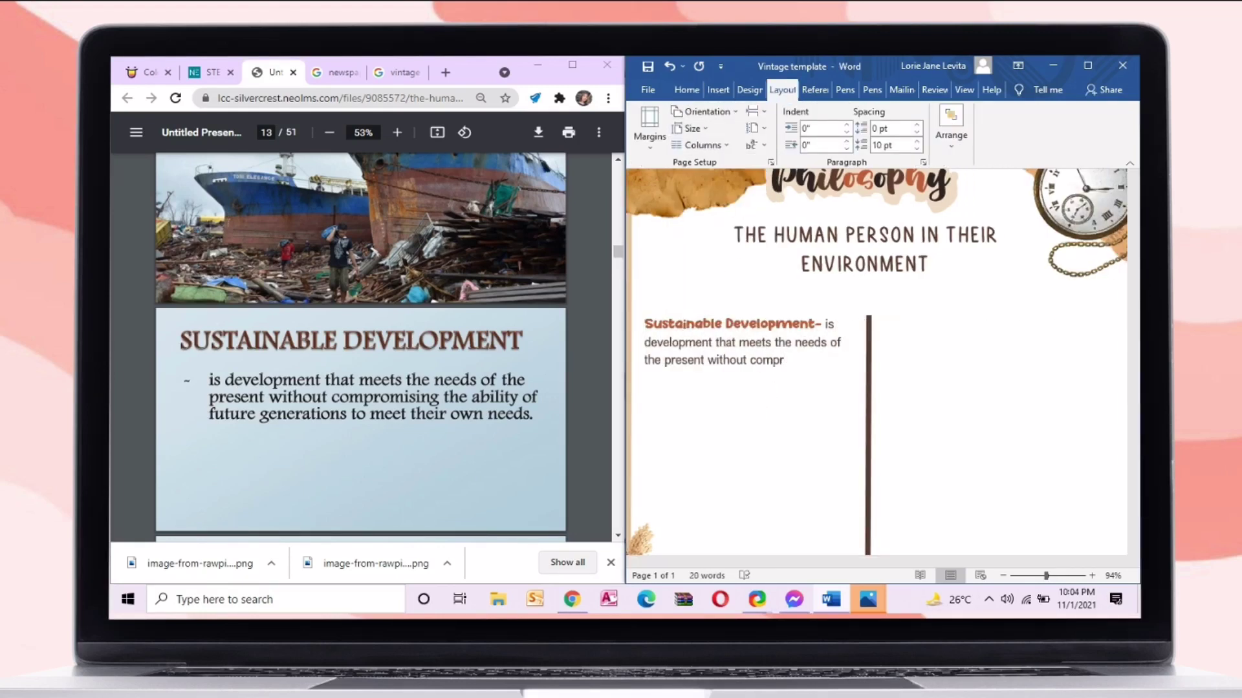
{"action": "type", "text": "omising the ability of future generations"}
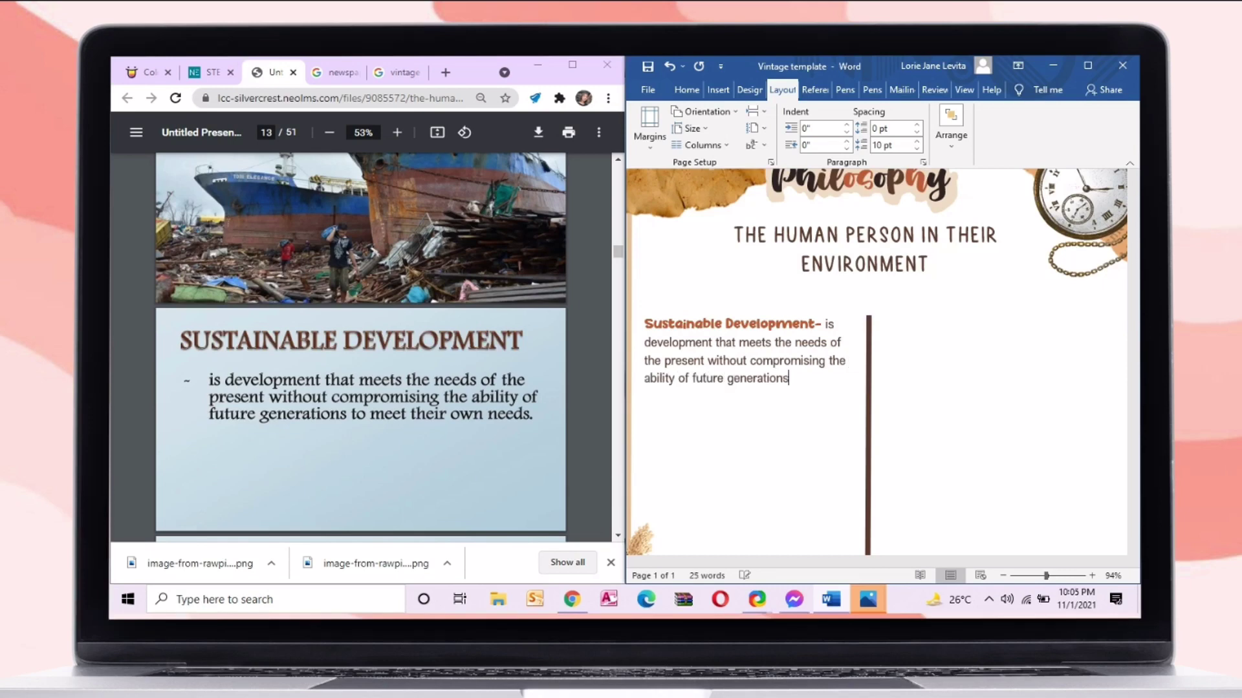
{"action": "type", "text": " to meet their own needs."}
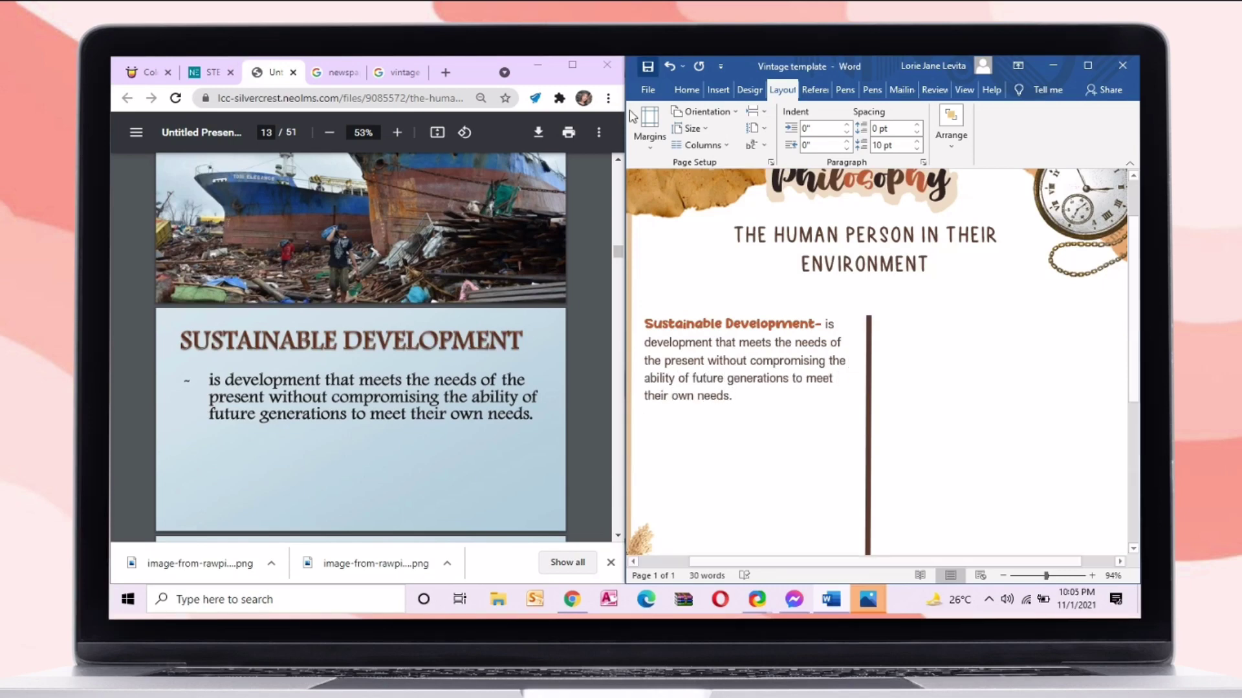
- Find the key concepts slide in the presentation and add the line "Two Concepts:" below the definition
{"action": "scroll", "coordinate": [360, 347], "scroll_direction": "down", "scroll_amount": 5}
{"action": "key", "text": "Return"}
{"action": "type", "text": "Two Cor"}
{"action": "type", "text": "cepts"}
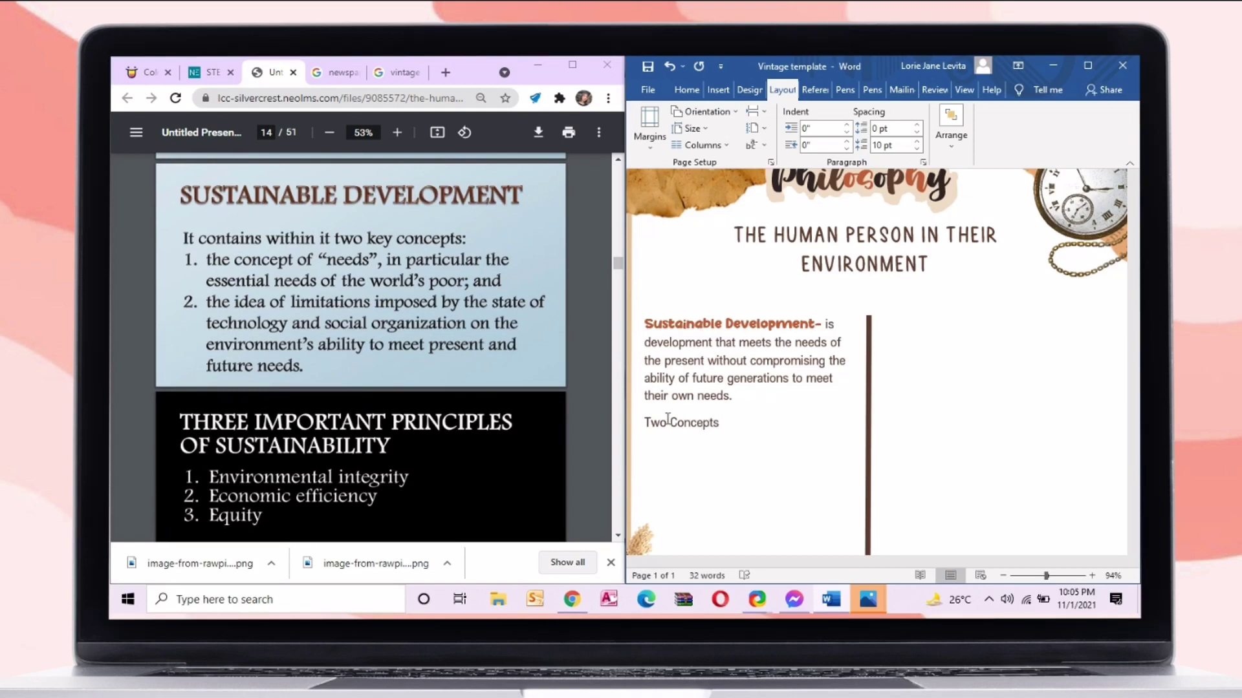
{"action": "type", "text": ":"}
- Set the "Two Concepts:" line in the same font as the "Sustainable Development" heading
{"action": "left_click_drag", "start_coordinate": [729, 424], "coordinate": [644, 423]}
{"action": "left_click", "coordinate": [712, 377]}
{"action": "left_click", "coordinate": [698, 149]}
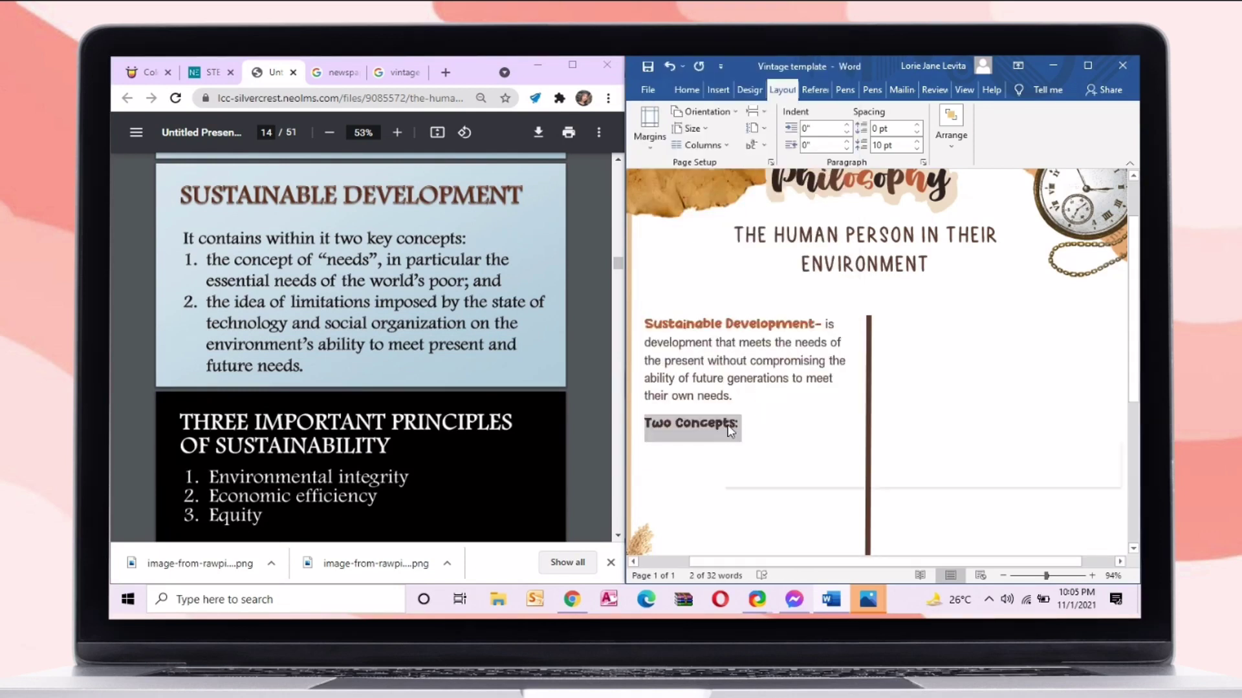